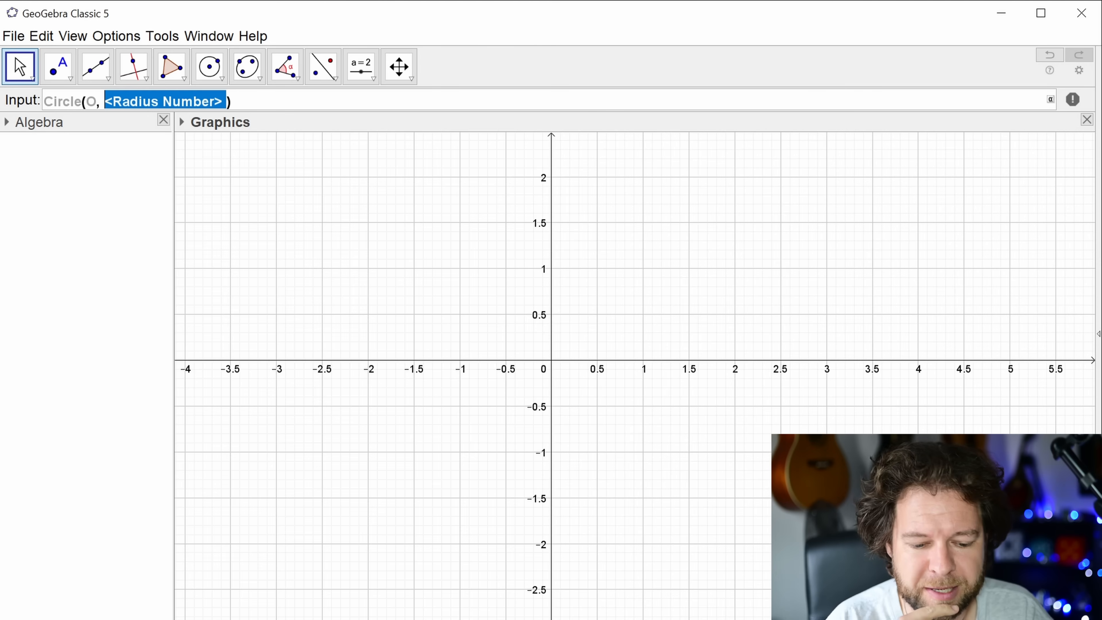
- Create a circle centred at the origin O with radius 1
type("1")
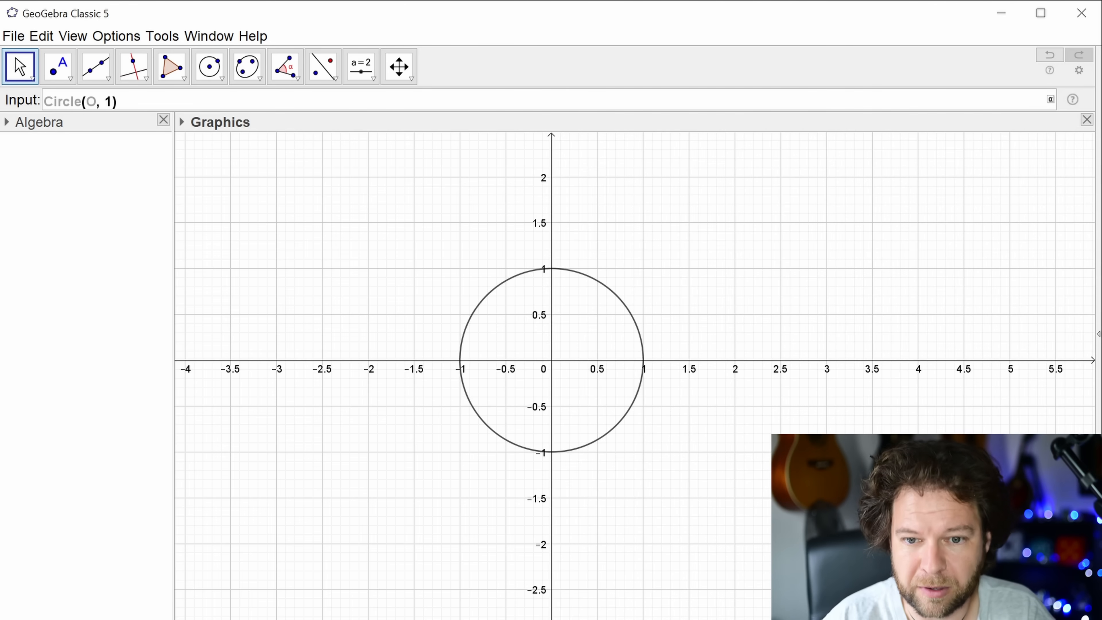
key("Return")
right_click(125, 218)
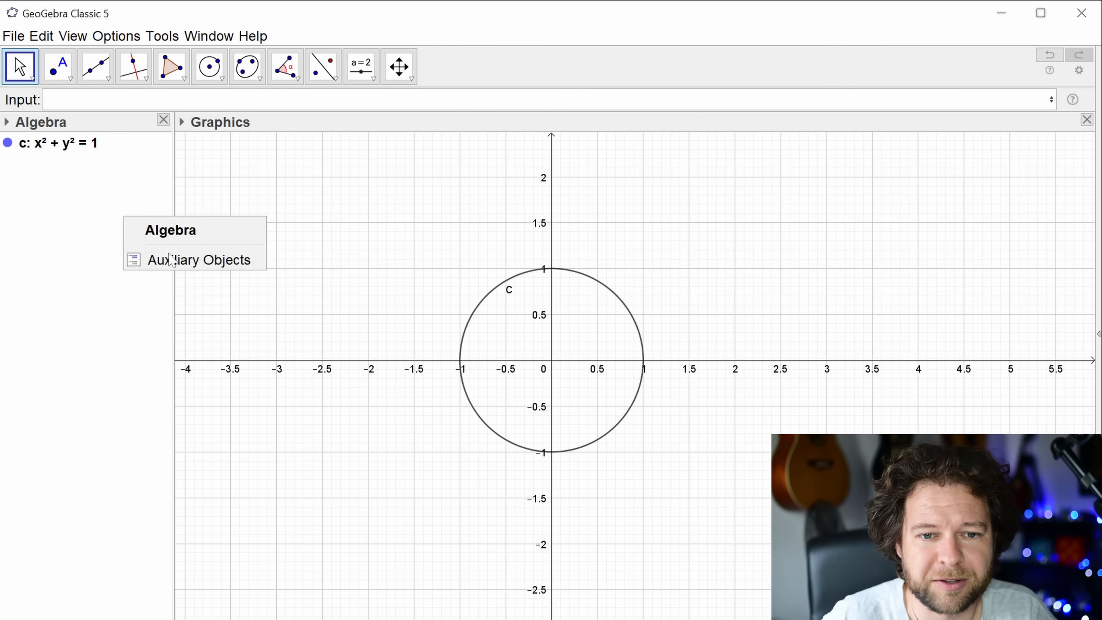
left_click(187, 262)
right_click(76, 240)
left_click(138, 287)
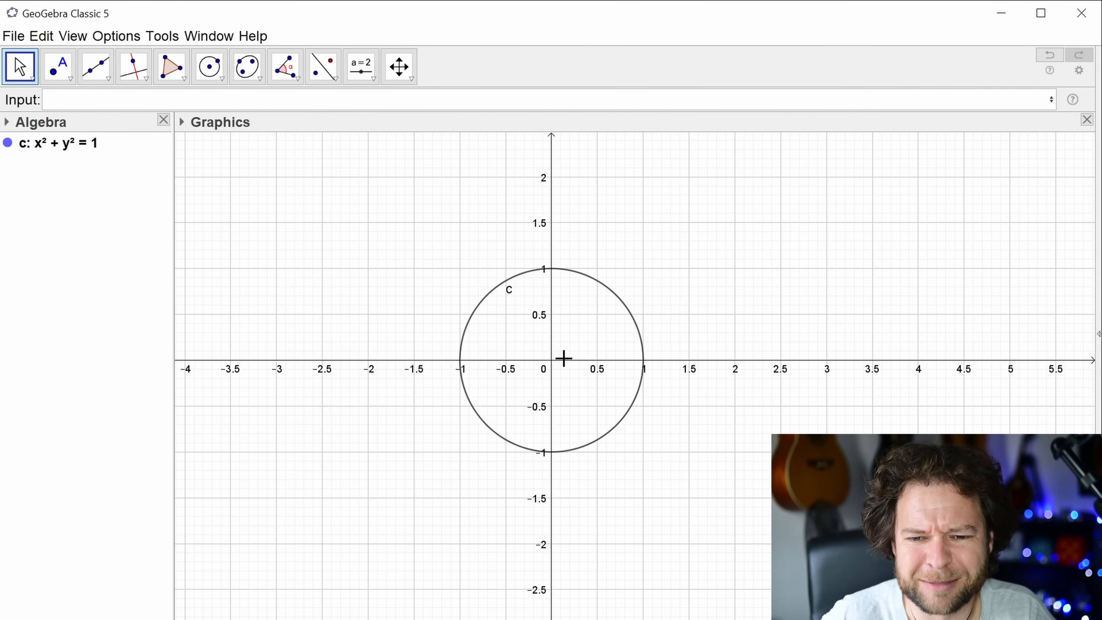
- Create an integer slider n ranging from 1 to 30 with increment 1, and set n to 4
scroll(578, 351, "up", 2)
scroll(578, 352, "up", 2)
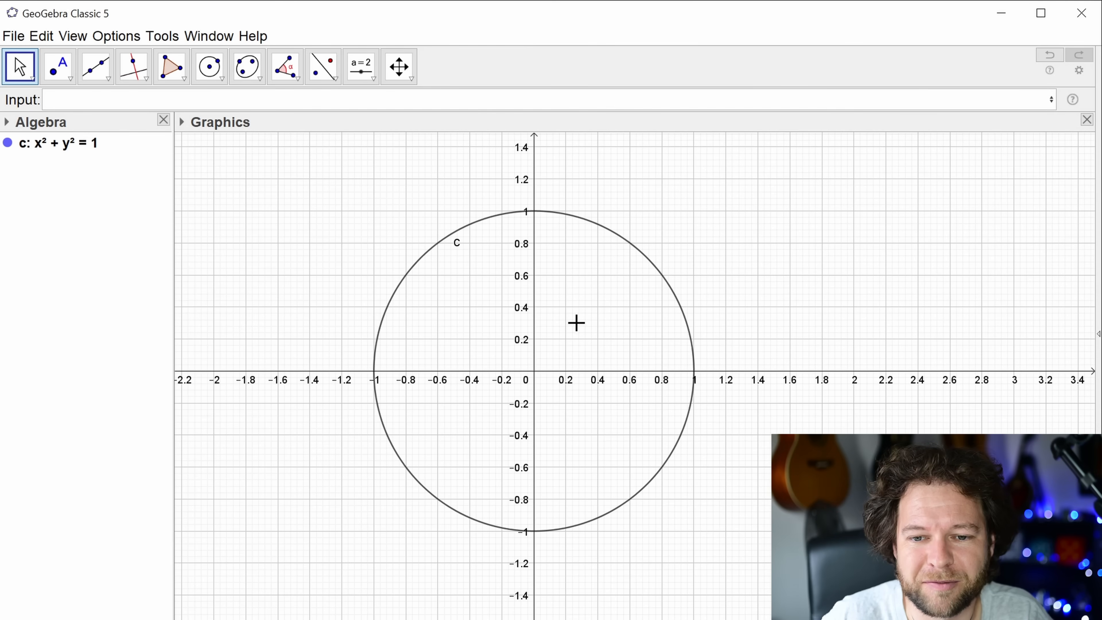
left_click_drag(590, 347, 641, 346)
scroll(640, 323, "up", 2)
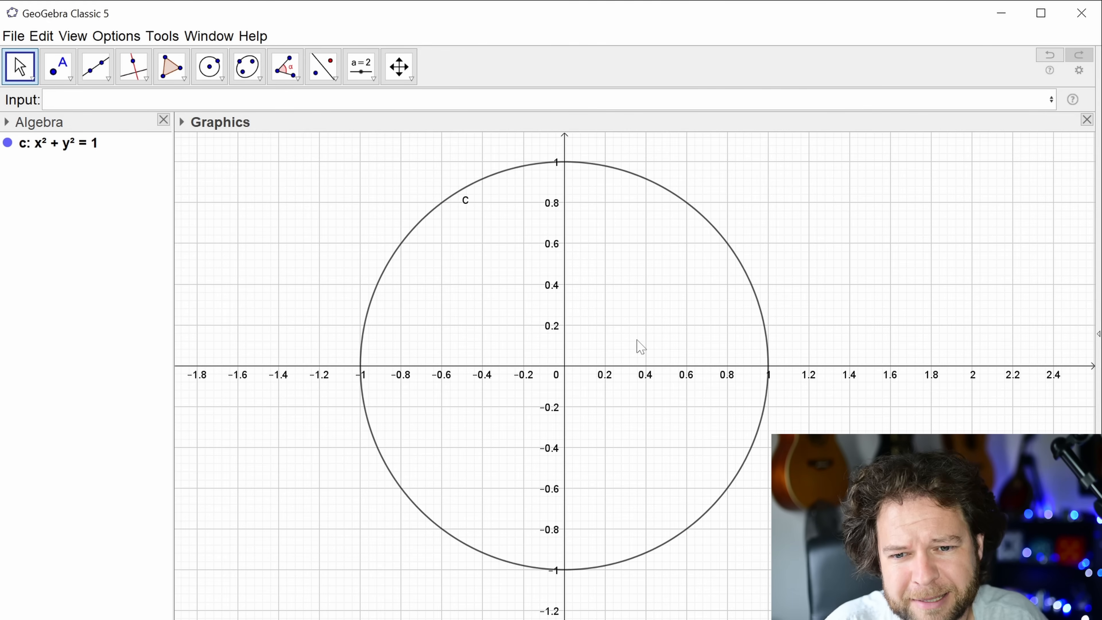
left_click(361, 67)
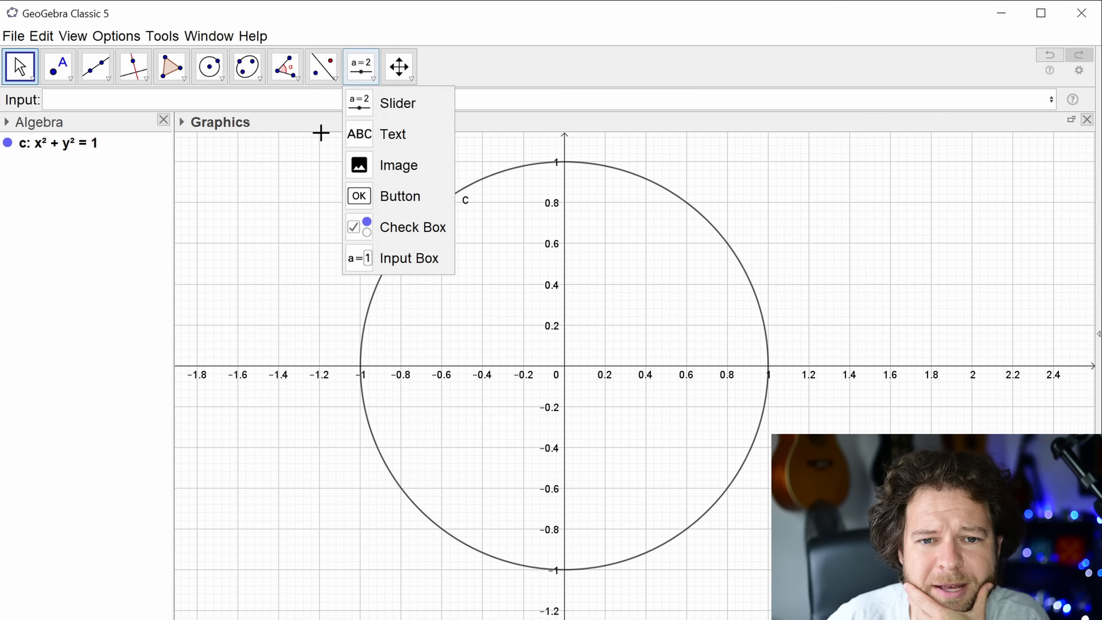
left_click(367, 111)
left_click(207, 172)
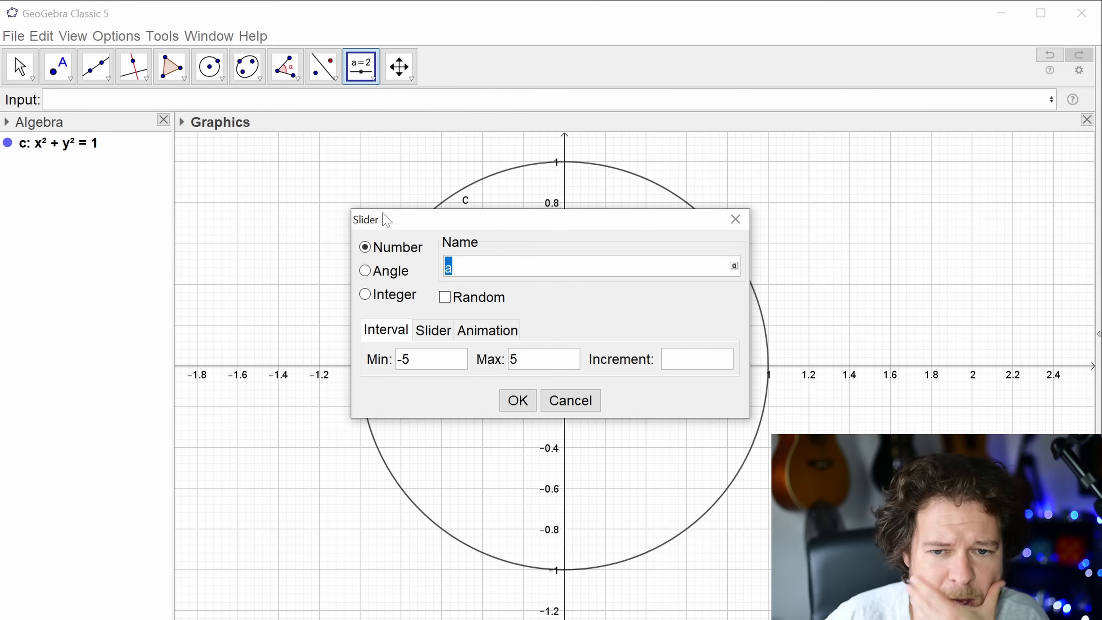
type("n")
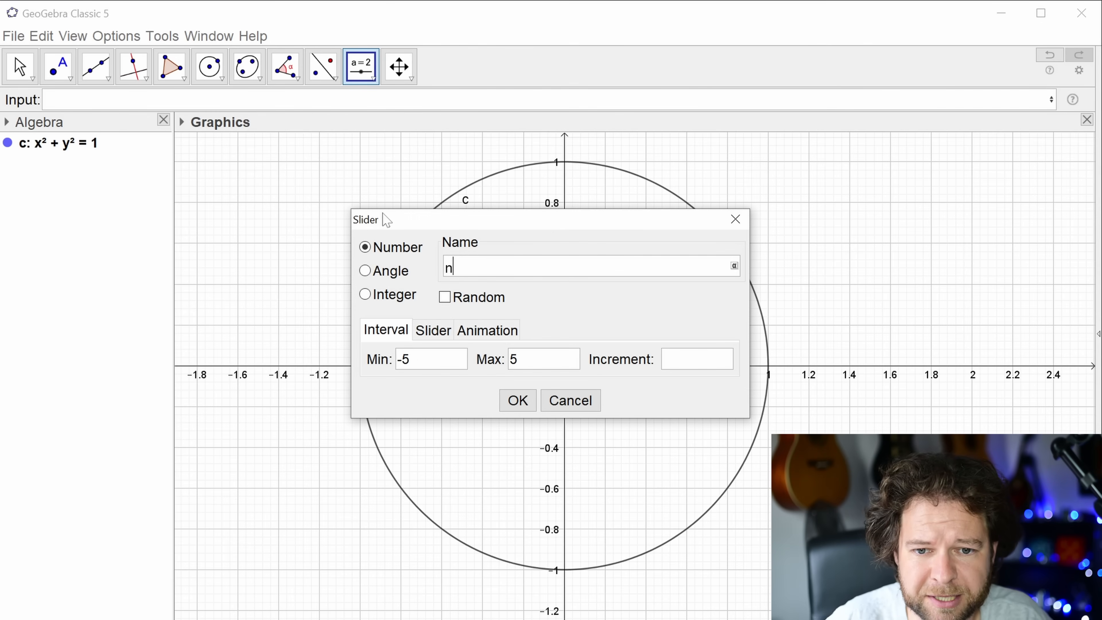
left_click(388, 297)
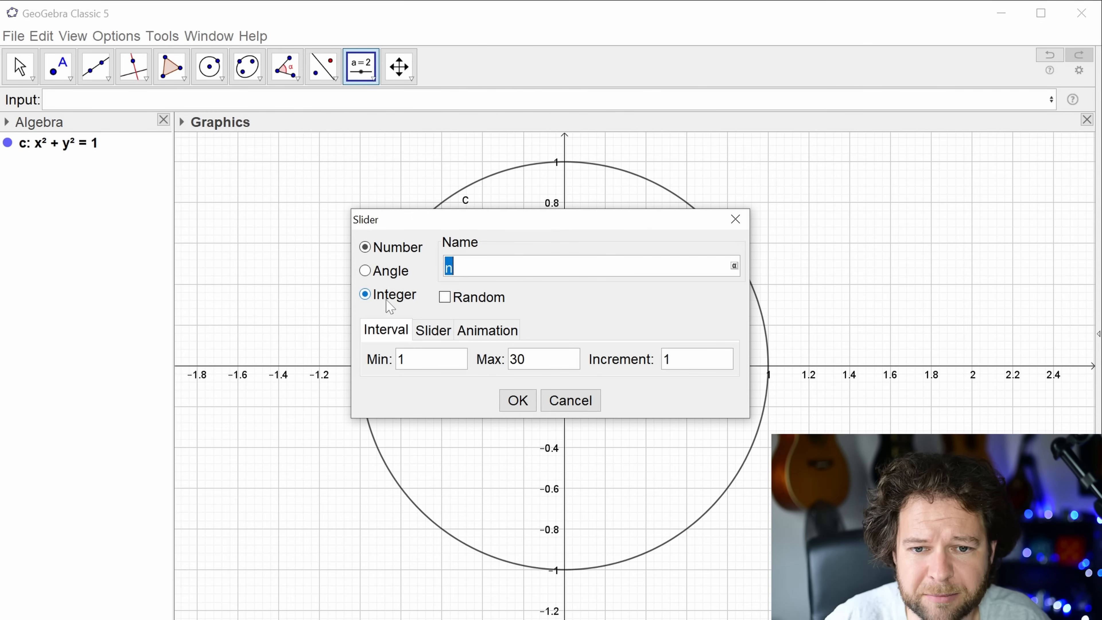
left_click(517, 401)
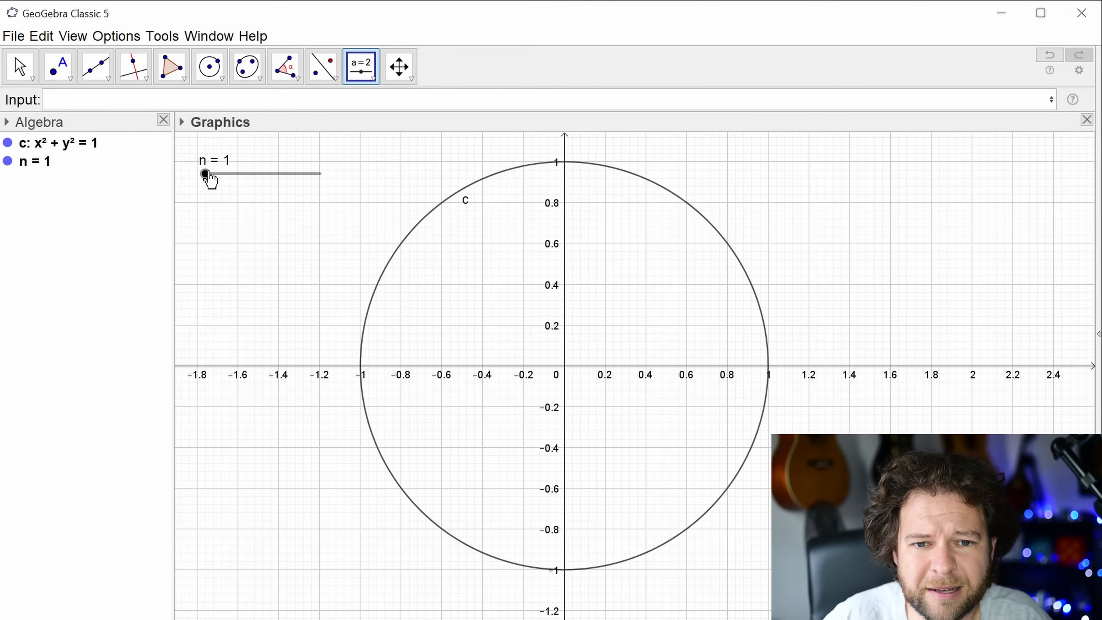
left_click_drag(206, 174, 218, 174)
- Create a number slider DR below slider n, ranging from 1 to 3 with increment 0.01
left_click(269, 242)
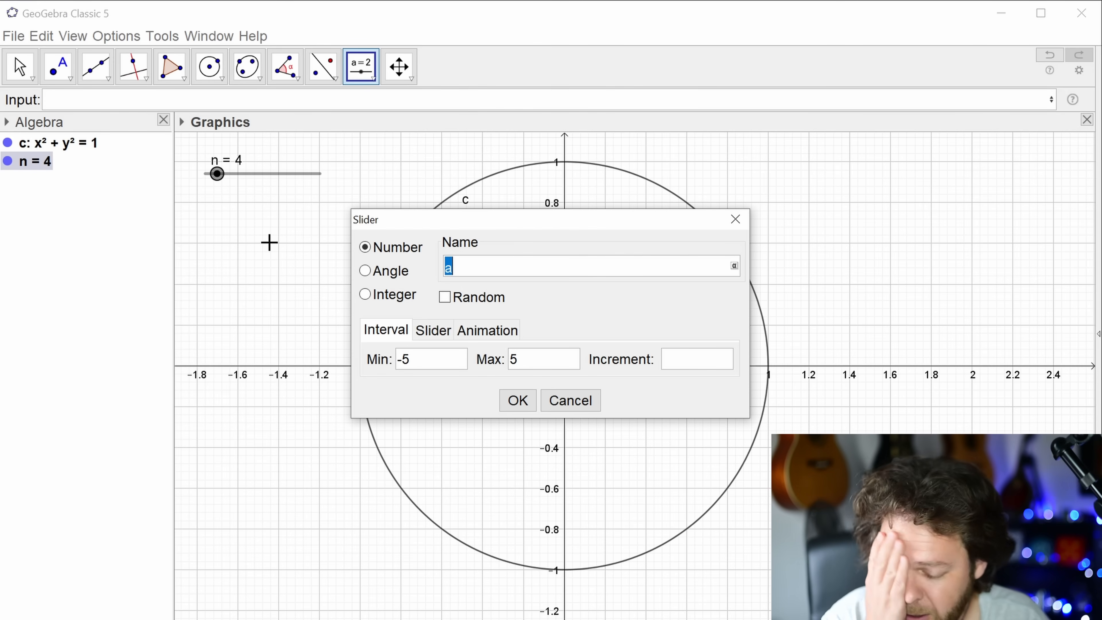
type("r")
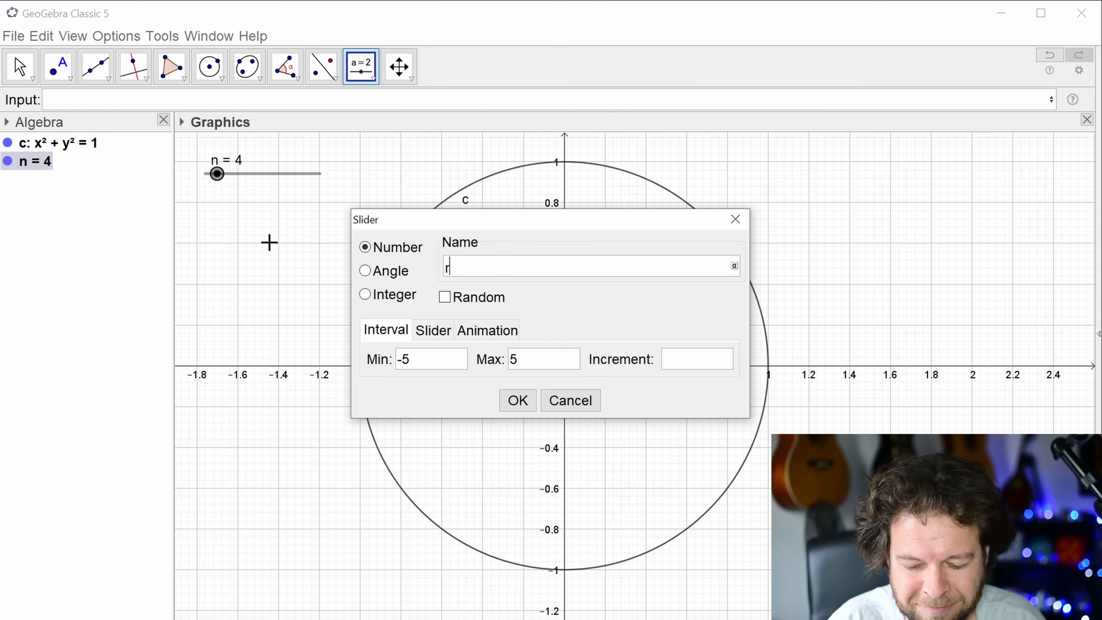
type("D")
key("BackSpace")
type("DR")
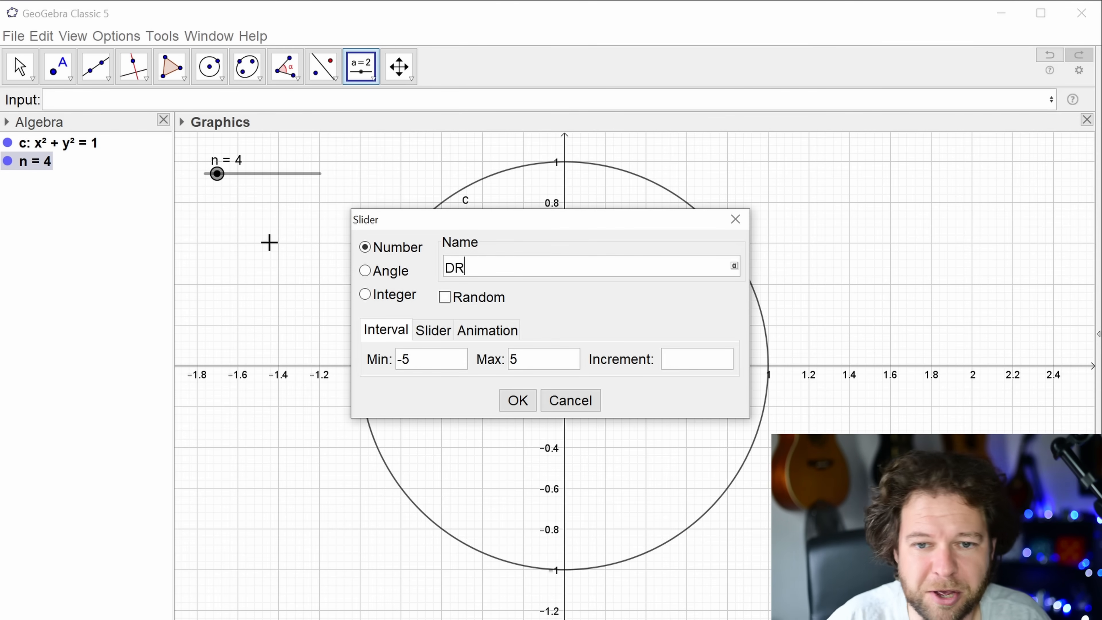
left_click(418, 365)
type("1")
key("Tab")
key("BackSpace")
type("3")
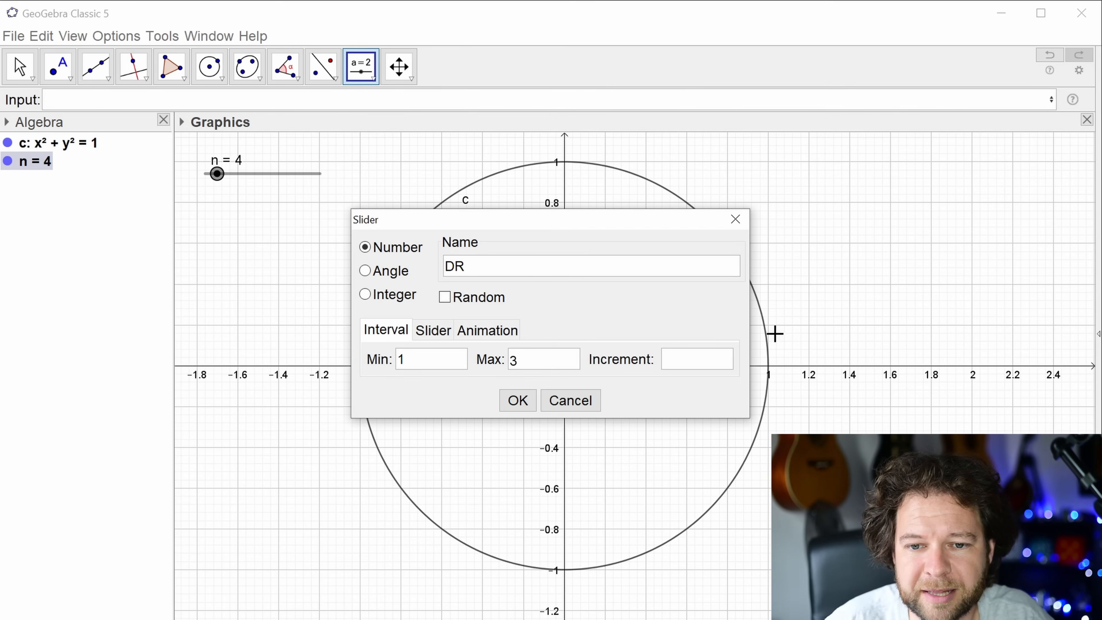
left_click(682, 372)
type("0.01")
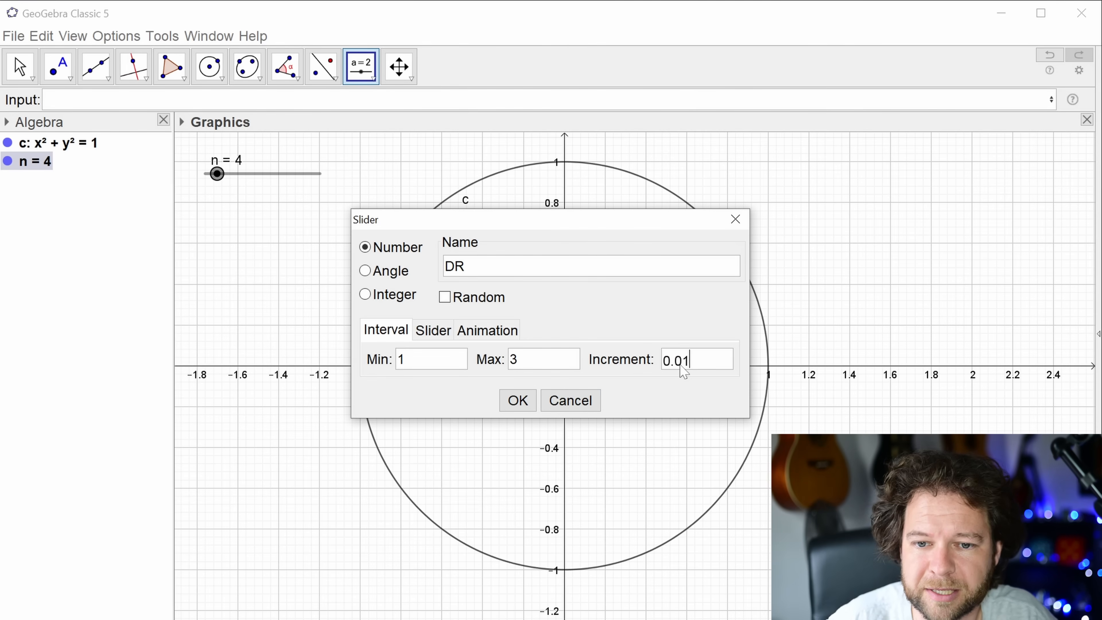
left_click(514, 400)
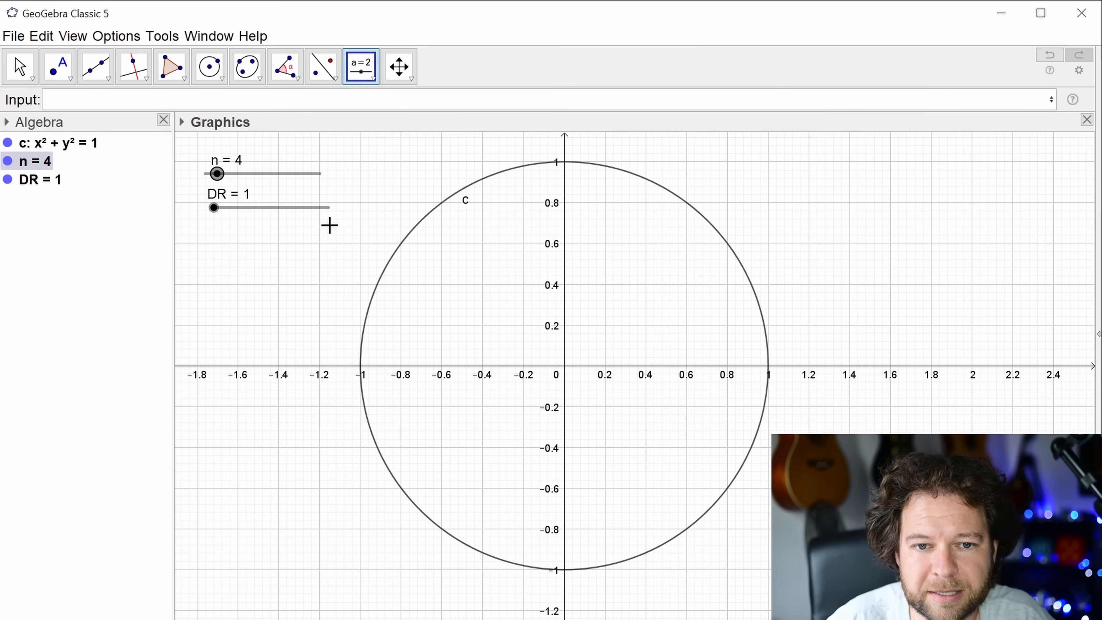
- Set the DR slider to 1.62
left_click_drag(224, 210, 250, 211)
left_click(237, 271)
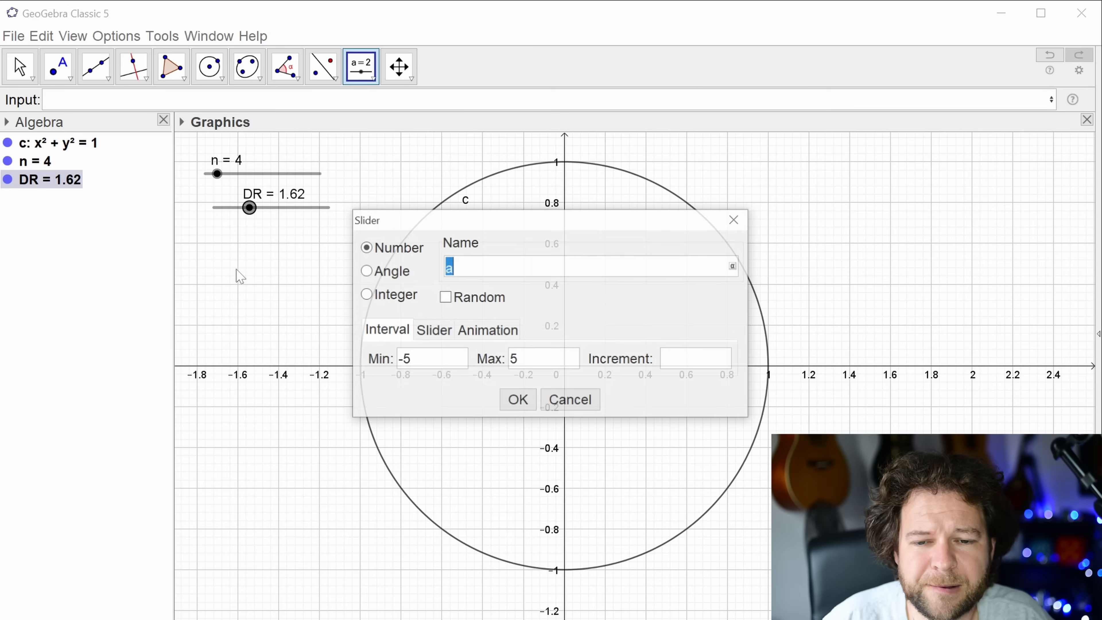
key("Escape")
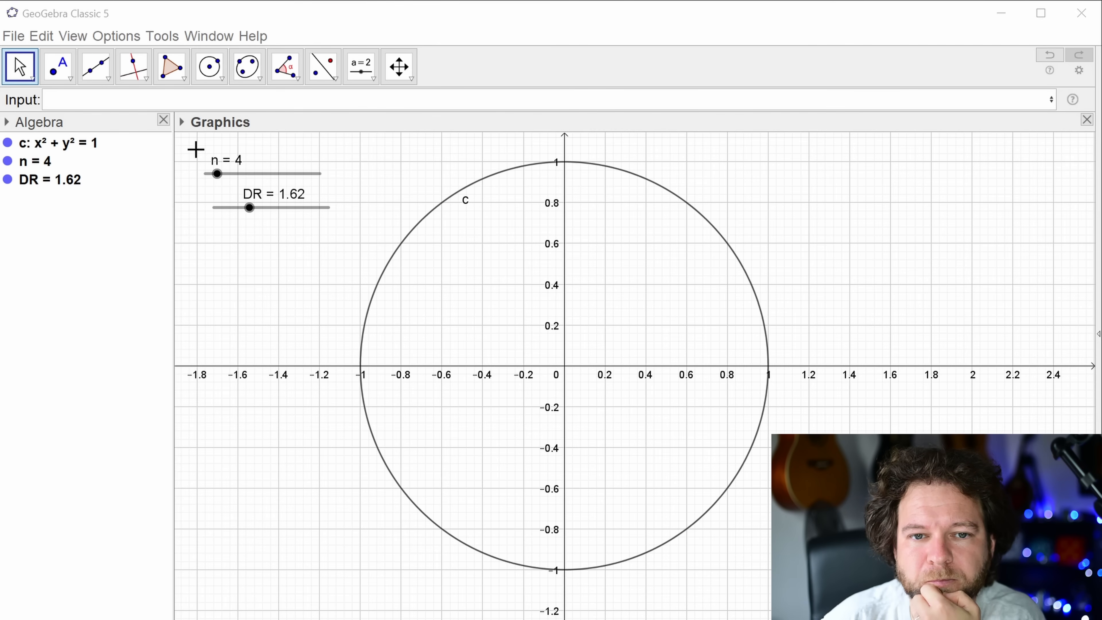
- Create a second circle centred at O with radius 1/DR, using the Circle command with point and radius
left_click(130, 100)
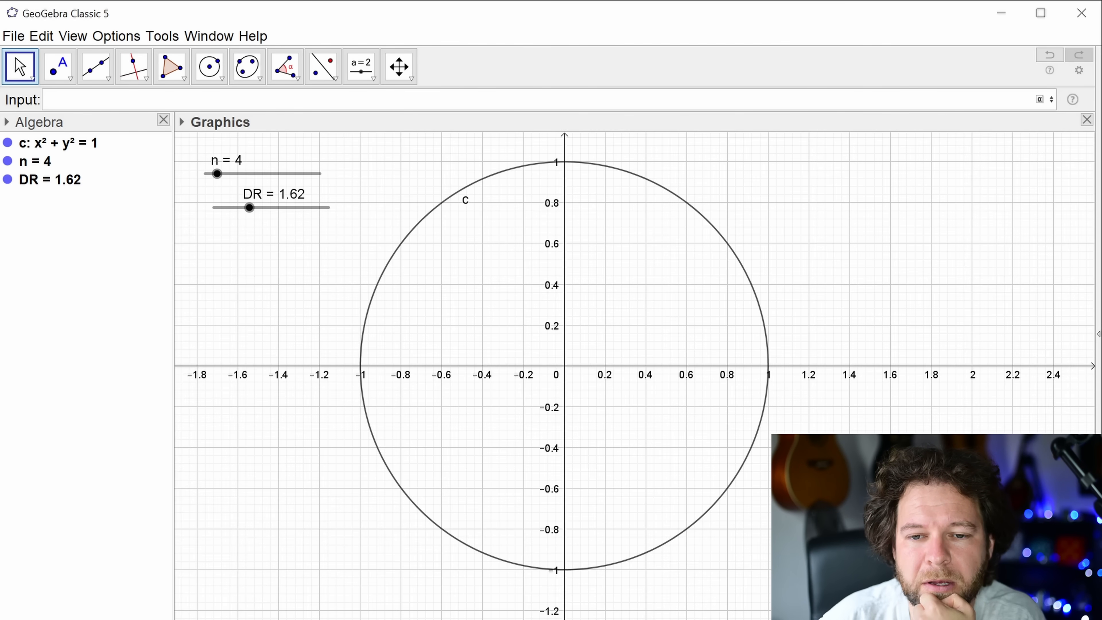
type("circle")
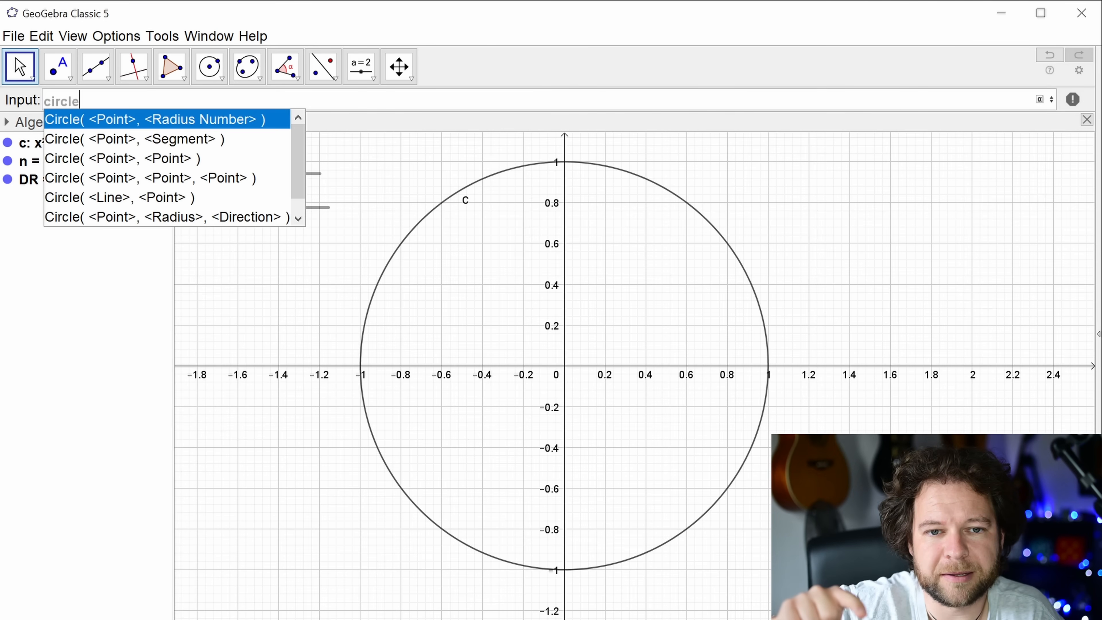
key("Return")
type("O")
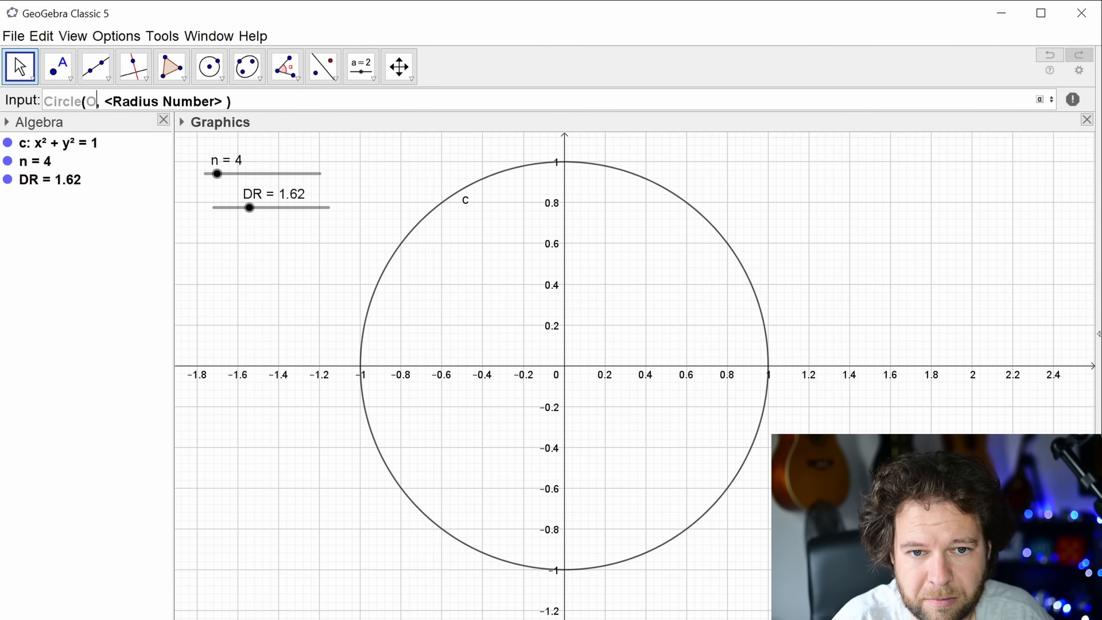
key("Tab")
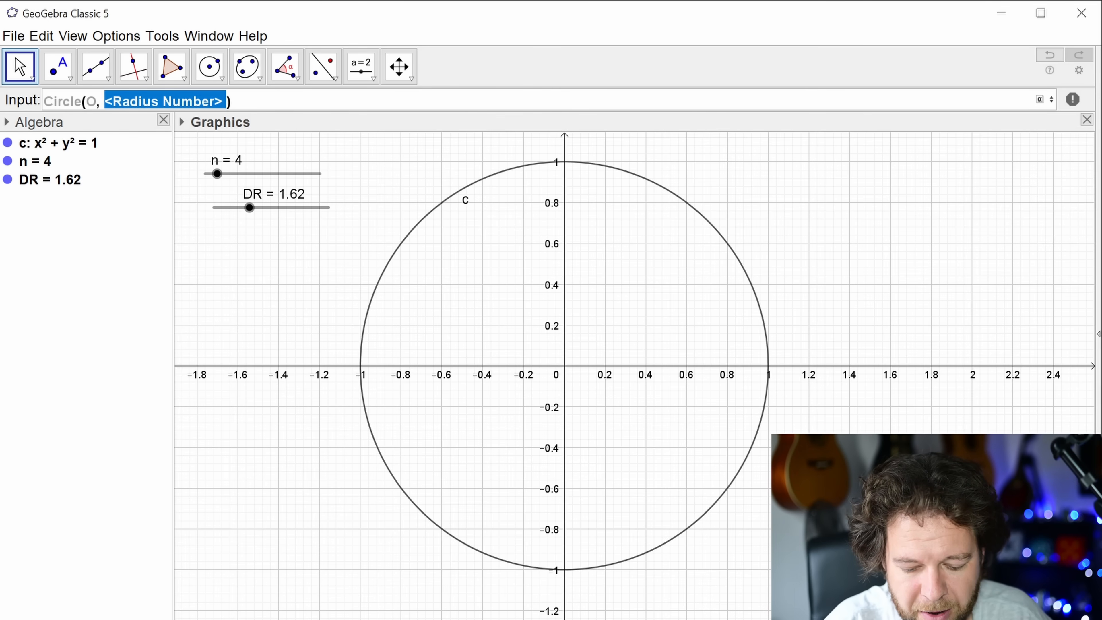
type("1")
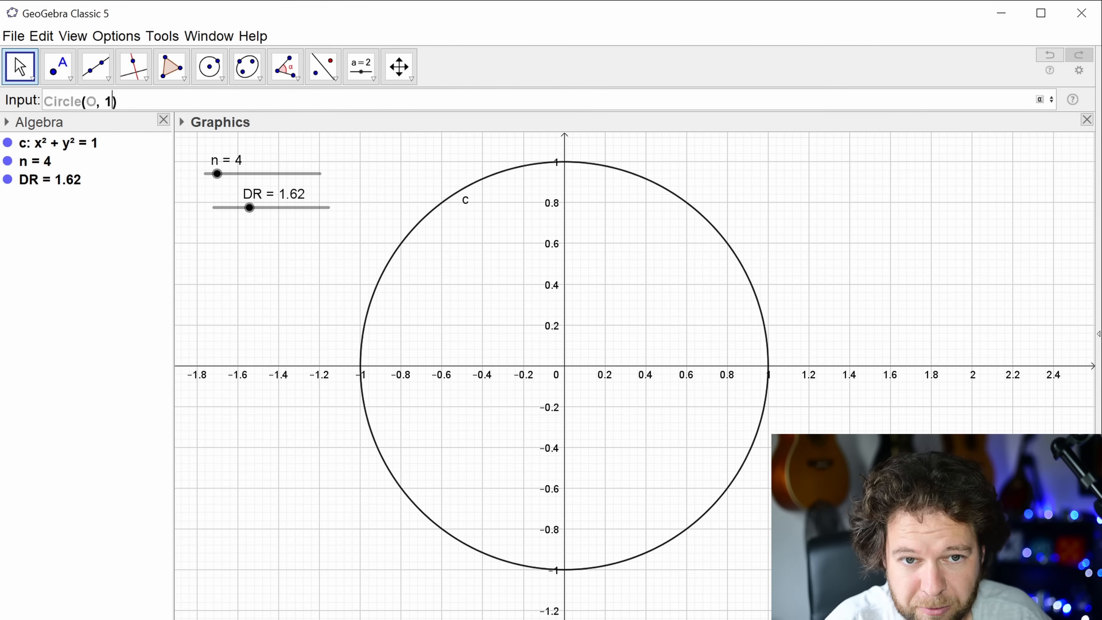
type("/")
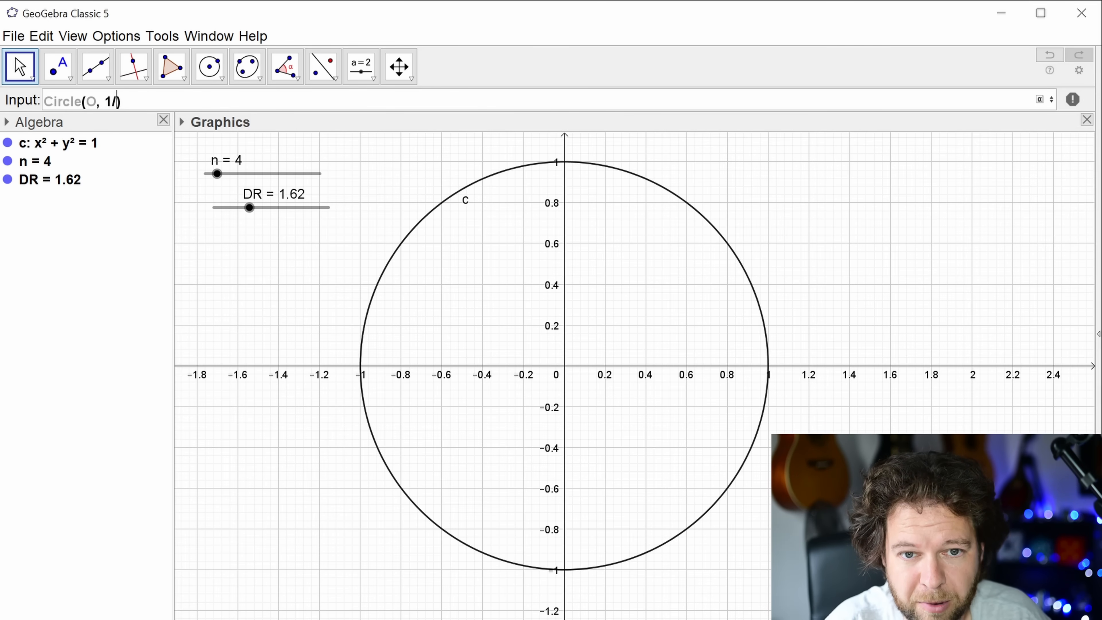
type("DR")
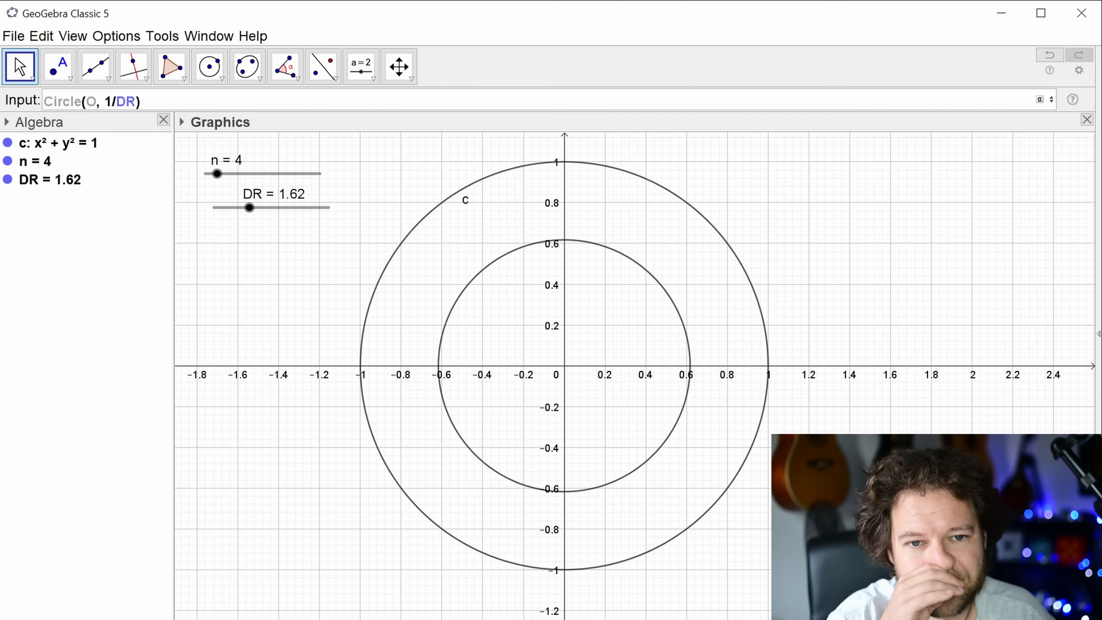
key("Return")
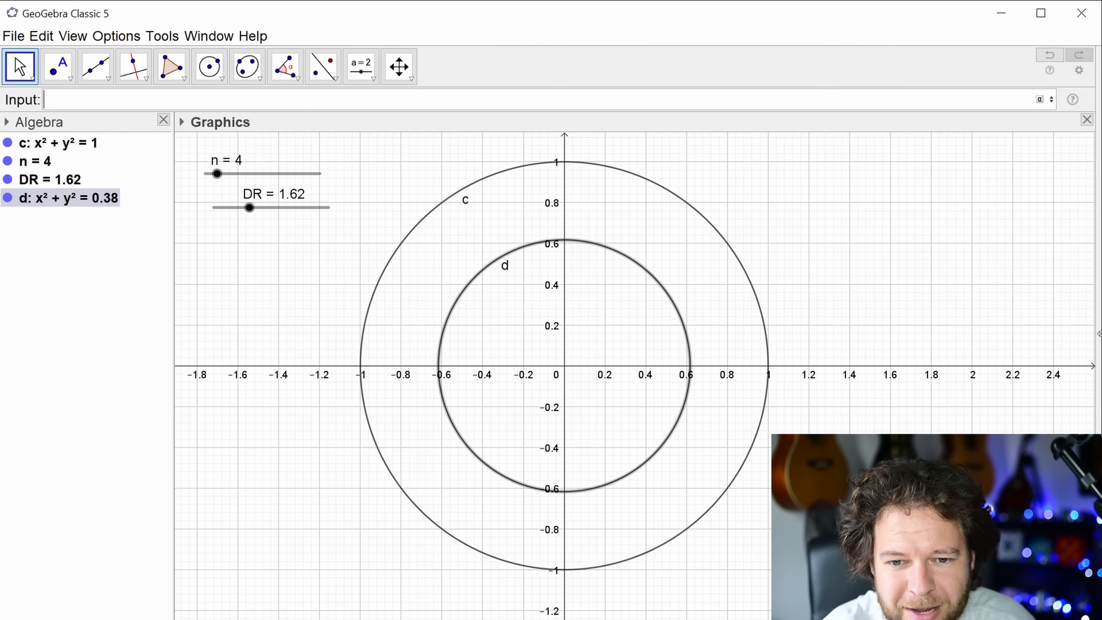
- Define a number as 1-Radius(d), the difference between the outer radius and the radius of inner circle d
type("Radius")
key("Return")
type("d")
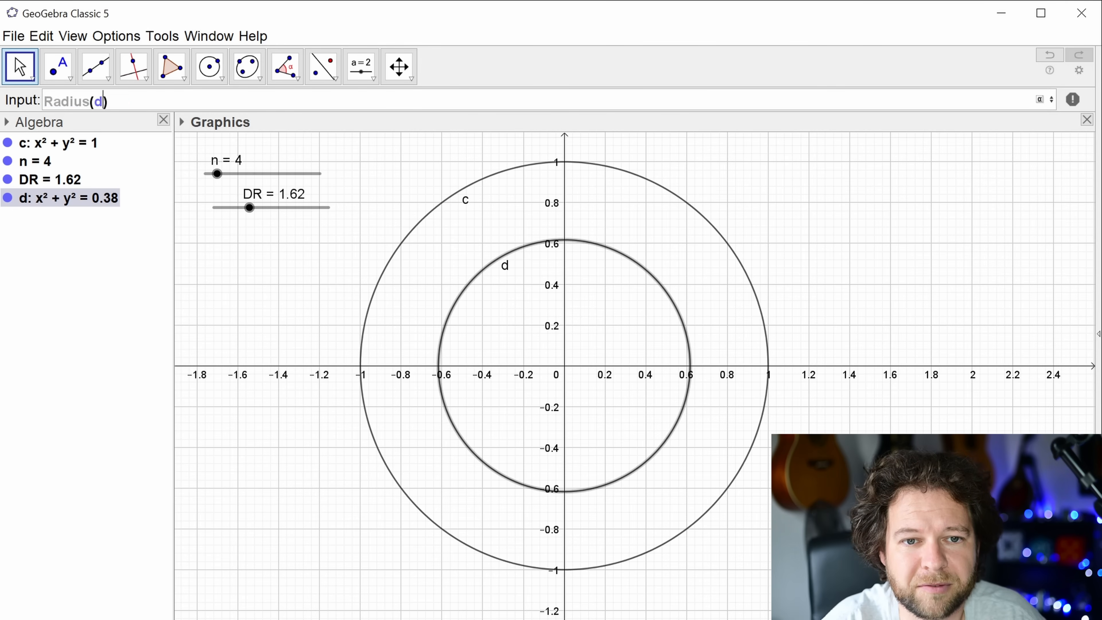
key("Home")
type("1-")
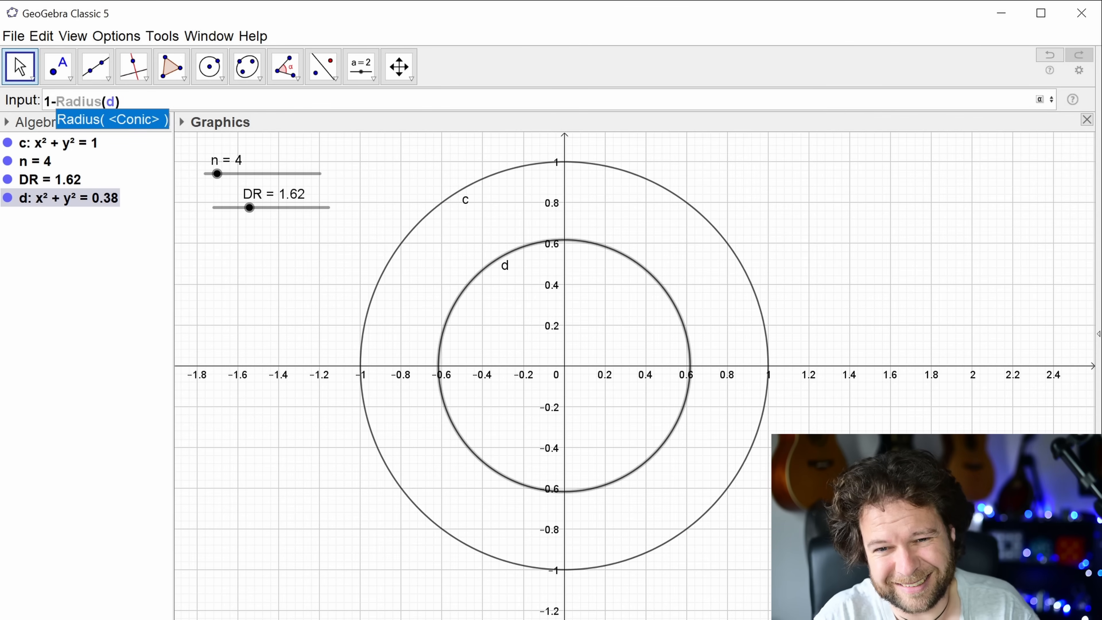
key("Return")
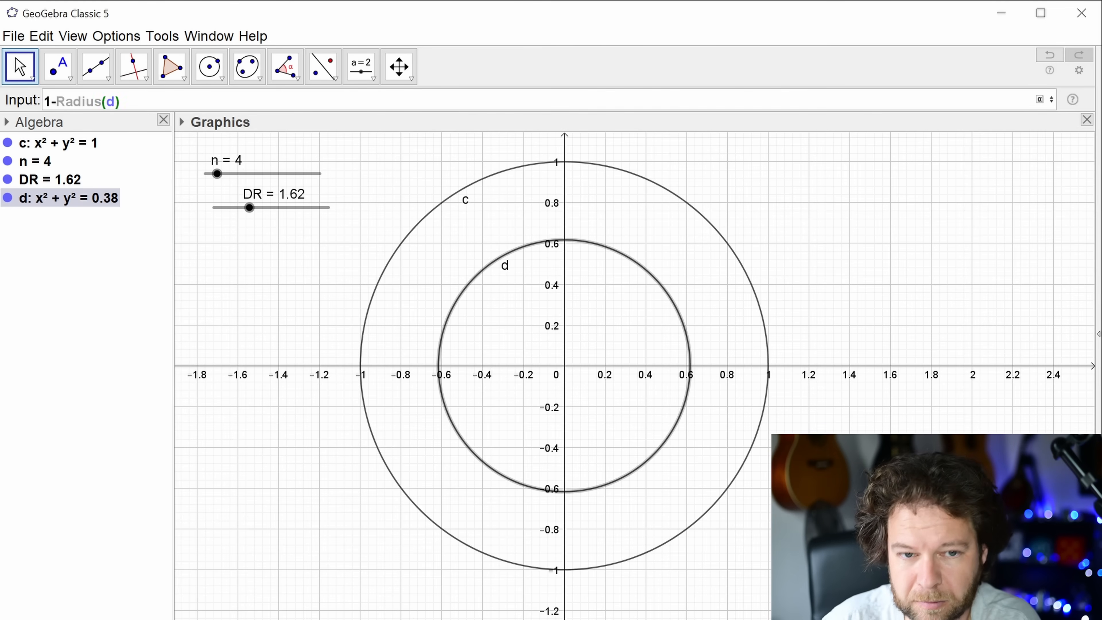
key("Return")
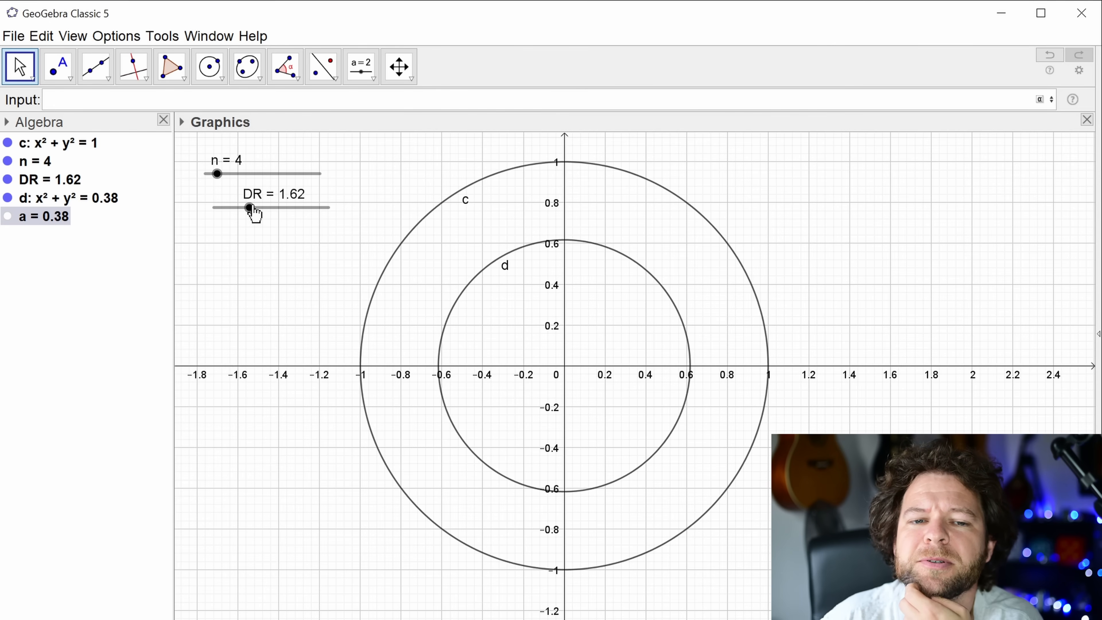
mouse_move(249, 210)
left_mouse_down()
mouse_move(269, 212)
mouse_move(250, 213)
left_mouse_up()
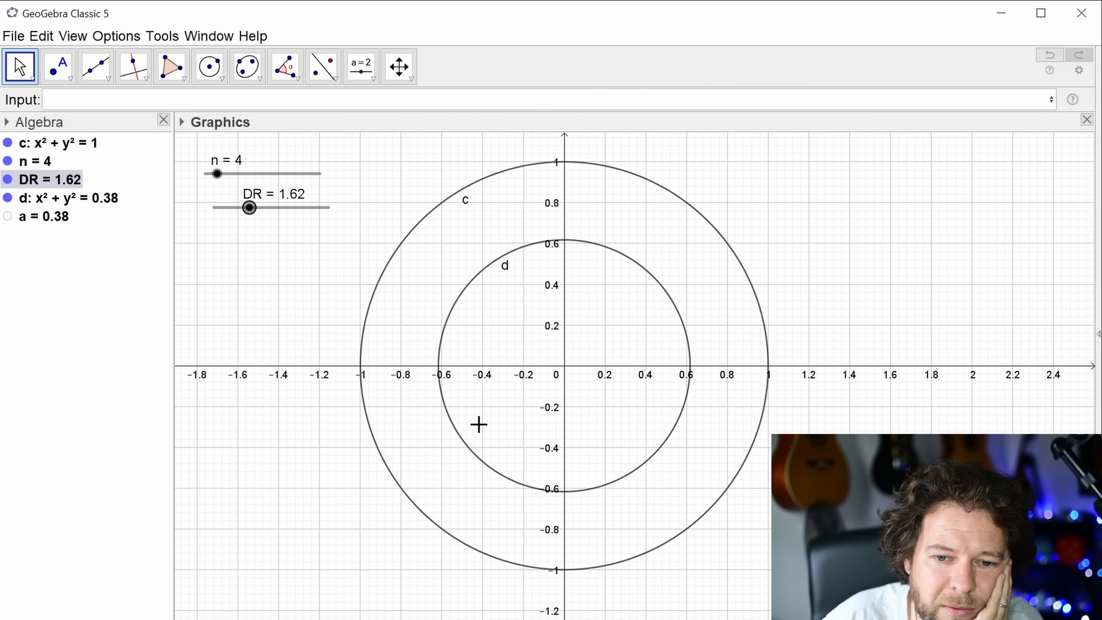
- Place a point on the lower-left part of inner circle d at about (-0.45, -0.42)
left_click(58, 67)
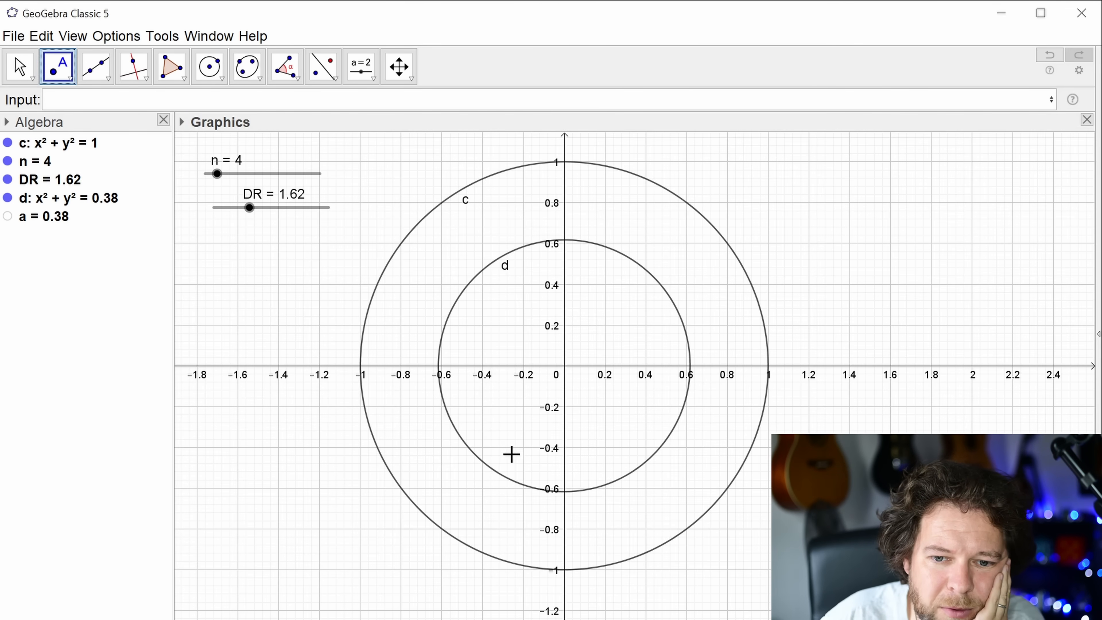
left_click(472, 452)
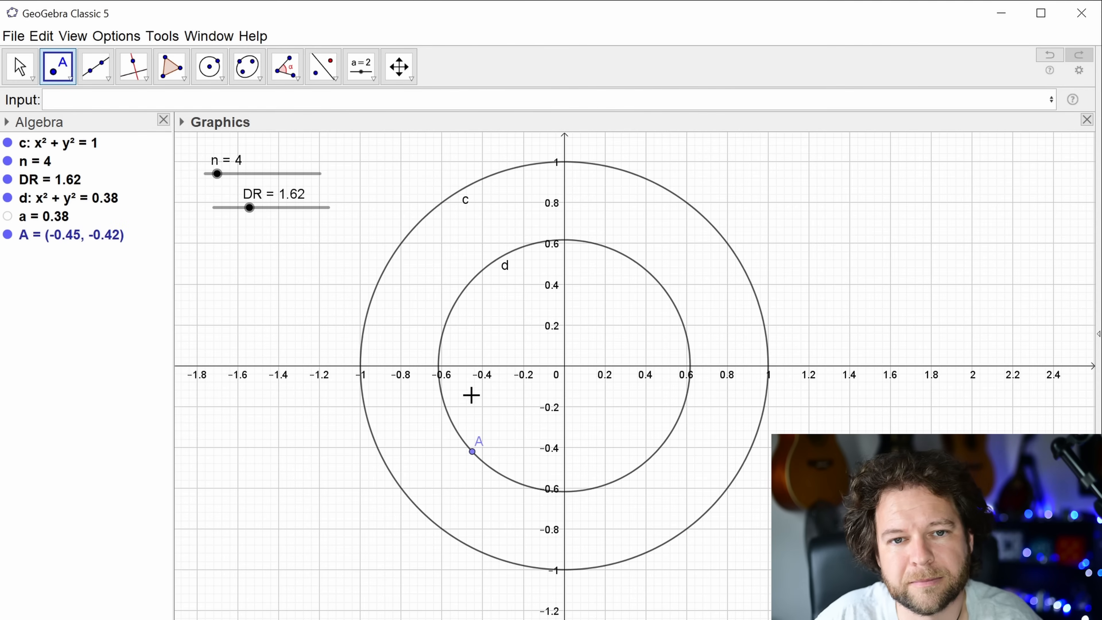
key("Escape")
- Draw a circle centred at point A with radius 1/DR
left_click(210, 68)
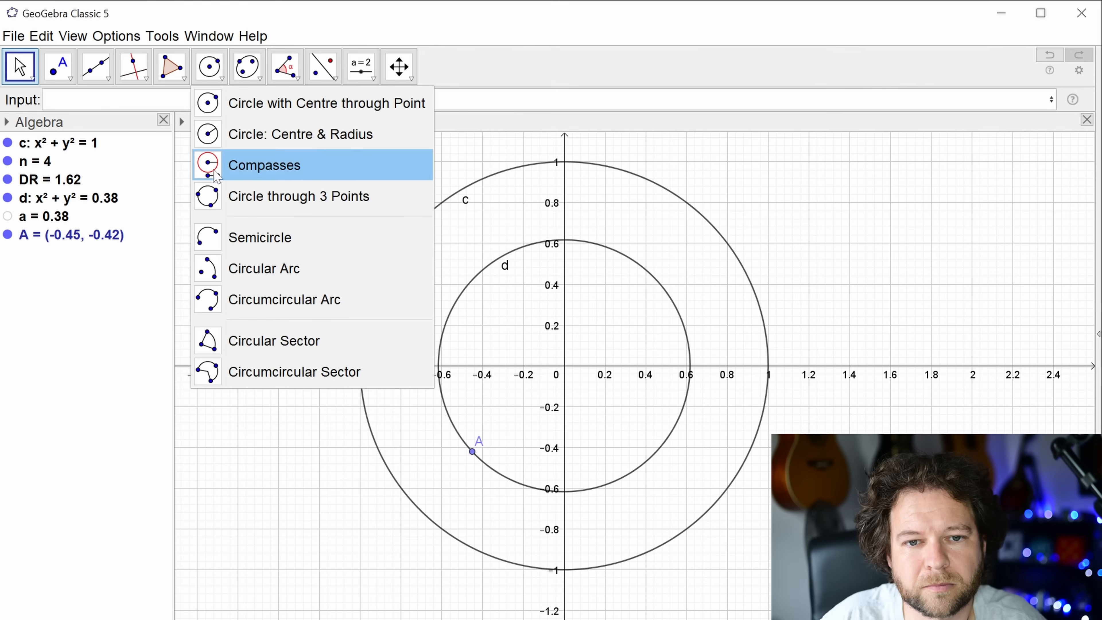
left_click(260, 135)
left_click(482, 454)
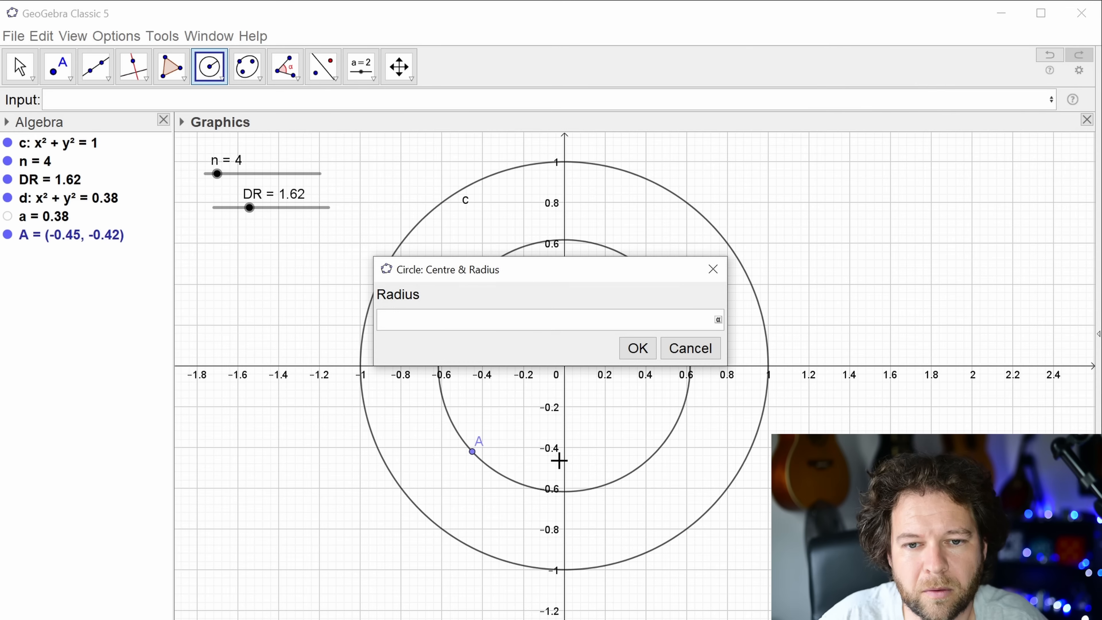
type("1/D")
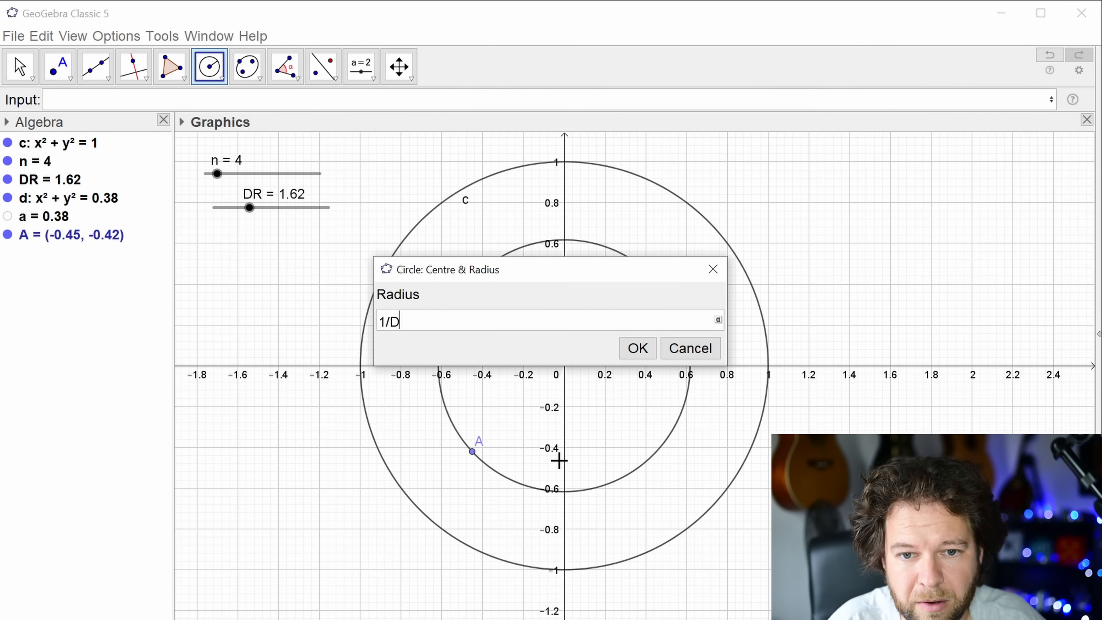
type("R")
key("Return")
key("Escape")
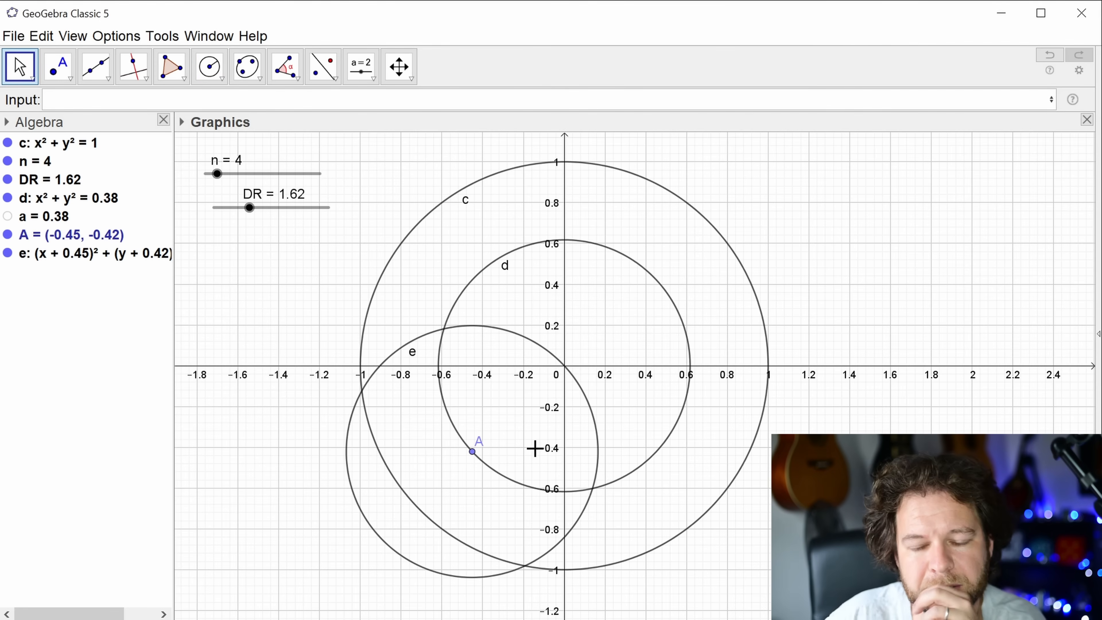
- Move point A along inner circle d to about (-0.57, 0.23) and delete it together with its dependent circle
mouse_move(473, 455)
left_mouse_down()
mouse_move(508, 317)
mouse_move(644, 423)
mouse_move(495, 376)
mouse_move(509, 337)
mouse_move(479, 357)
mouse_move(463, 333)
left_mouse_up()
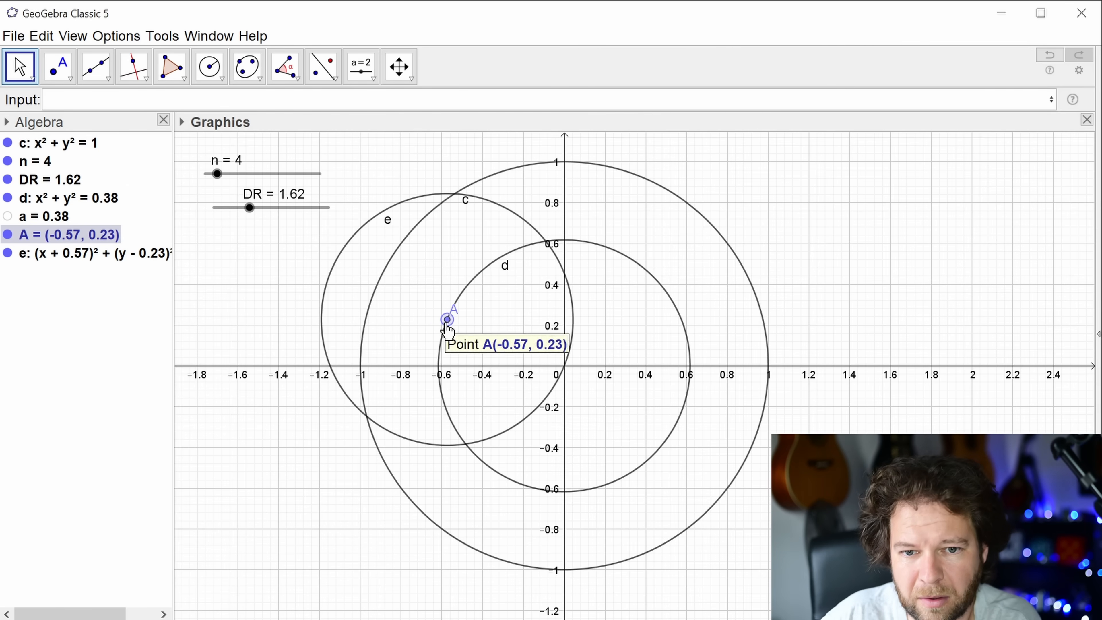
key("Delete")
- Redefine number a as Radius(d)
double_click(63, 219)
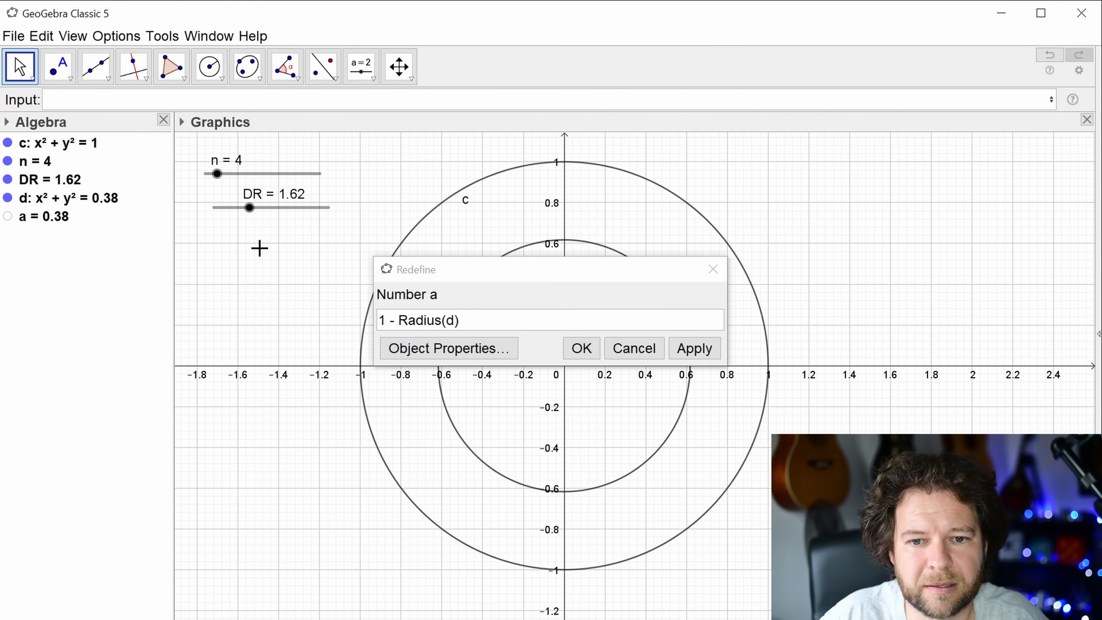
left_click(397, 330)
left_click_drag(396, 322, 337, 319)
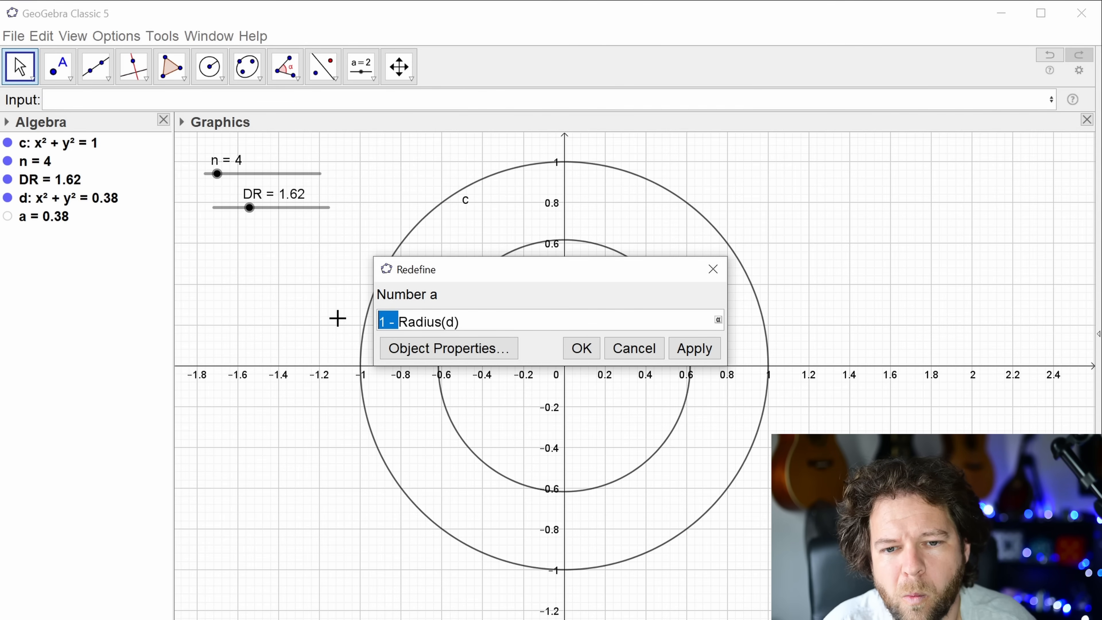
key("Left")
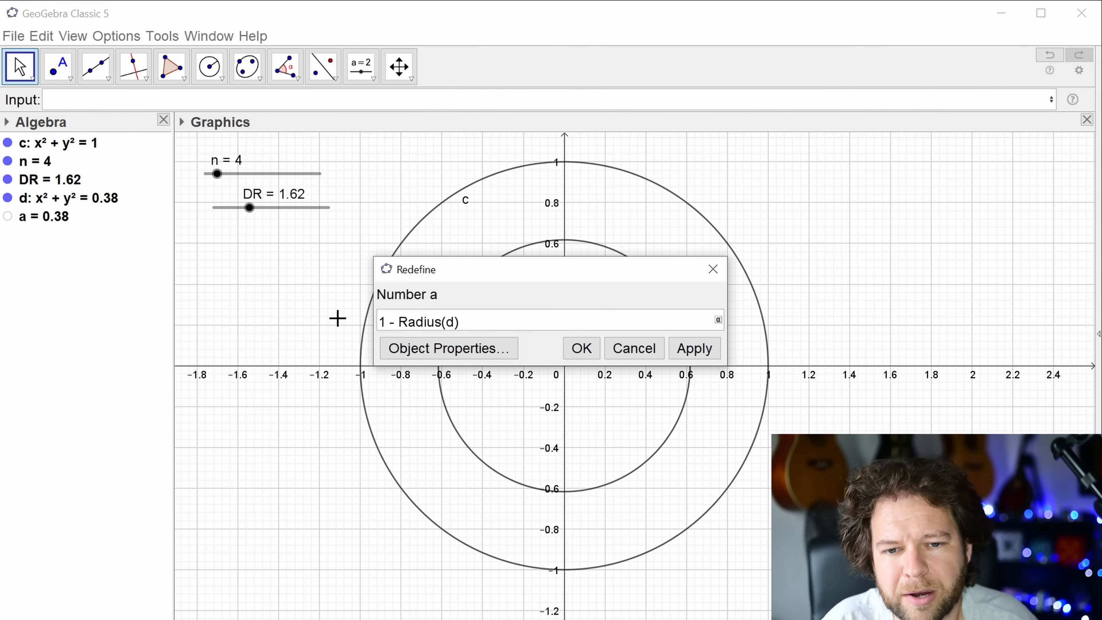
type("1-")
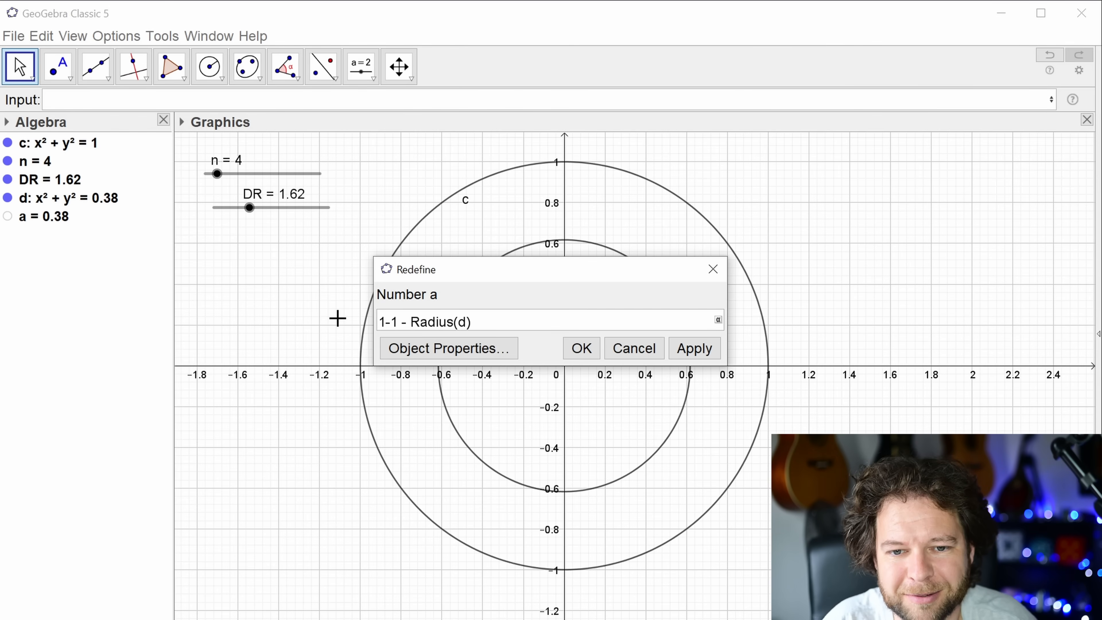
key("Delete")
key("Delete")
key("Delete")
key("Delete")
key("BackSpace")
key("BackSpace")
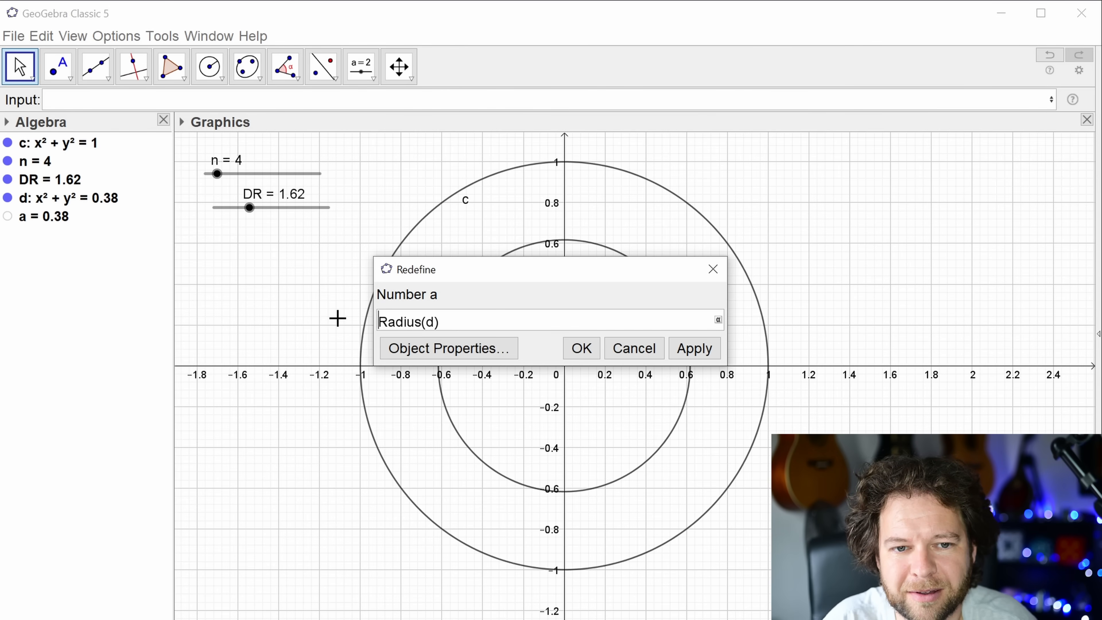
left_click(573, 350)
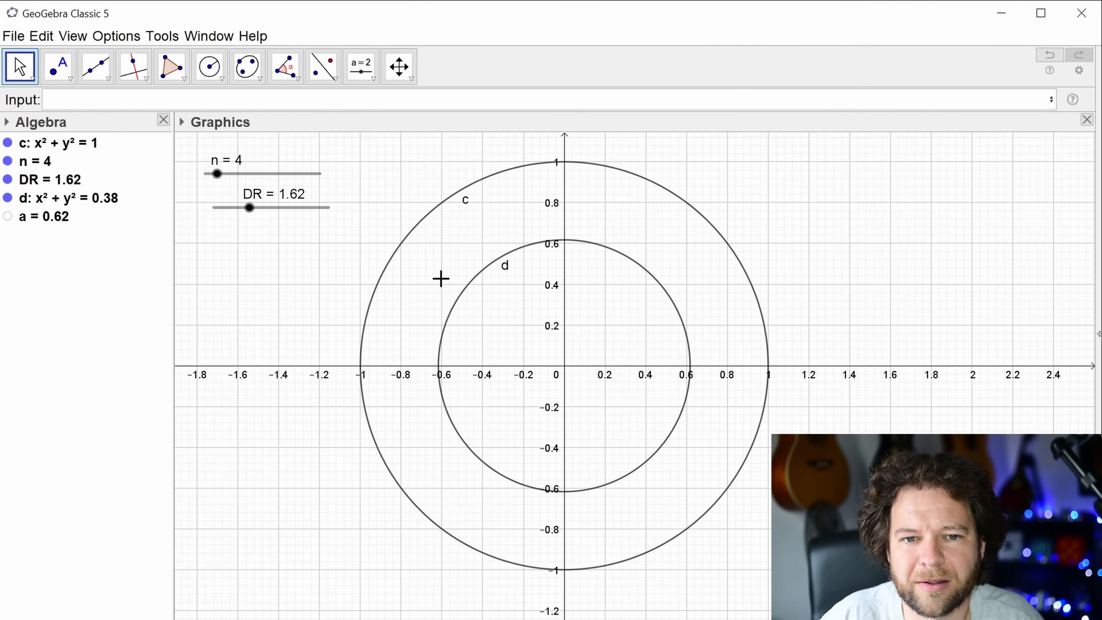
- Draw a circle of radius a centred on a new point on the lower-left part of circle d, at about (-0.43, -0.44)
left_click(210, 66)
left_click(476, 455)
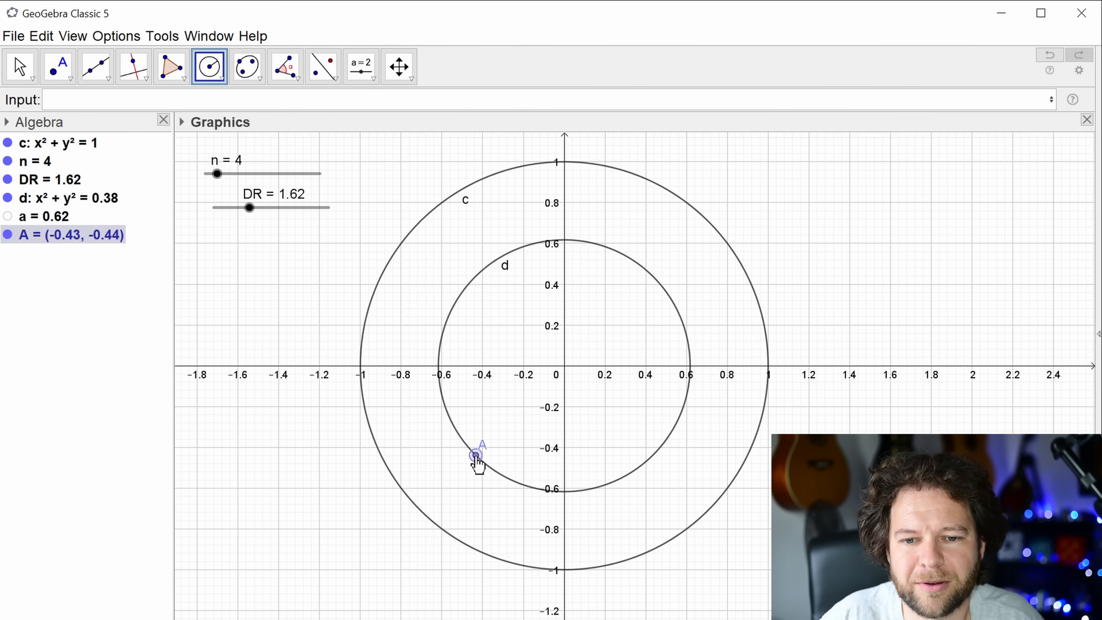
type("a")
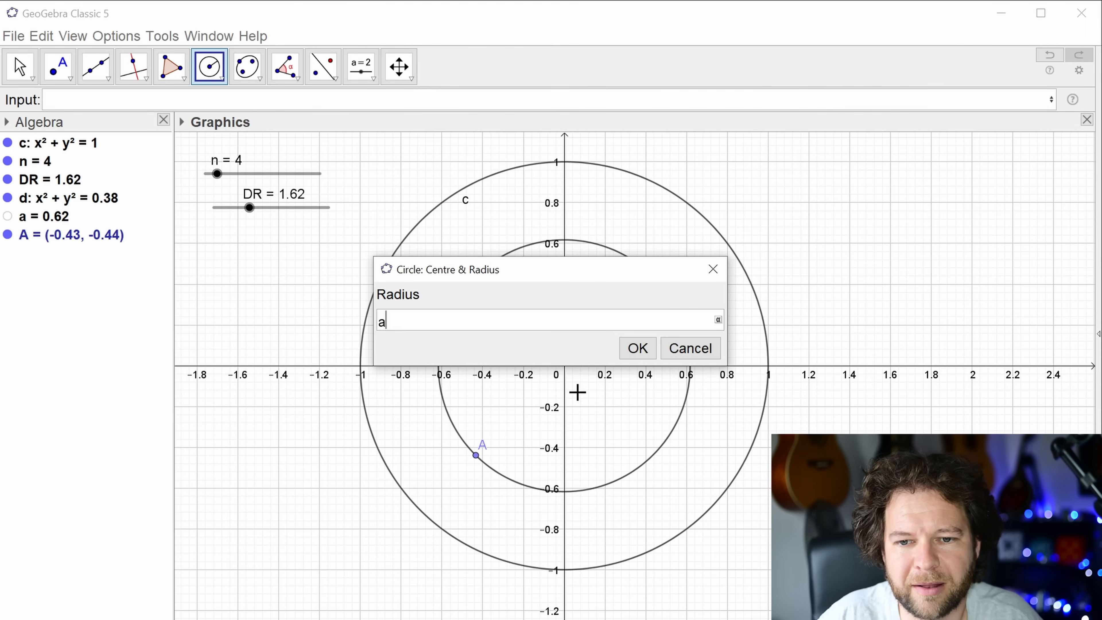
left_click(638, 347)
key("Escape")
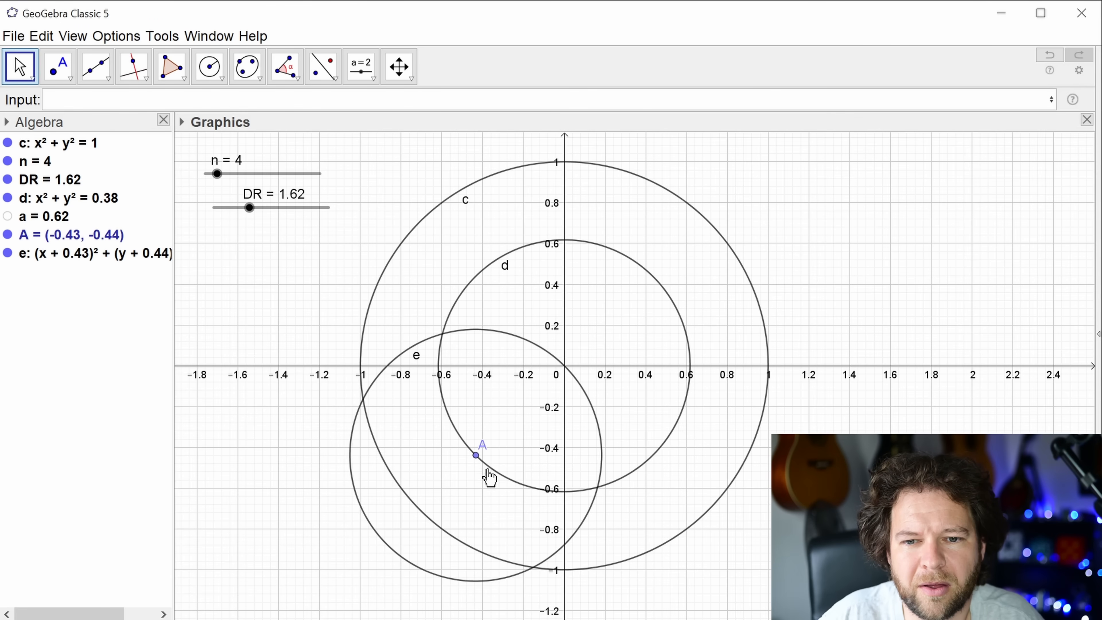
- Delete circle e, point A and inner circle d, keeping only the unit circle and the sliders
left_click(8, 199)
left_click(8, 199)
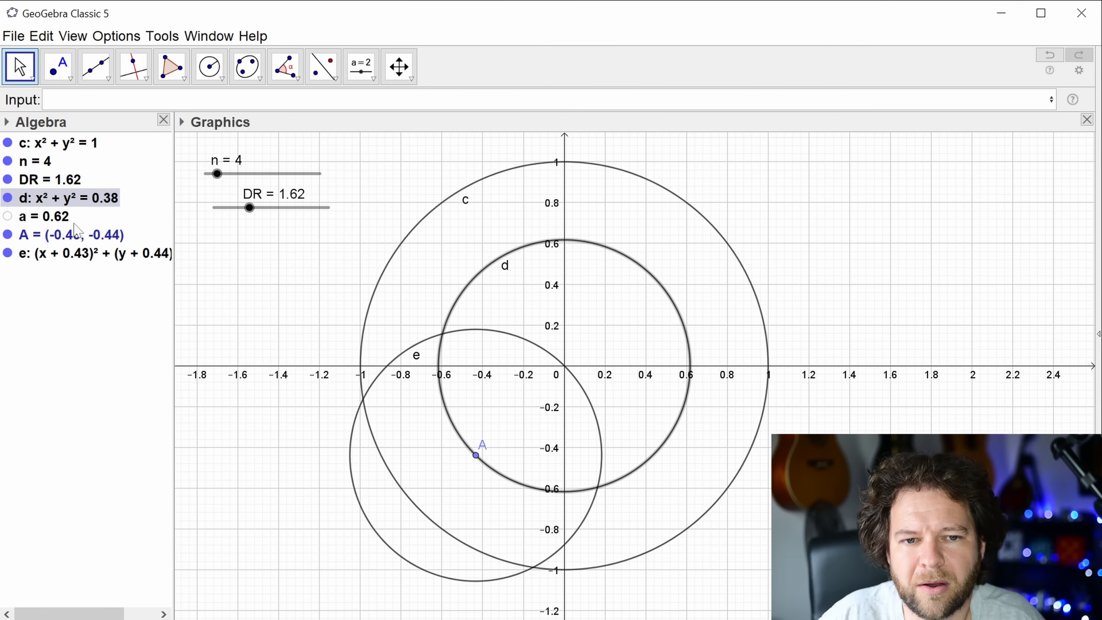
left_click(559, 552)
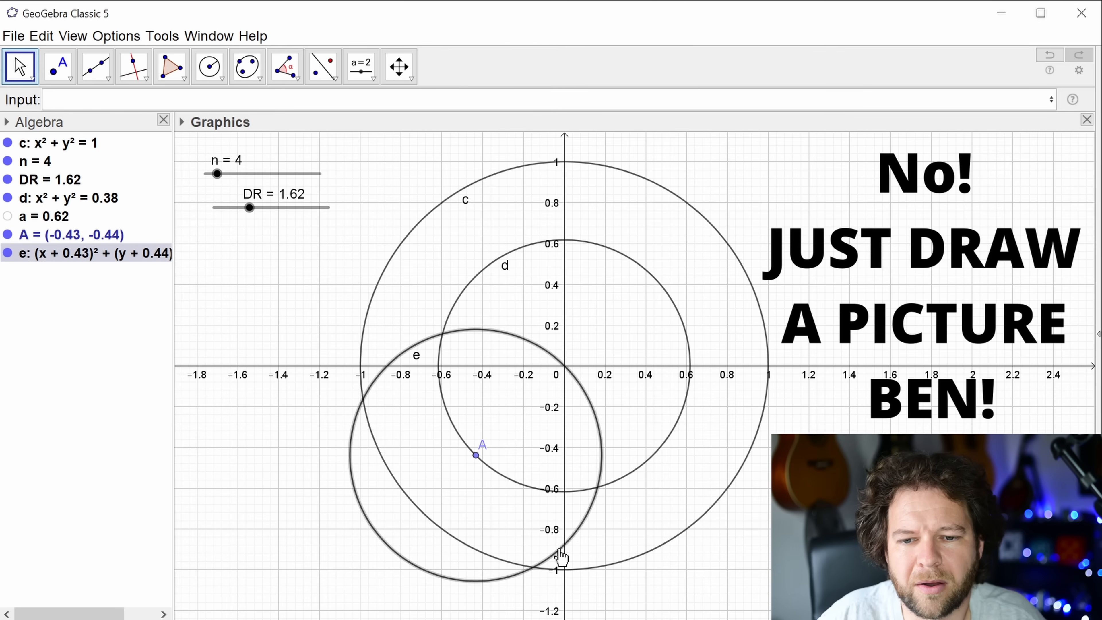
key("Delete")
left_click_drag(480, 459, 490, 387)
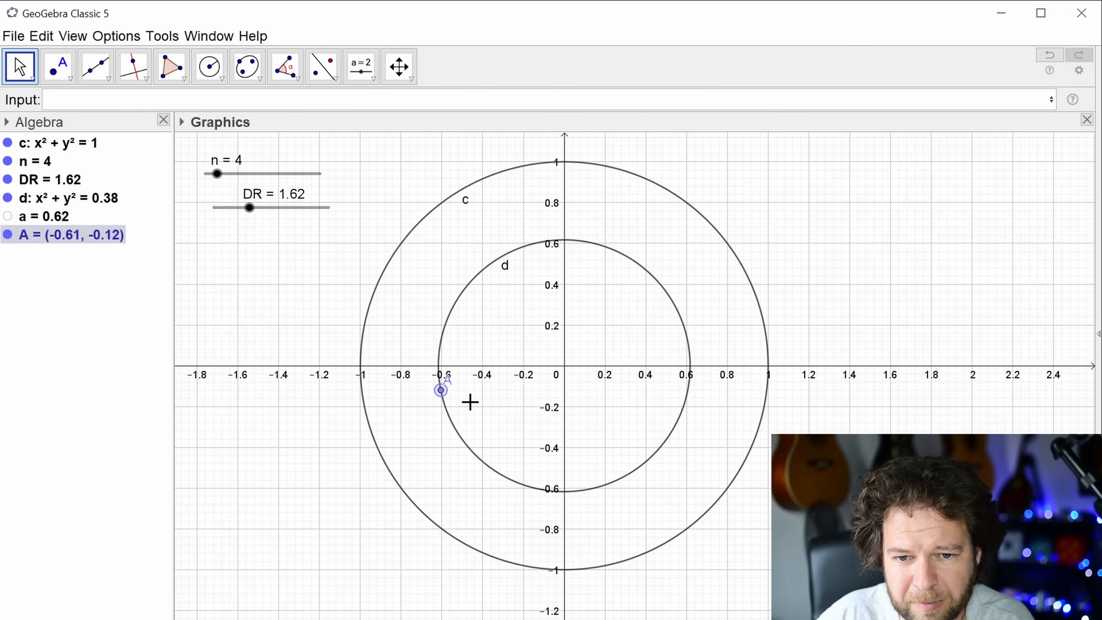
key("Delete")
left_click(453, 428)
key("Delete")
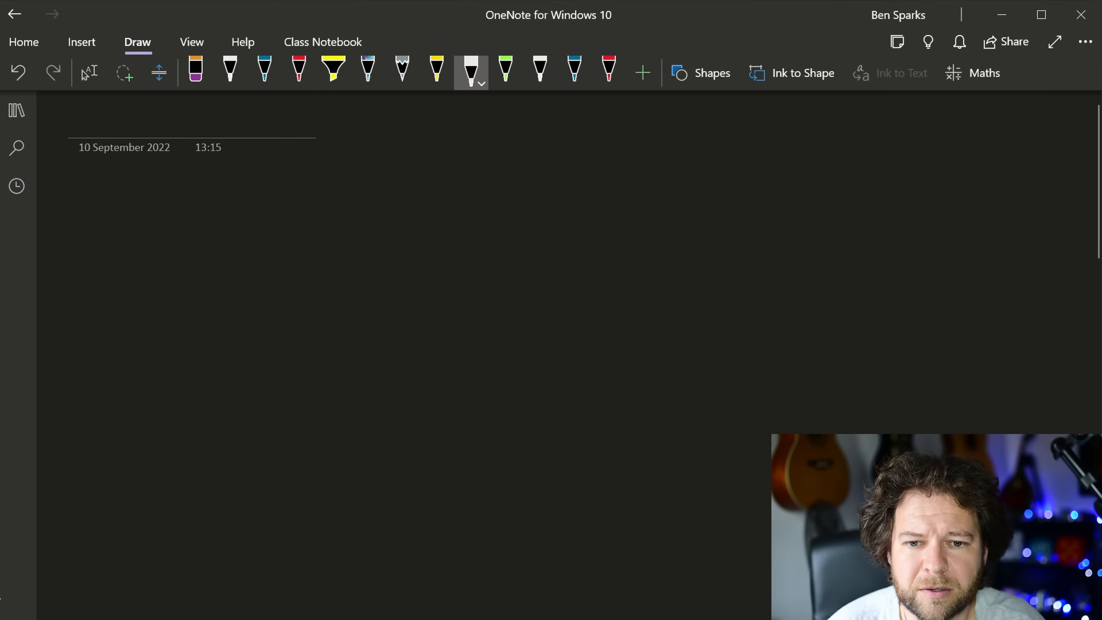
- Switch to OneNote and sketch a large circle of radius r with an internally touching circle of radius r/φ
mouse_move(489, 194)
left_mouse_down()
mouse_move(476, 479)
mouse_move(436, 203)
left_mouse_up()
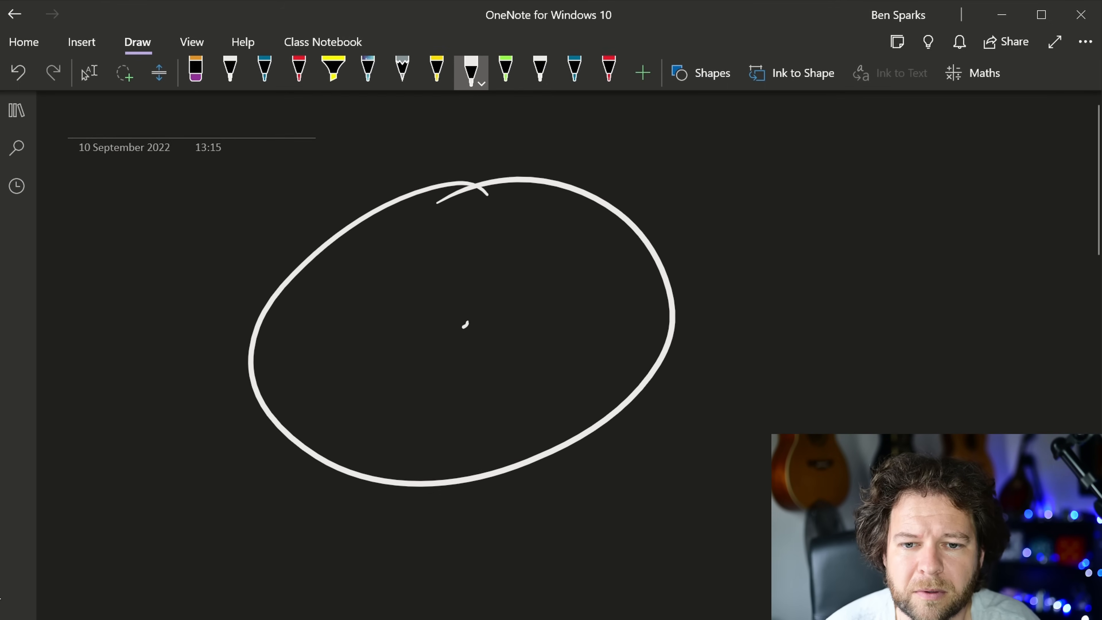
left_click_drag(465, 324, 492, 185)
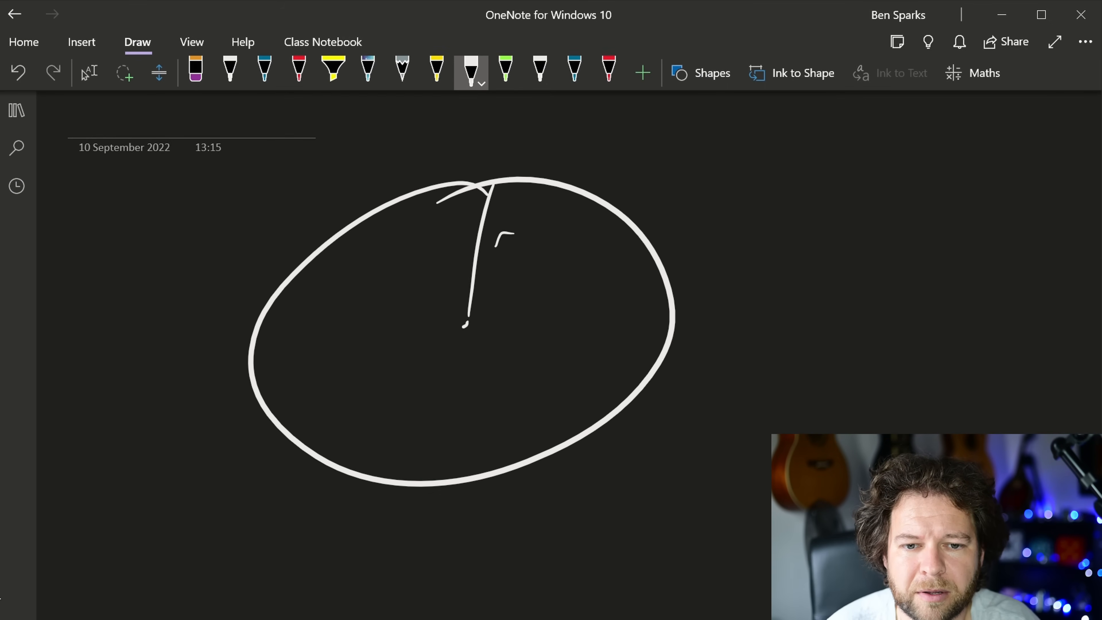
mouse_move(311, 445)
left_mouse_down()
mouse_move(282, 381)
mouse_move(354, 275)
mouse_move(519, 300)
mouse_move(483, 430)
mouse_move(378, 460)
mouse_move(311, 446)
left_mouse_up()
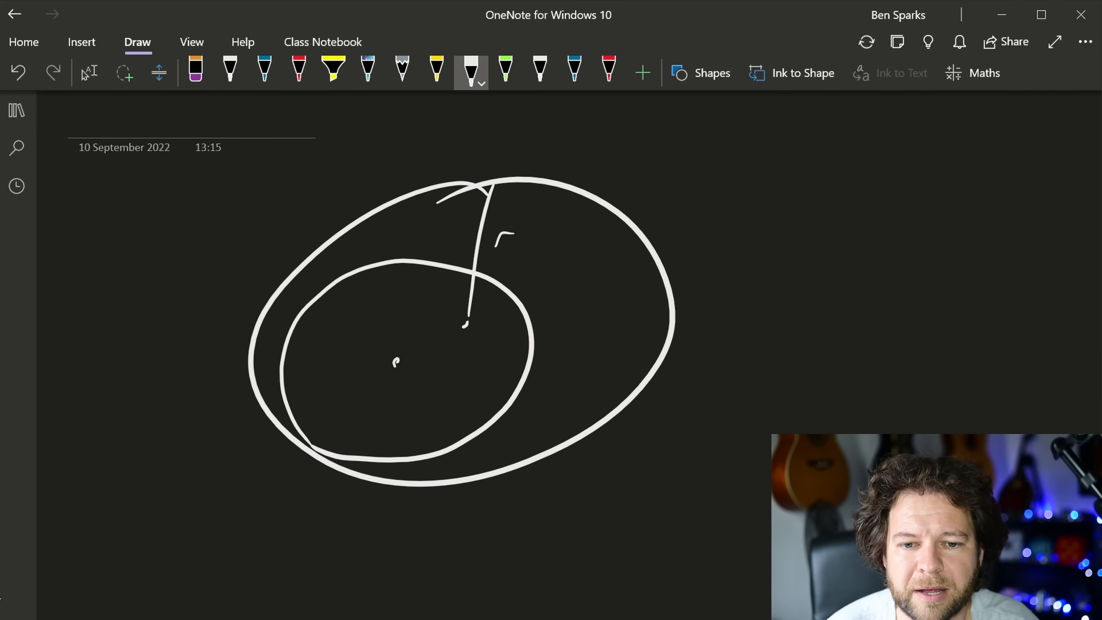
left_click_drag(341, 416, 397, 359)
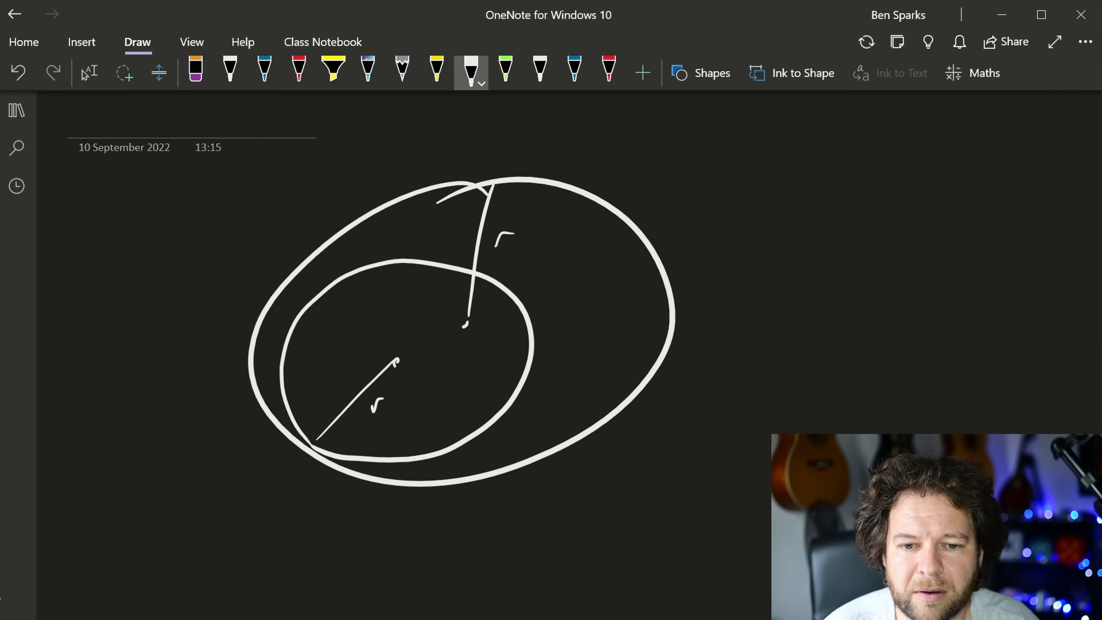
left_click_drag(374, 422, 407, 398)
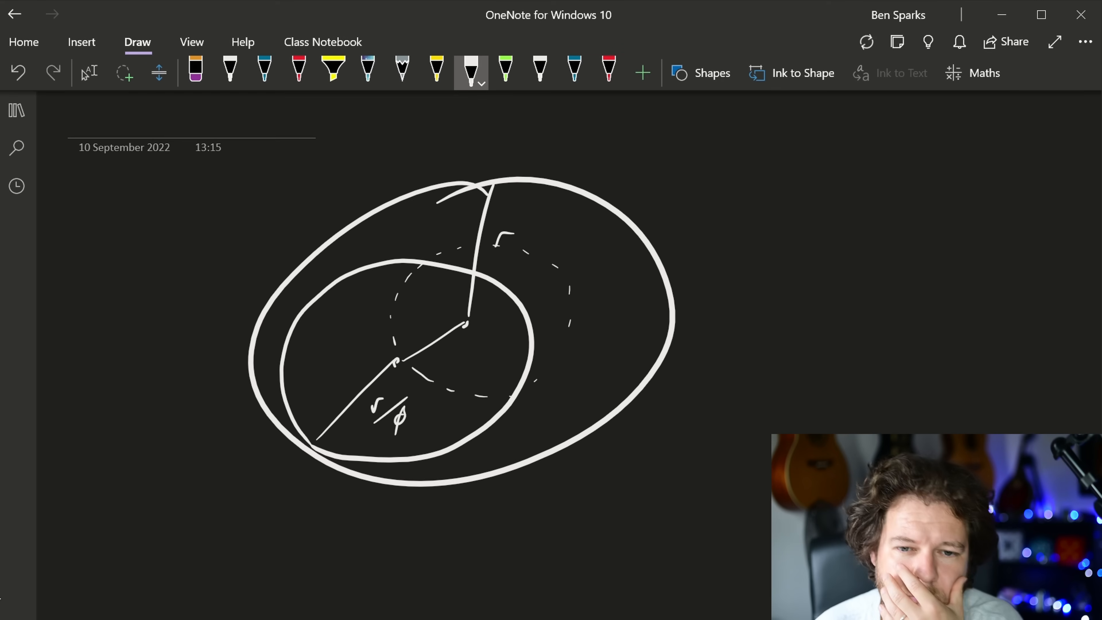
- Write r/φ + x = r beside the sketch and rearrange it to x = r(1 - 1/φ)
left_click_drag(747, 196, 763, 186)
mouse_move(727, 234)
left_mouse_down()
mouse_move(793, 218)
mouse_move(758, 296)
left_mouse_up()
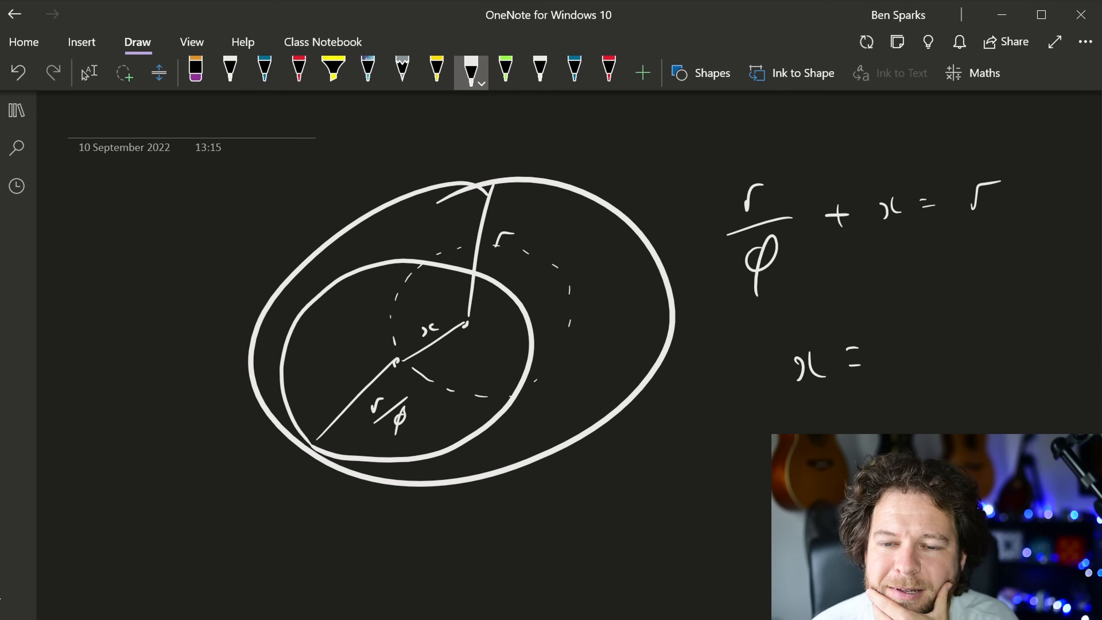
left_click_drag(903, 332, 916, 328)
left_click_drag(948, 302, 938, 355)
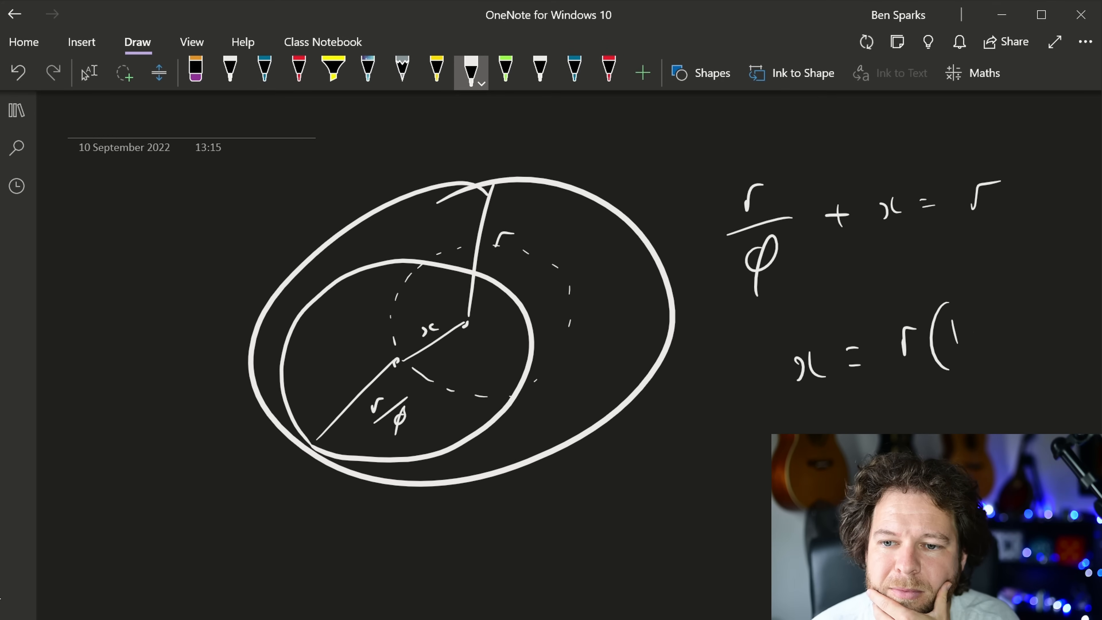
left_click_drag(1003, 341, 1018, 336)
left_click_drag(1018, 346, 1018, 382)
left_click_drag(1018, 268, 1059, 394)
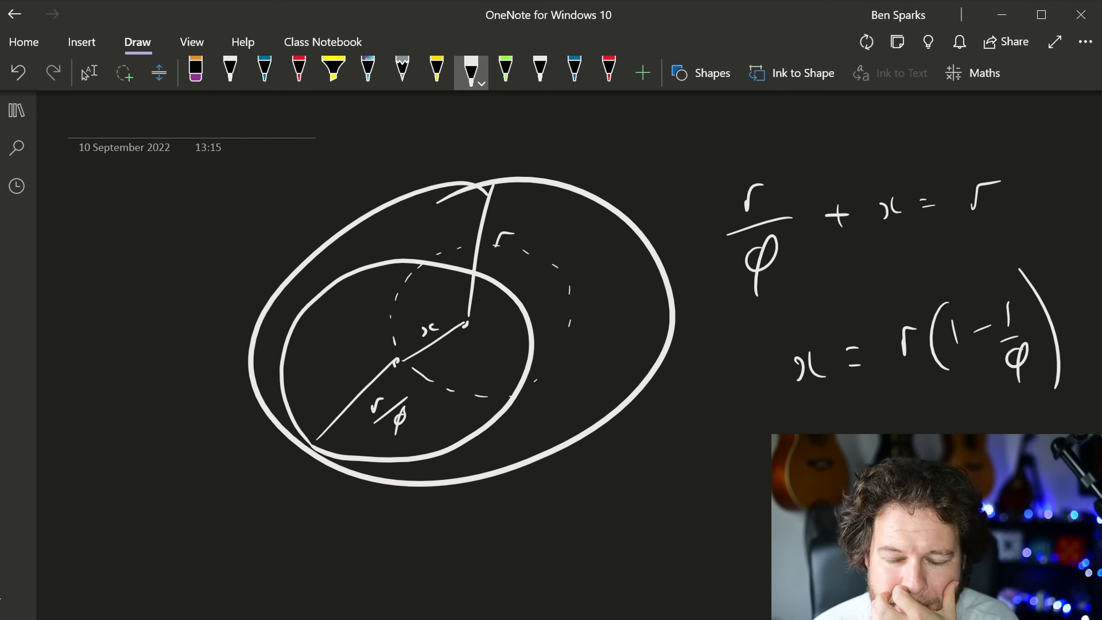
- Switch back to GeoGebra and create an inner circle centred at O with radius 1-1/DR, using the Circle command
key("alt+Tab")
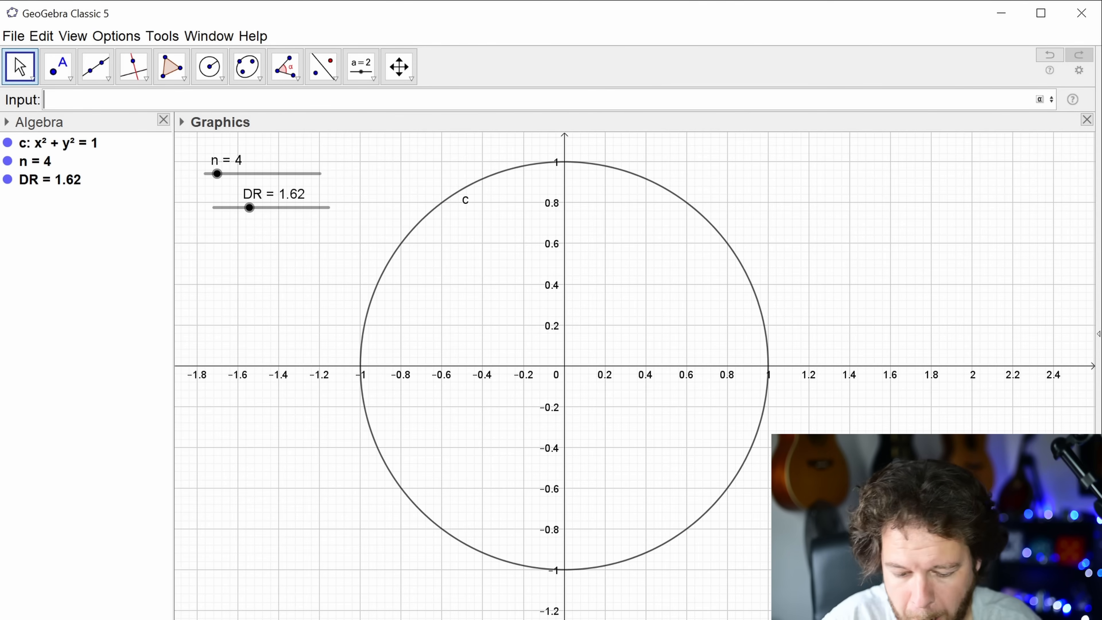
type("Cir")
key("Return")
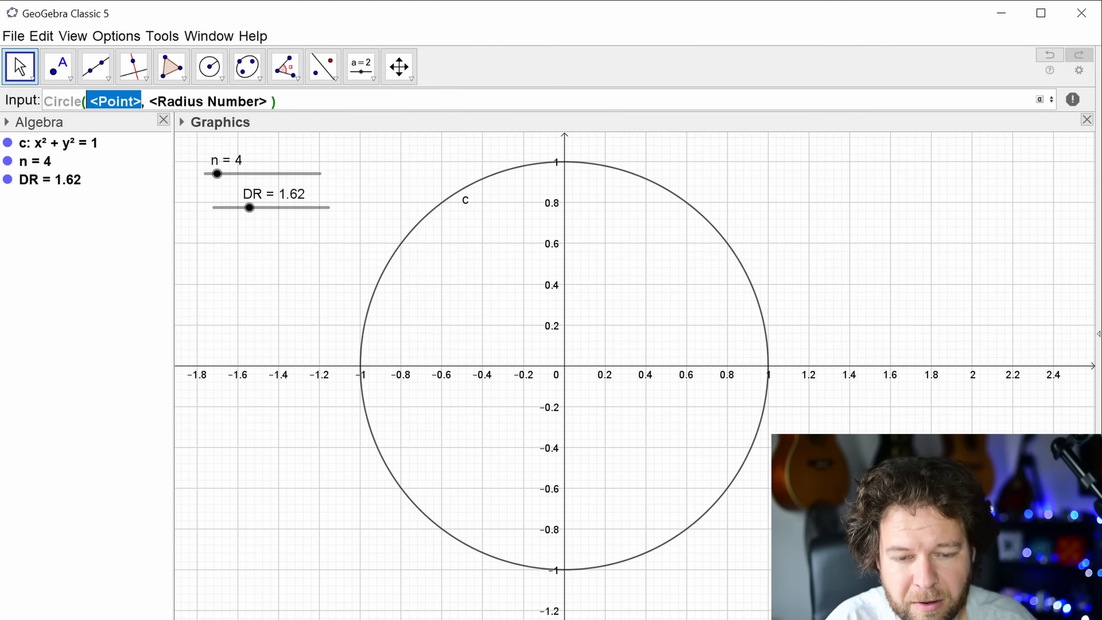
type("O")
key("Tab")
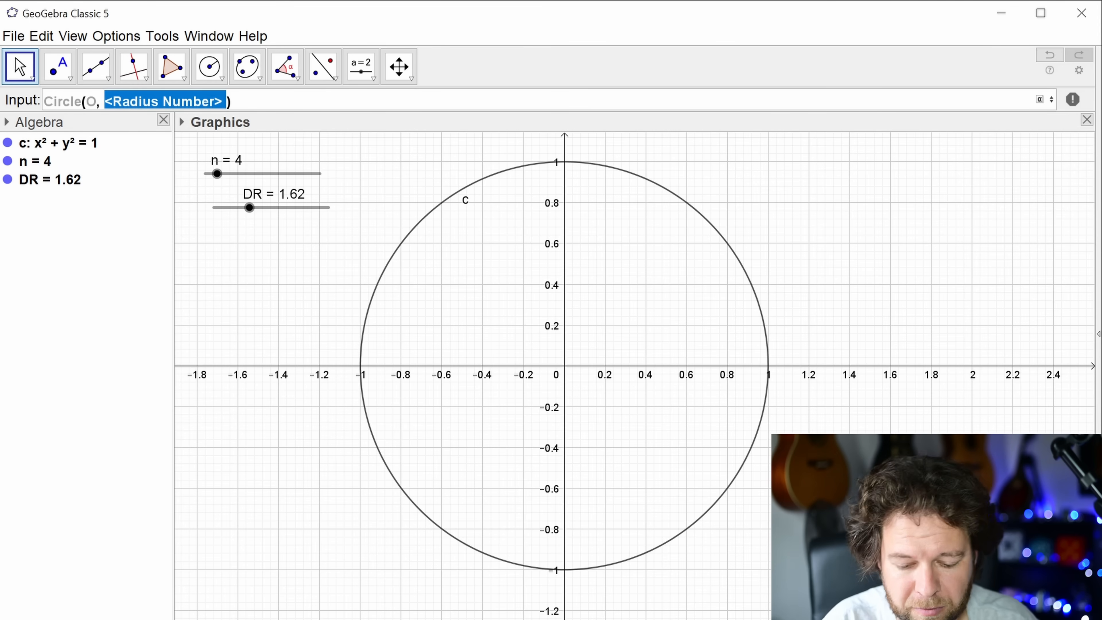
type("1-1/")
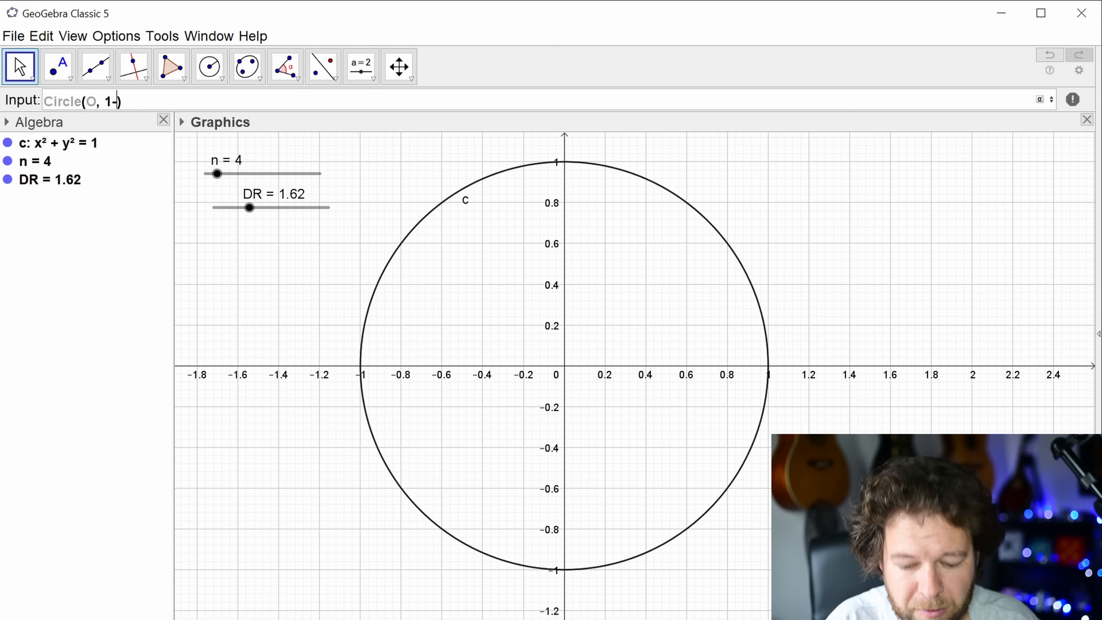
type("DR")
key("Return")
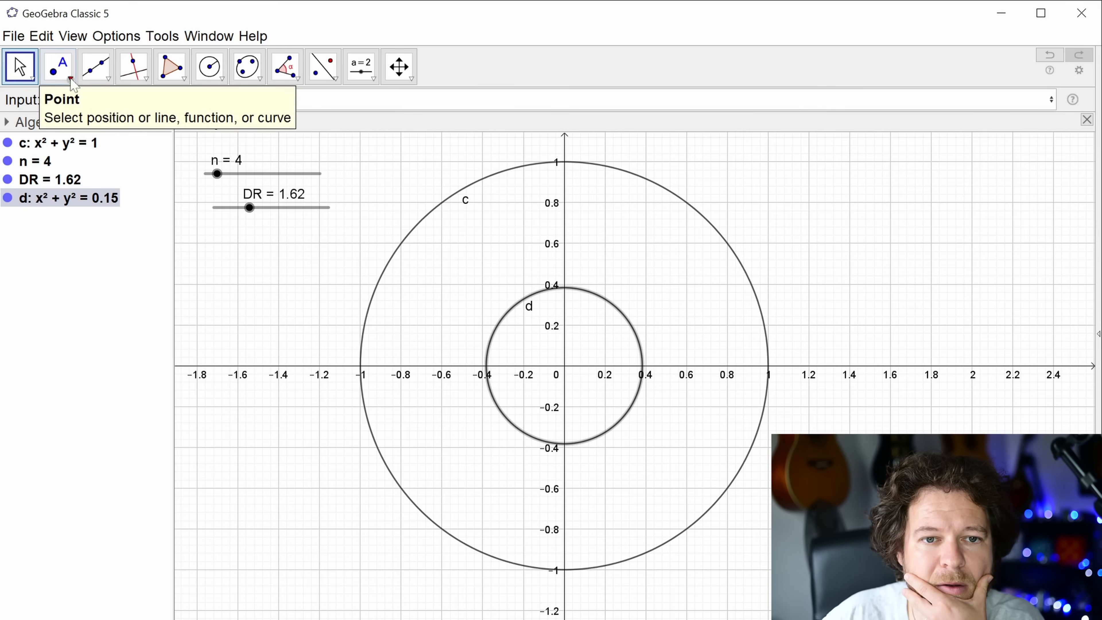
- Place a point on the lower-left part of the inner circle at about (-0.27, -0.27)
left_click(58, 66)
left_click(510, 421)
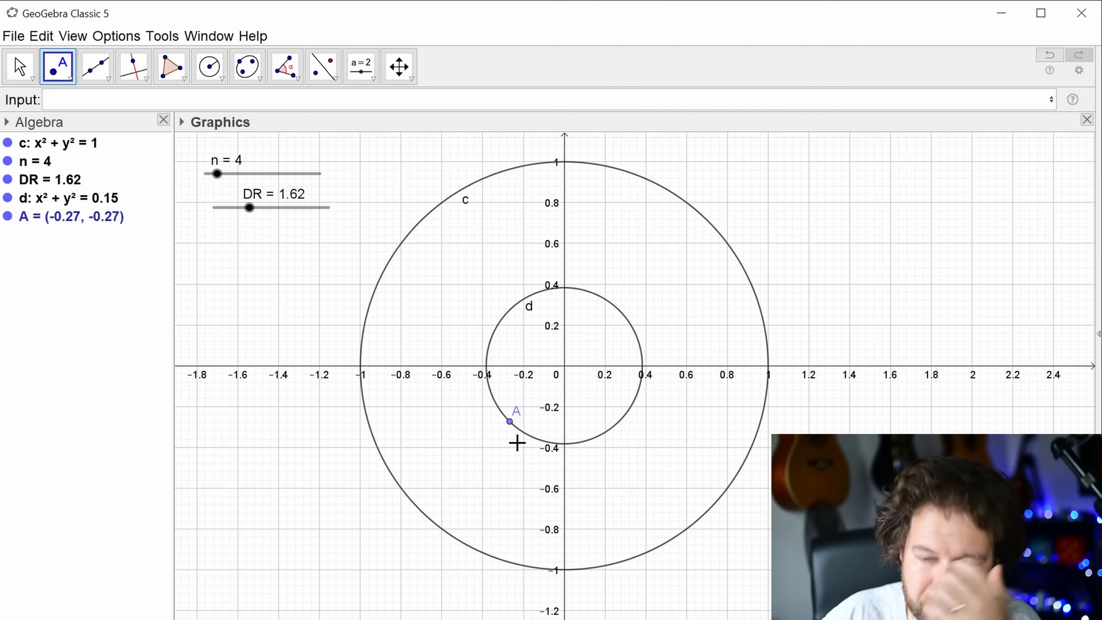
- Draw a circle centred at point A with radius 1/DR and move A along circle d to about (-0.35, -0.15)
left_click(210, 66)
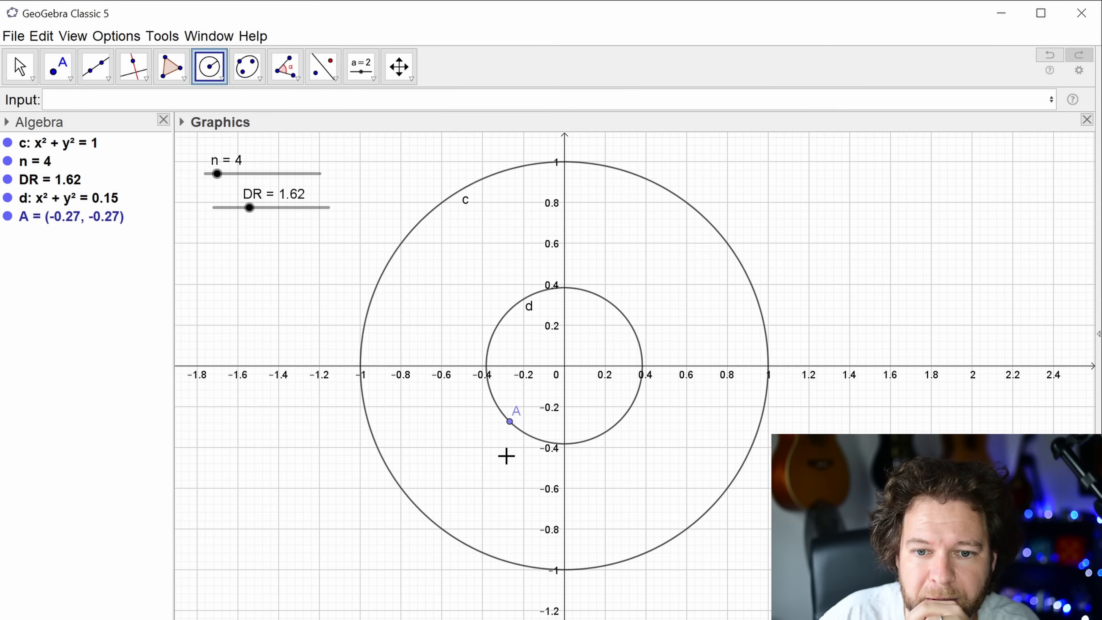
left_click(510, 421)
type("1/DR")
key("Return")
key("Escape")
left_click_drag(510, 420, 493, 397)
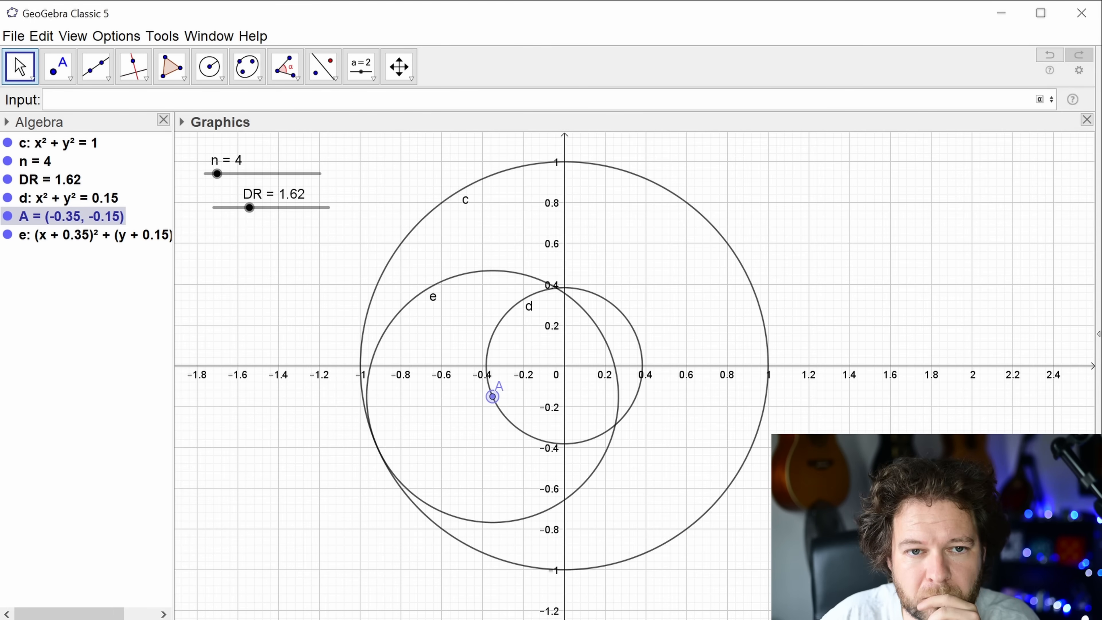
- Create a circle centred at point A with radius radius(e)(1-1/DR), using the Circle command
type("circle")
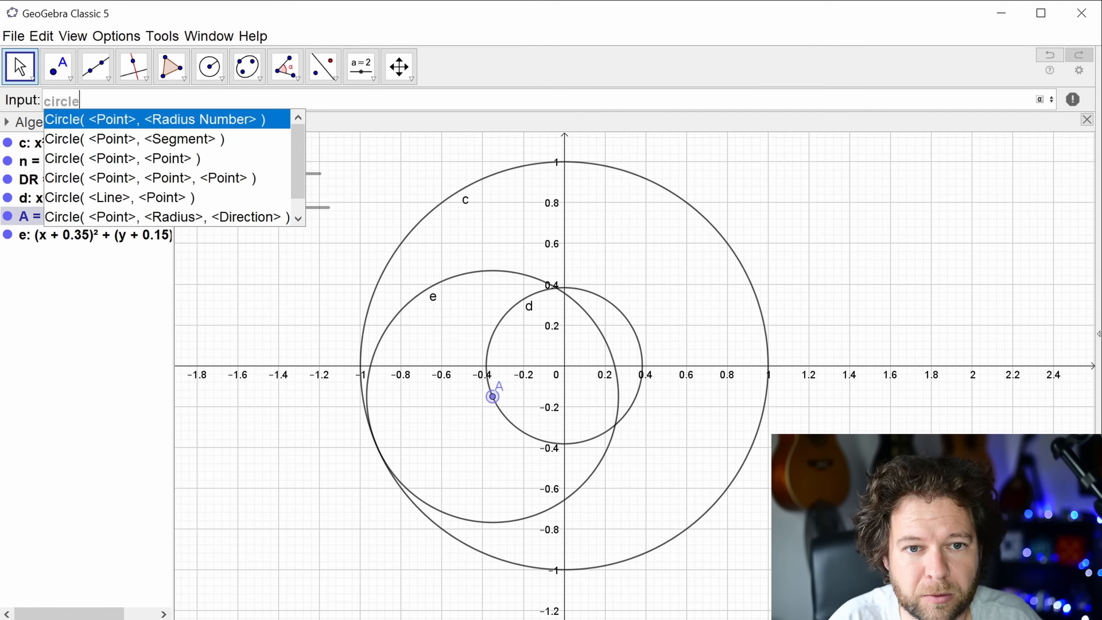
key("Return")
type("A")
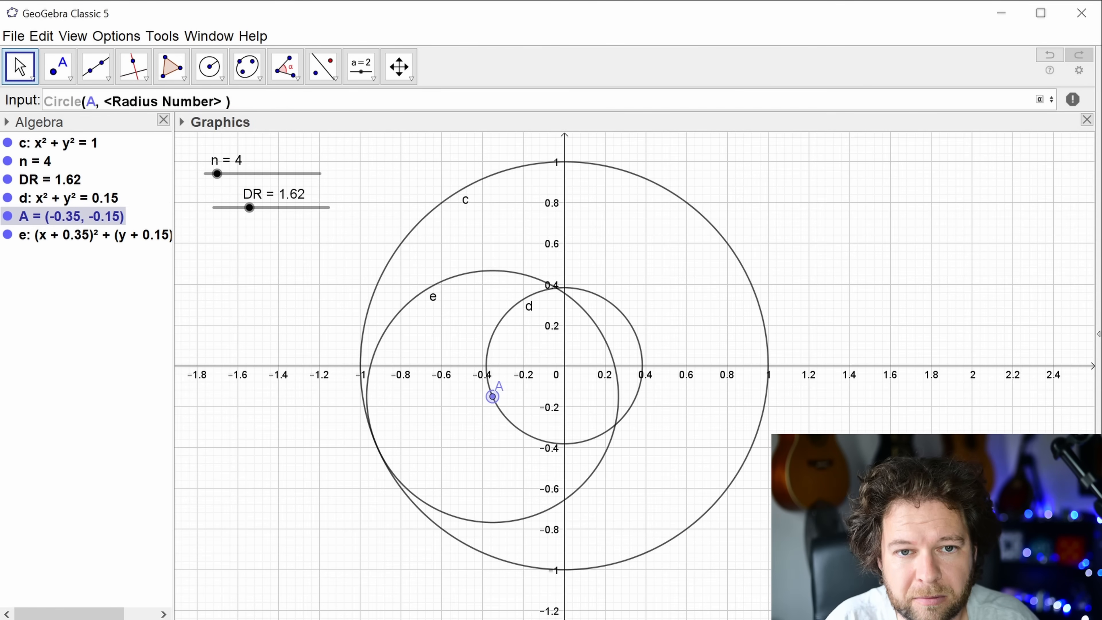
key("Tab")
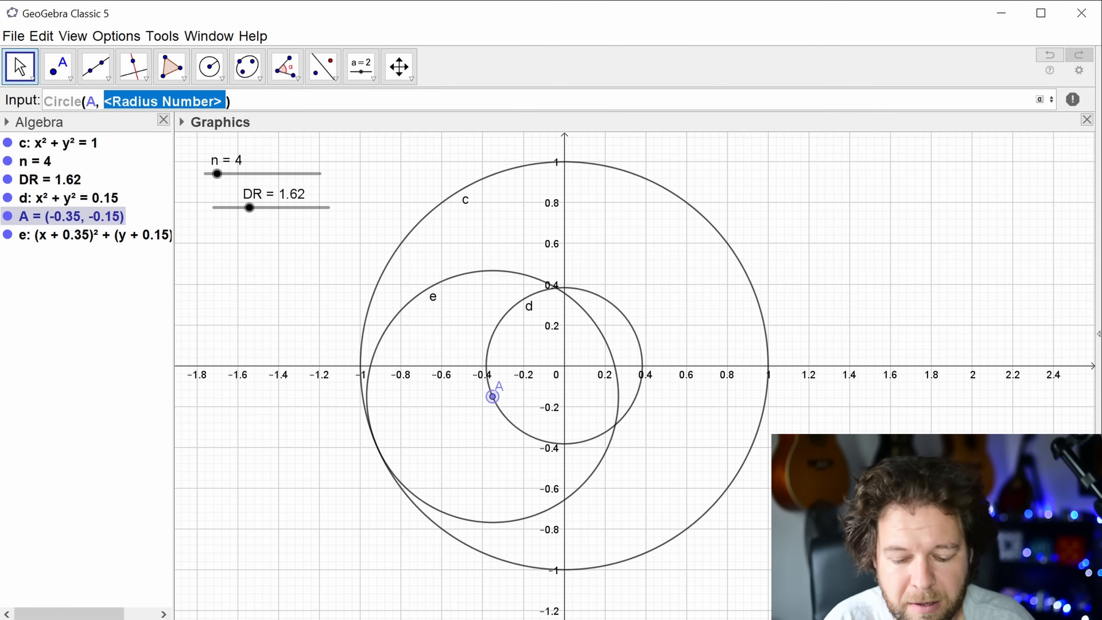
type("1-")
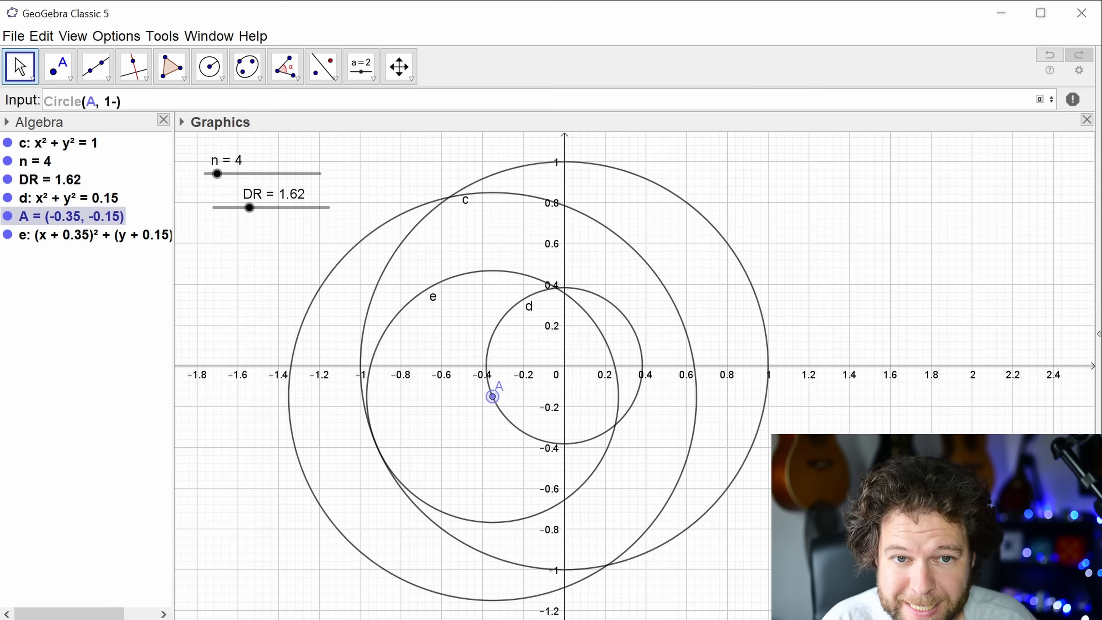
key("BackSpace")
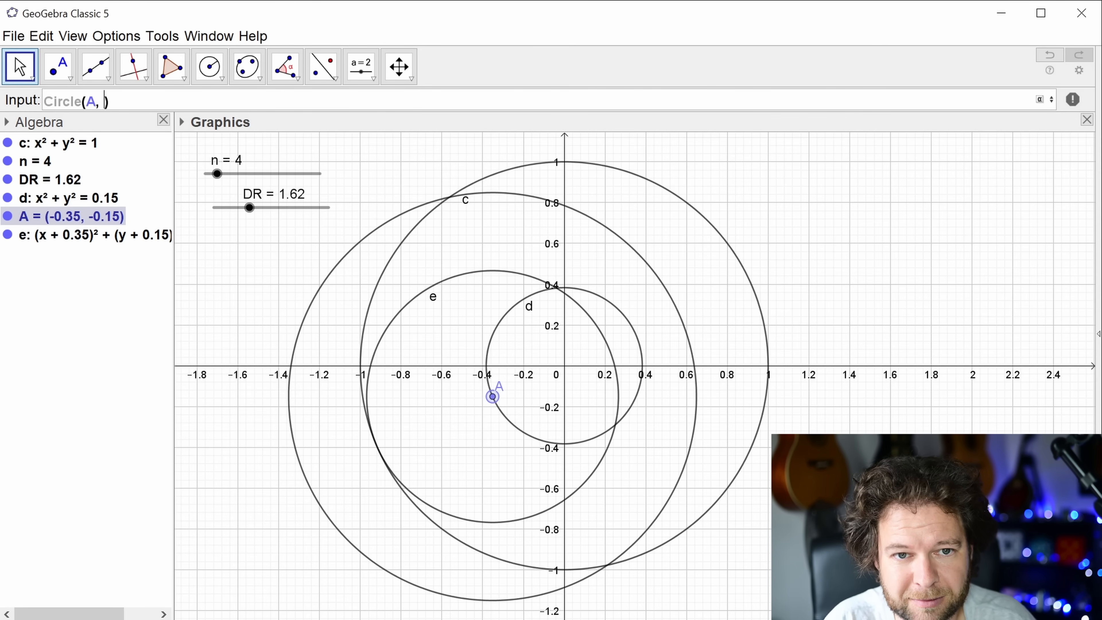
type("radius(")
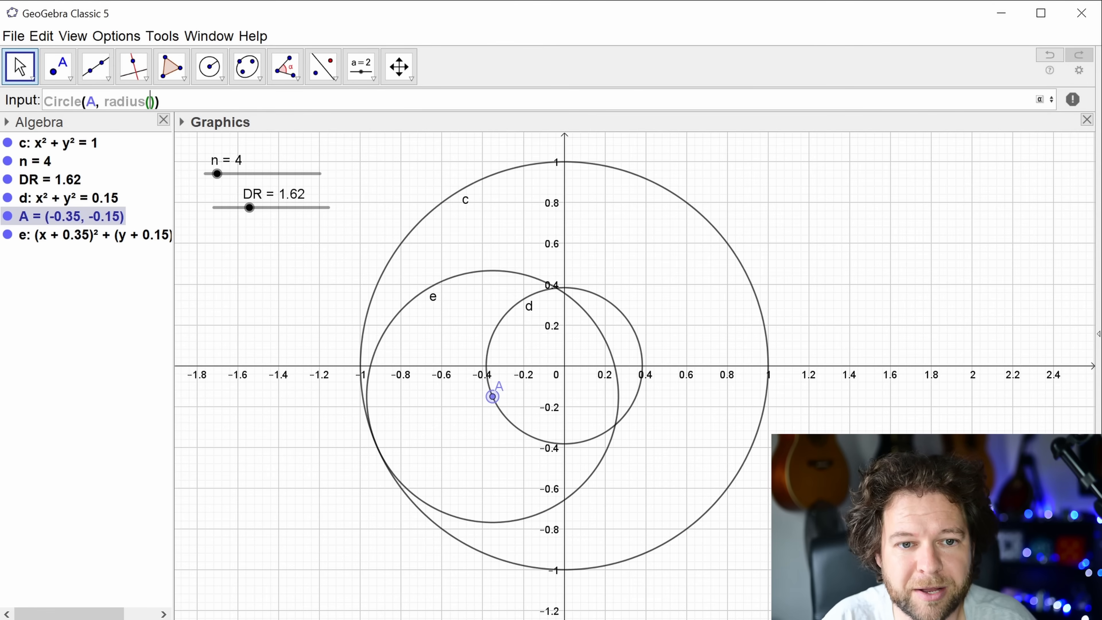
type("e")
type("(1-1/DR)")
key("Return")
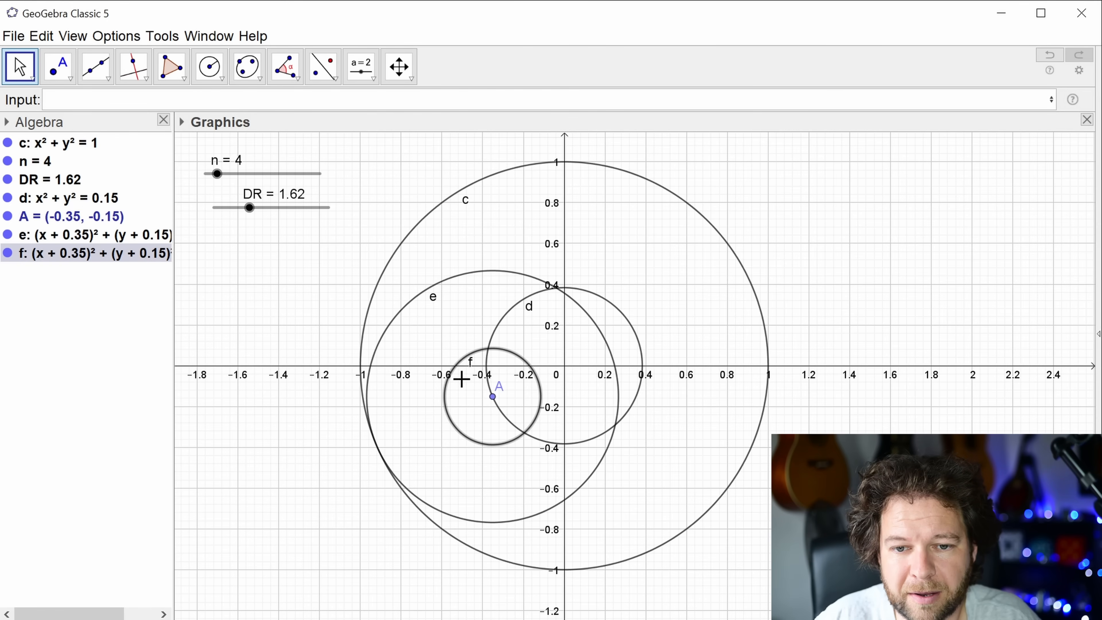
mouse_move(493, 396)
left_mouse_down()
mouse_move(598, 295)
mouse_move(551, 419)
mouse_move(489, 367)
mouse_move(493, 396)
left_mouse_up()
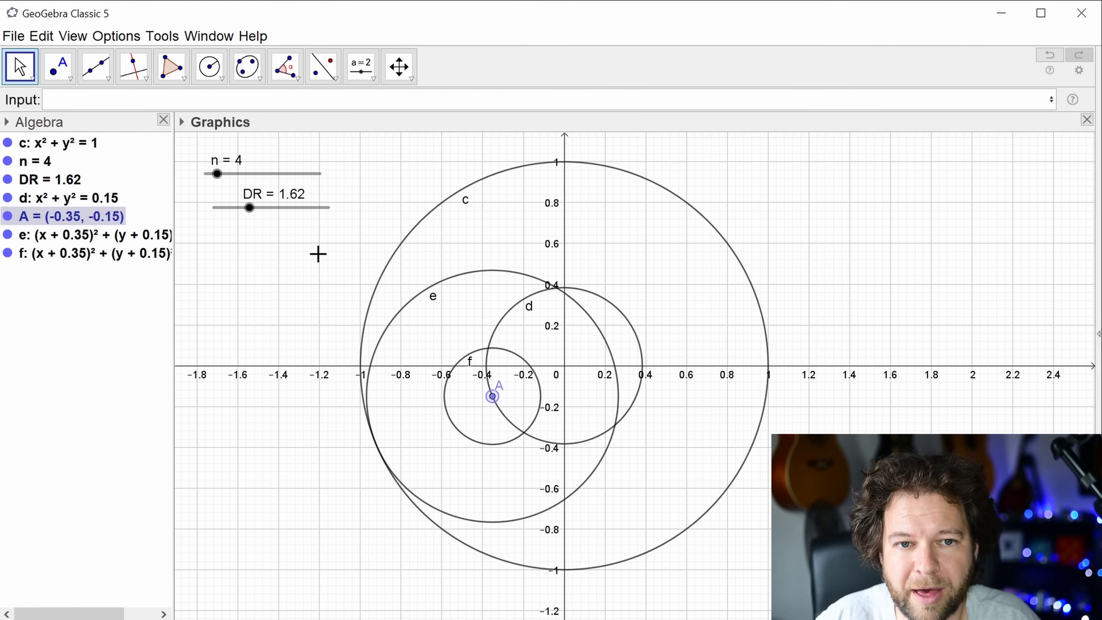
- Place a point on the lower-left part of circle f at about (-0.57, -0.25)
left_click(58, 67)
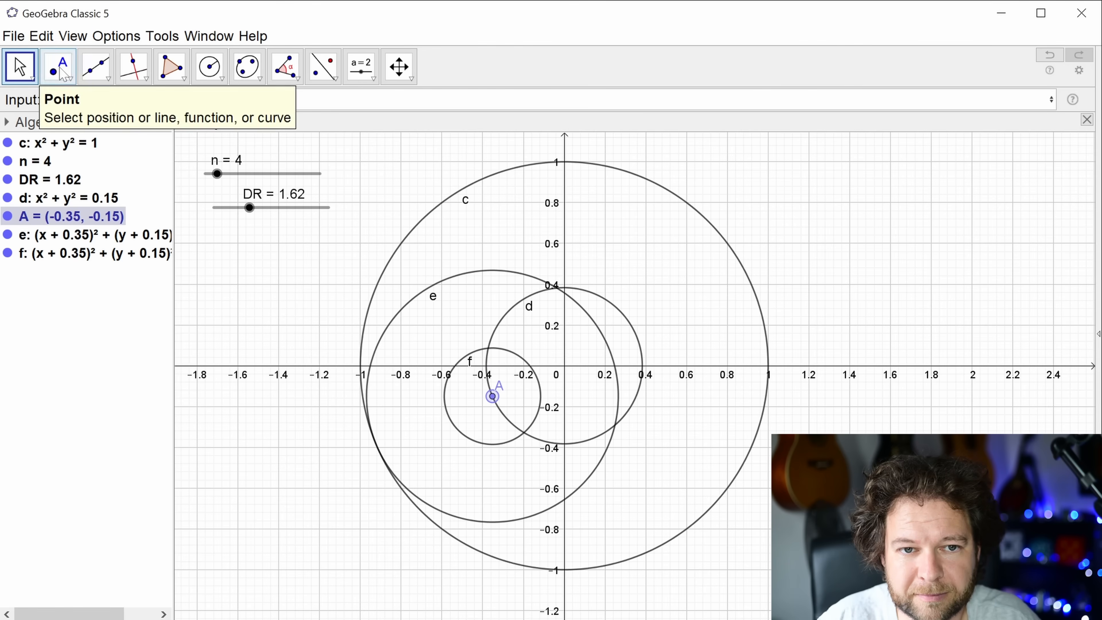
left_click(449, 417)
key("Escape")
- Draw a circle centred at point B with radius radius(e)/DR
left_click(210, 66)
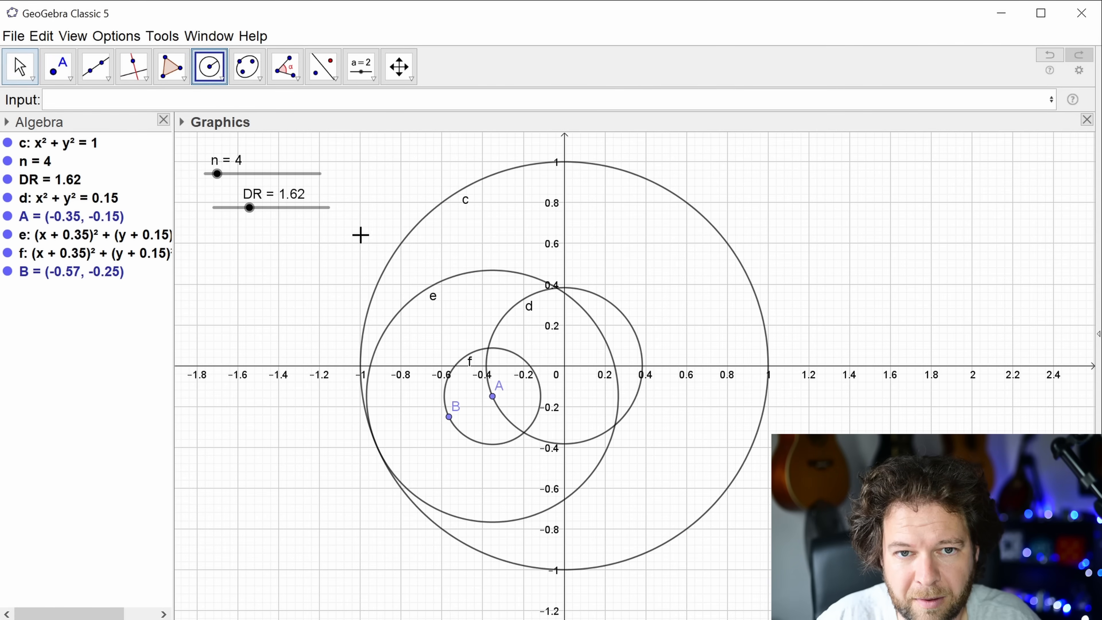
left_click(449, 417)
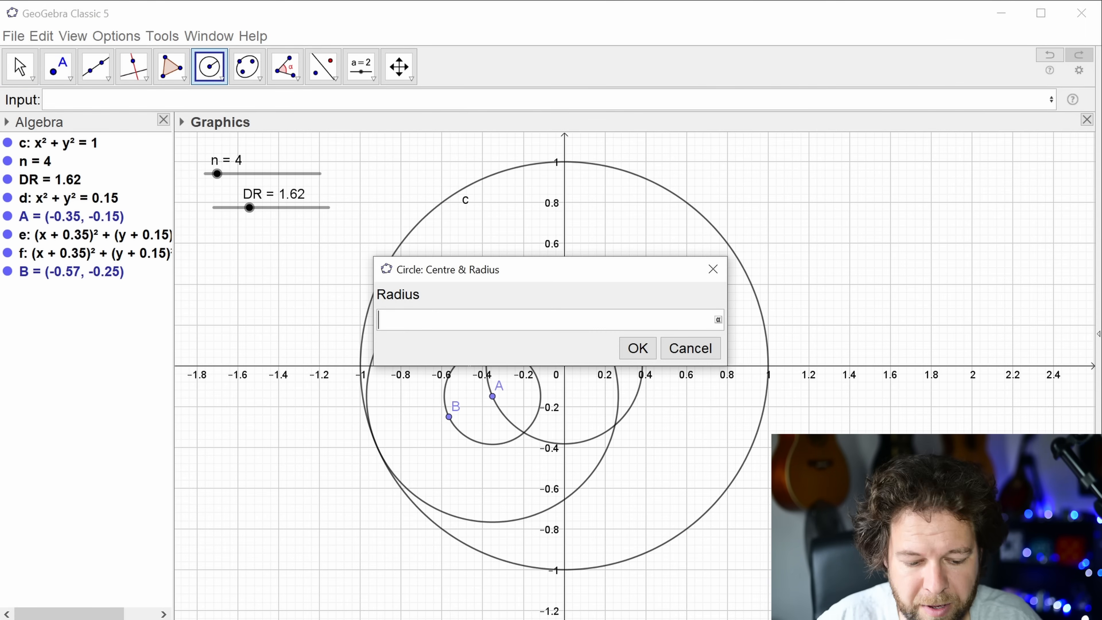
type("radisu")
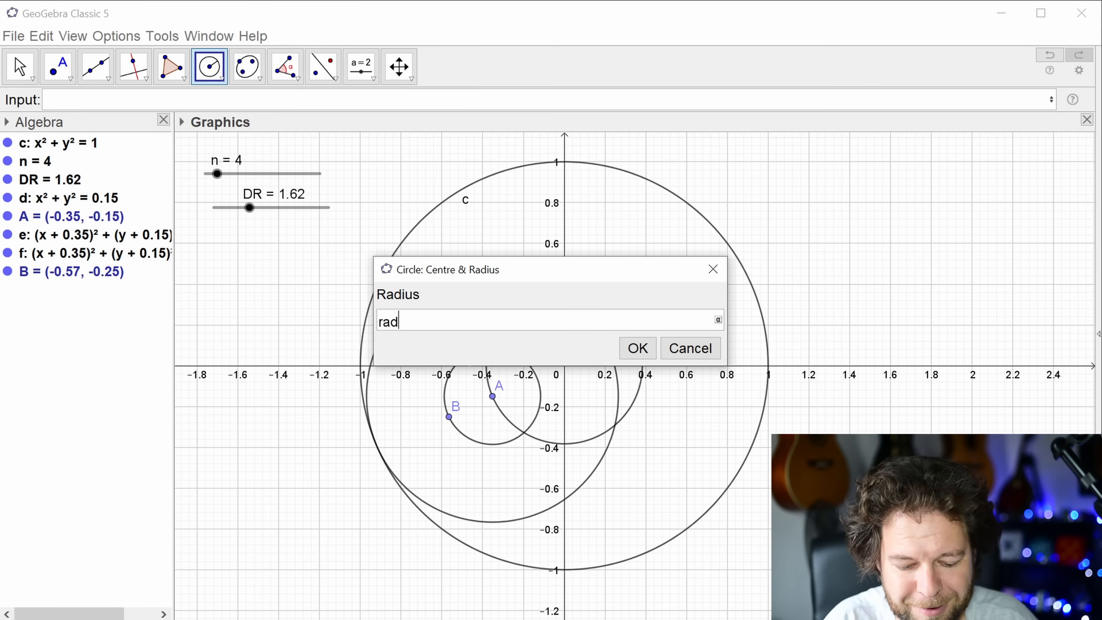
key("BackSpace")
key("BackSpace")
type("us(e")
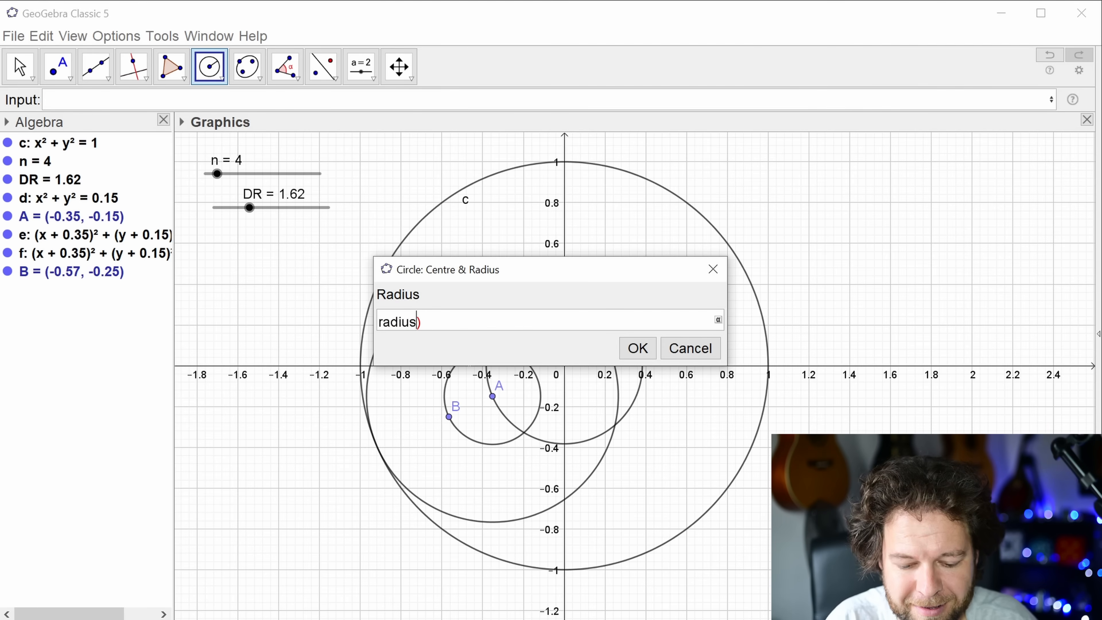
type("/DR")
key("Return")
key("Escape")
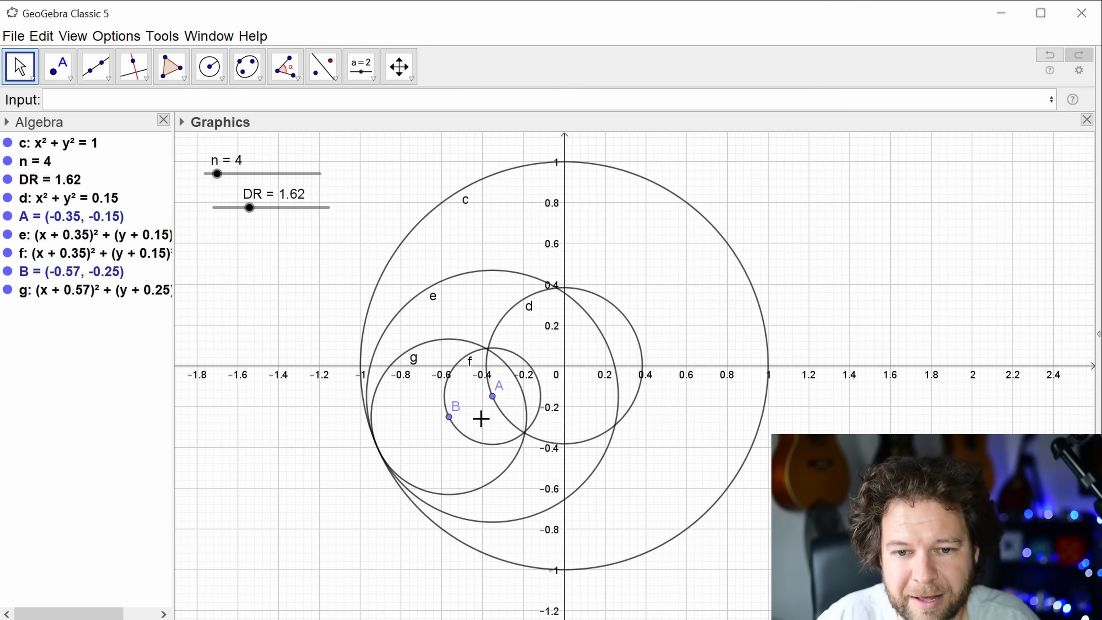
- Test the nested circles by setting DR to 2.05 and moving A to about (0.13, 0.49) and B to about (0.06, 0.73)
left_click(449, 418)
left_click_drag(449, 417, 471, 392)
left_click_drag(477, 355, 441, 458)
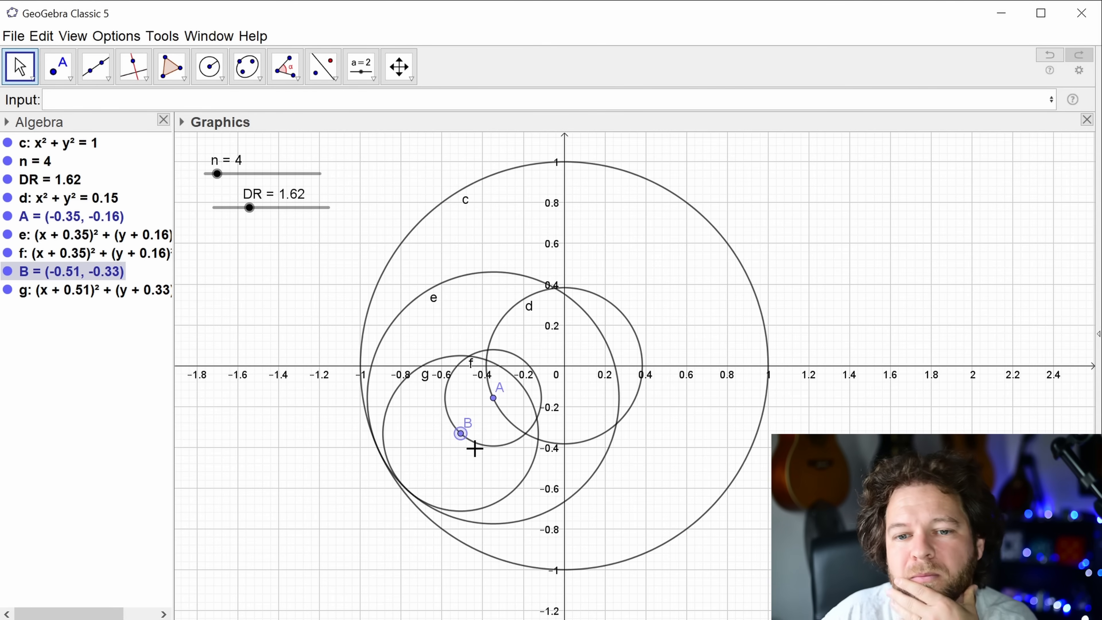
left_click_drag(251, 211, 274, 210)
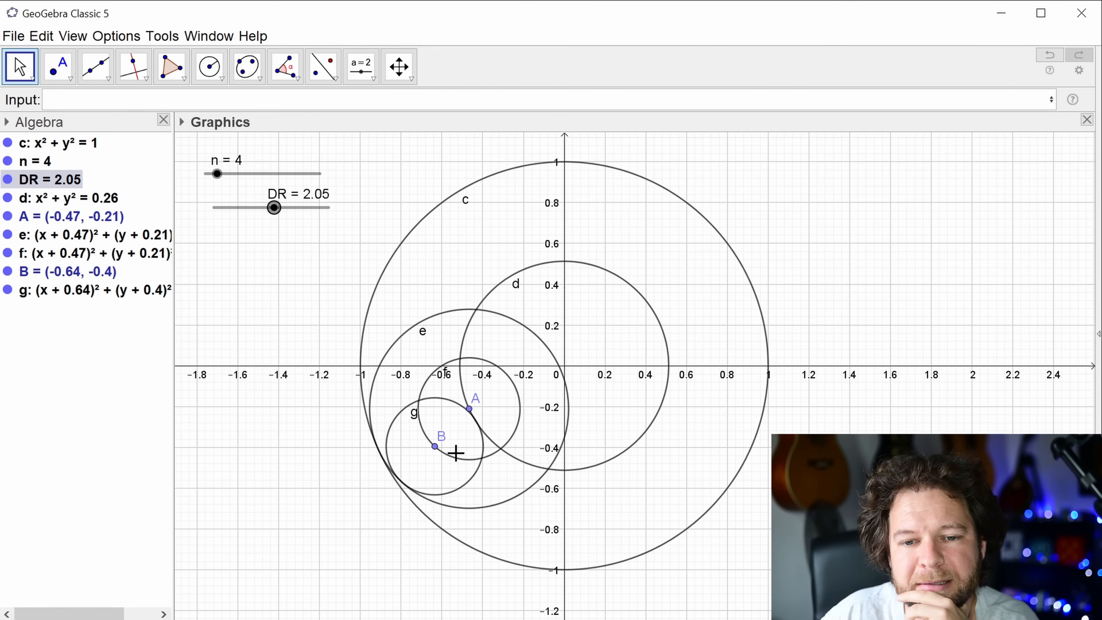
left_click(434, 446)
left_click_drag(435, 446, 590, 295)
left_click_drag(542, 256, 577, 216)
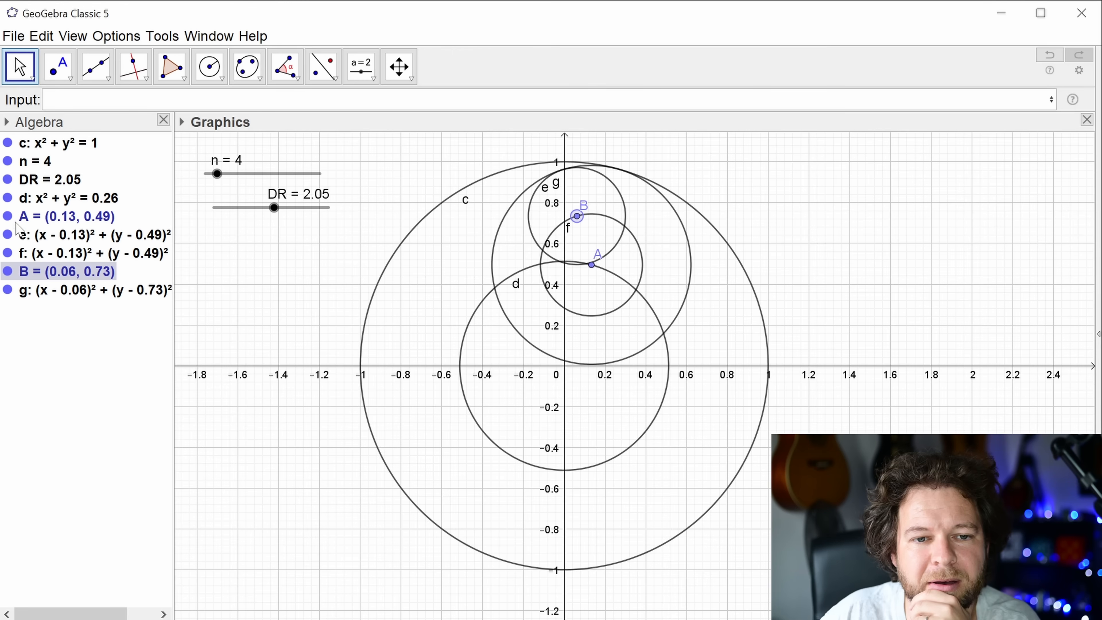
- Hide the helper circles d and f, keeping point A and circle e shown
left_click(8, 216)
left_click(7, 216)
left_click(8, 235)
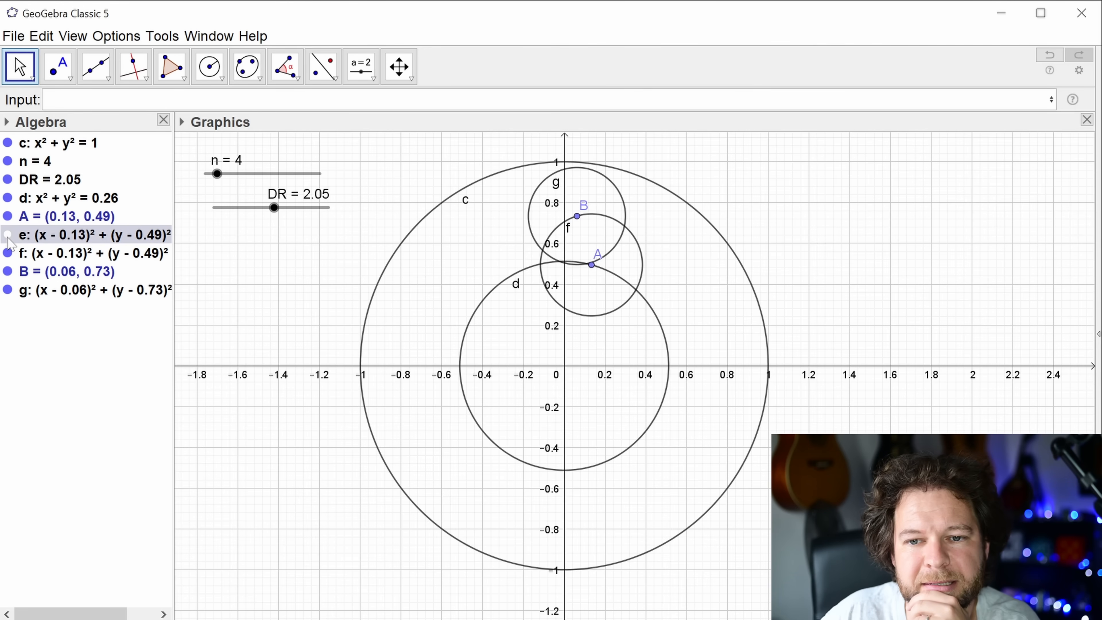
left_click(8, 235)
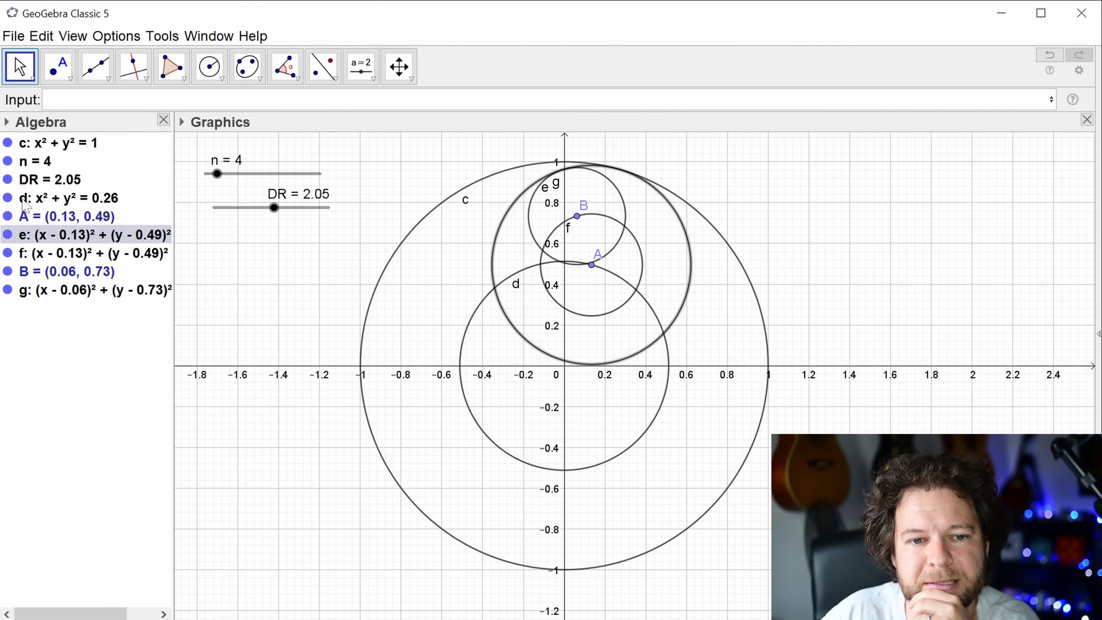
left_click(10, 198)
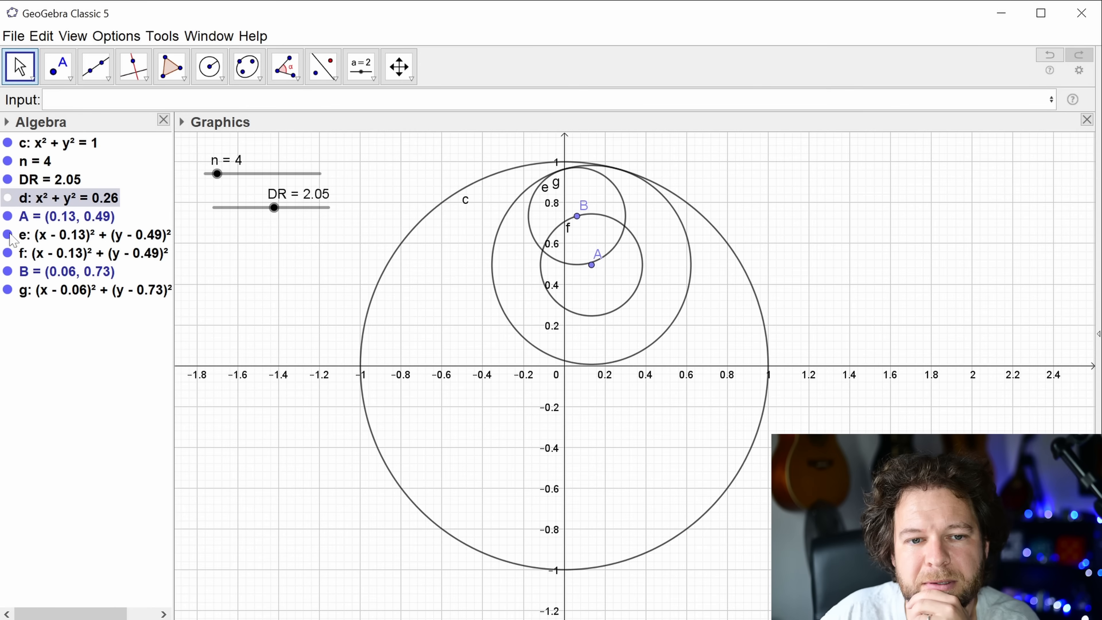
left_click(8, 253)
- Move points B and A along their hidden circles and set DR to 1.52, with A at about (0.34, -0.06)
left_click_drag(582, 219, 633, 230)
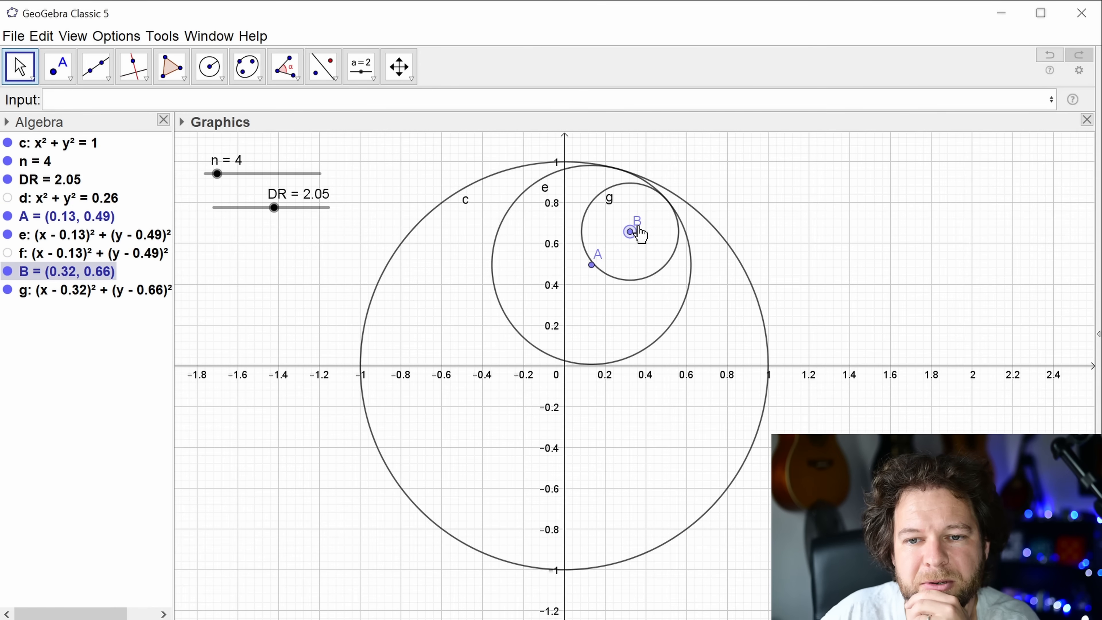
left_click_drag(595, 266, 677, 393)
left_click_drag(280, 209, 244, 228)
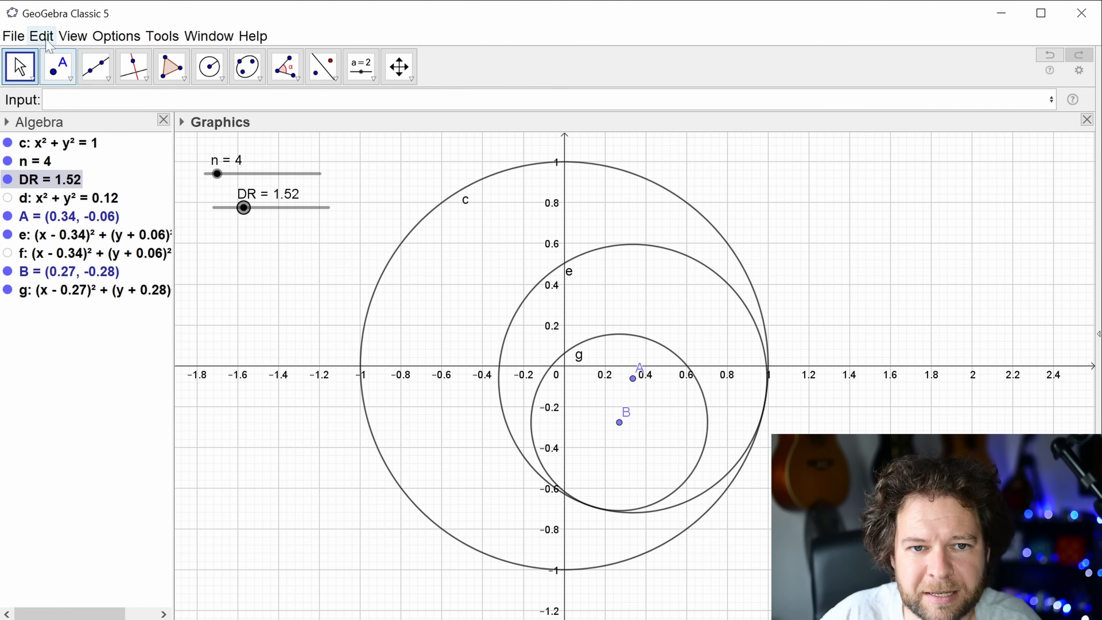
- Show the Spreadsheet view and widen it to about columns A to F
left_click(73, 36)
left_click(124, 75)
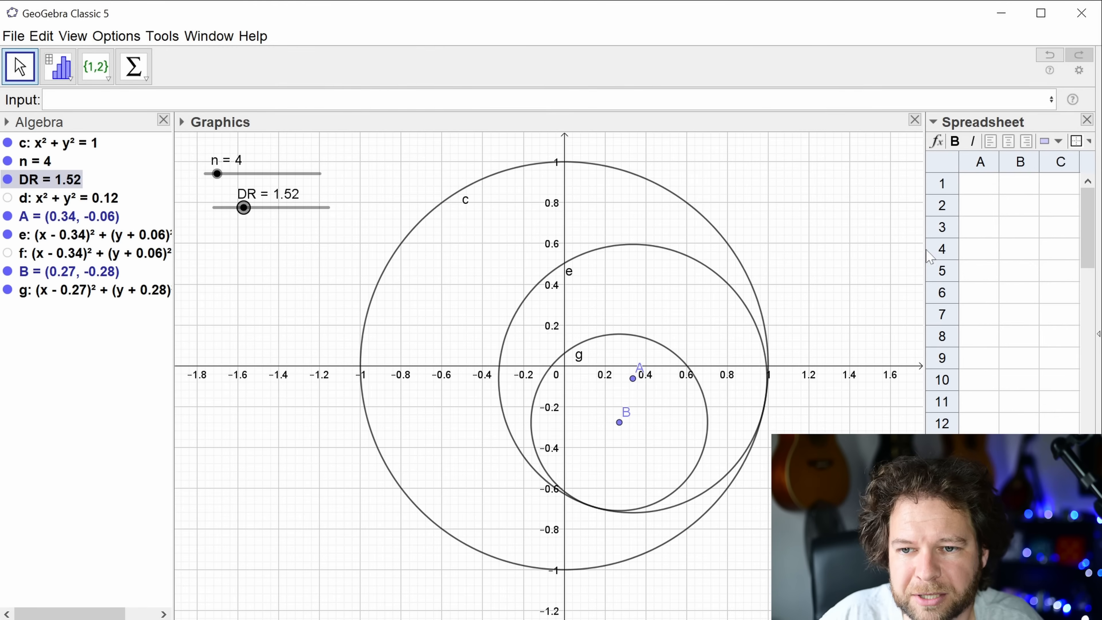
left_click_drag(924, 249, 790, 248)
- Enter circle c in spreadsheet cell A1
left_click(843, 191)
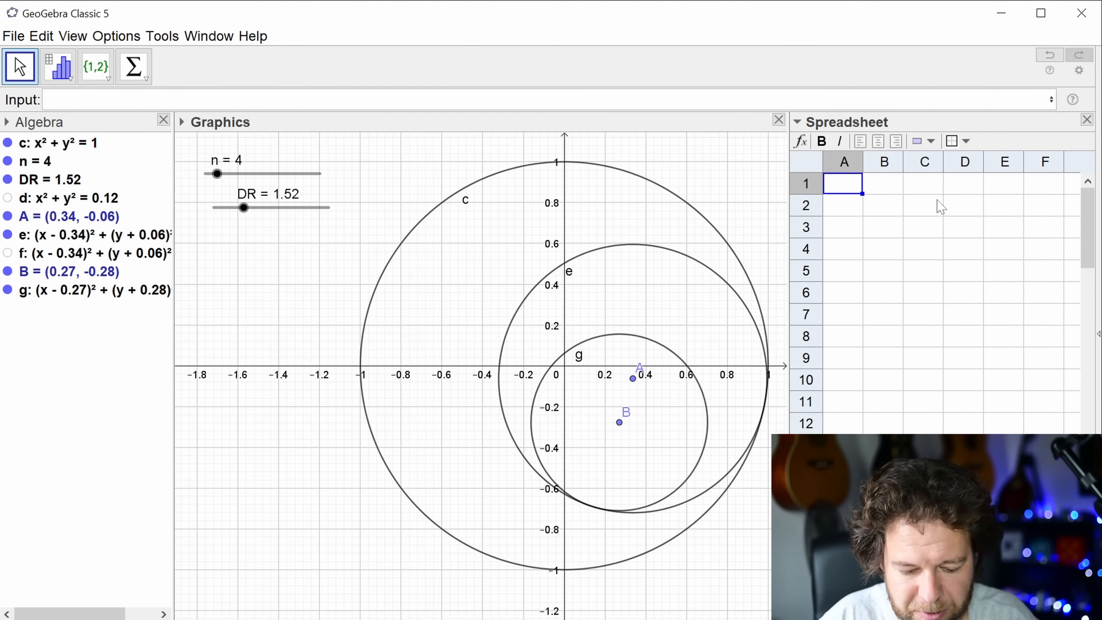
type("c")
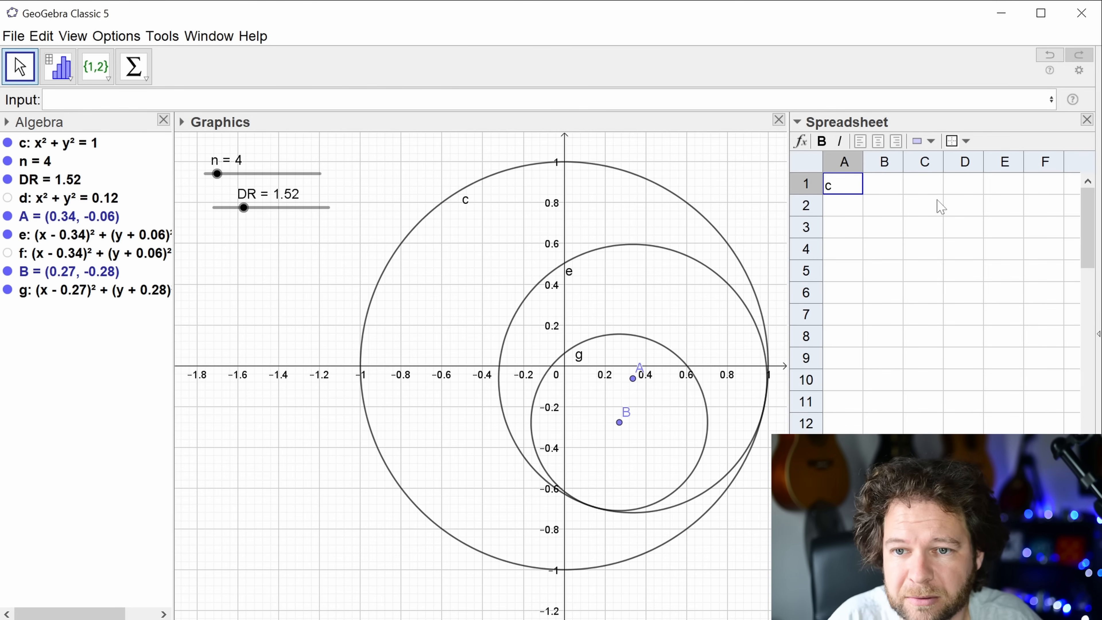
key("Return")
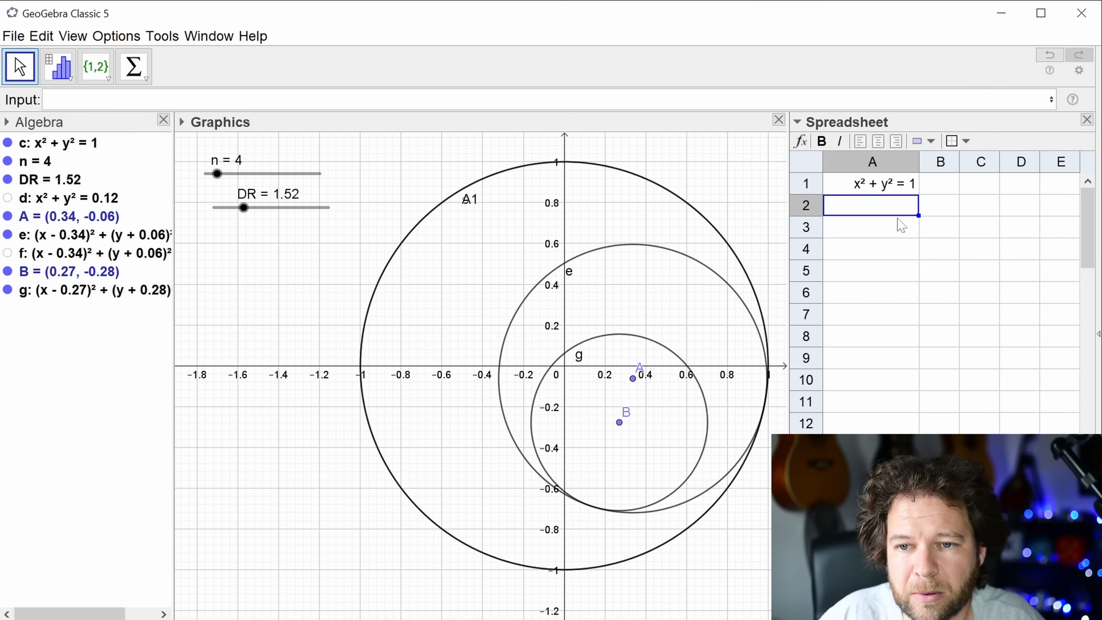
left_click(867, 249)
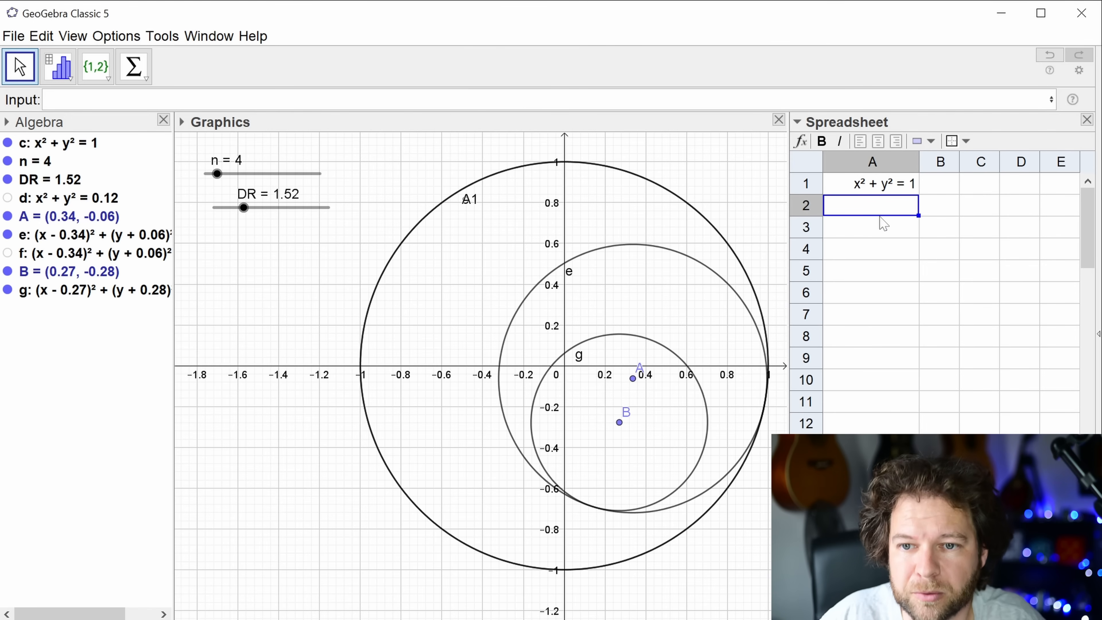
left_click(939, 187)
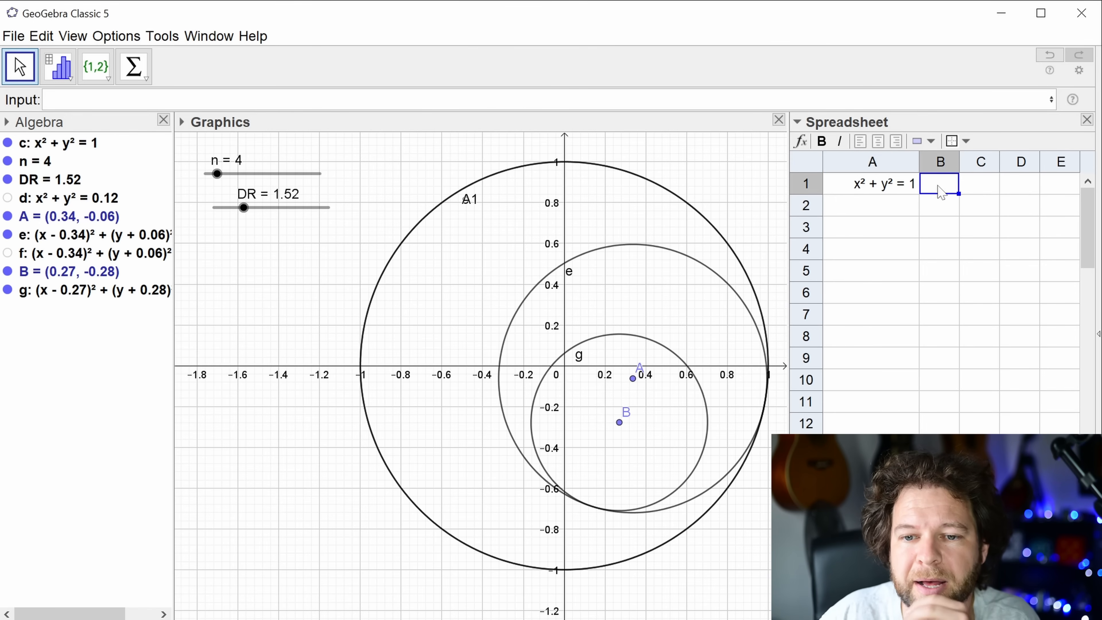
double_click(107, 200)
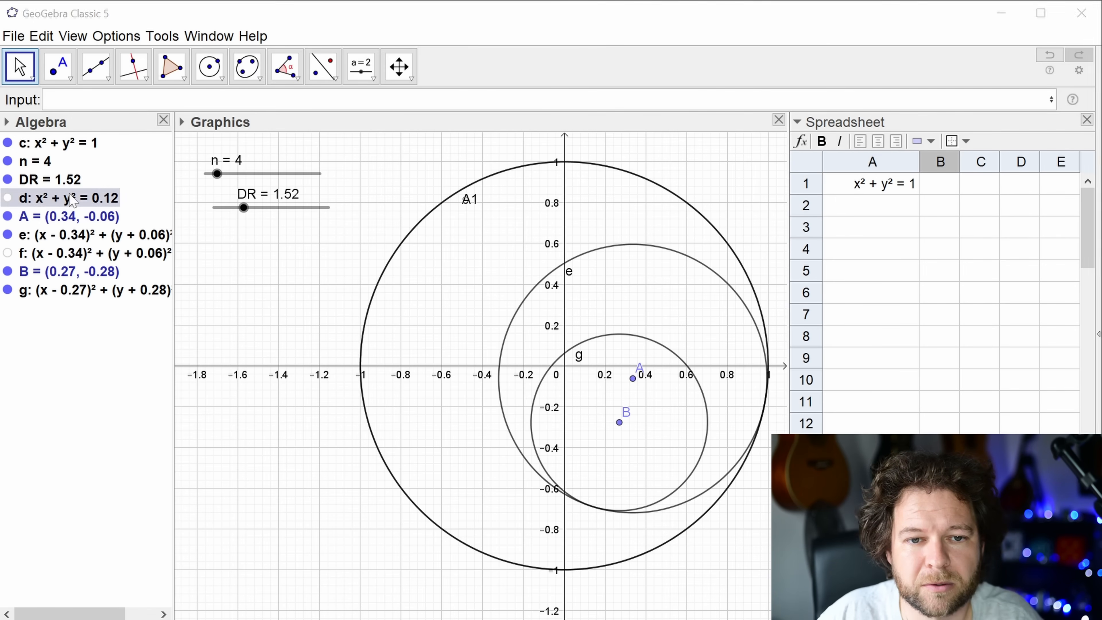
key("Return")
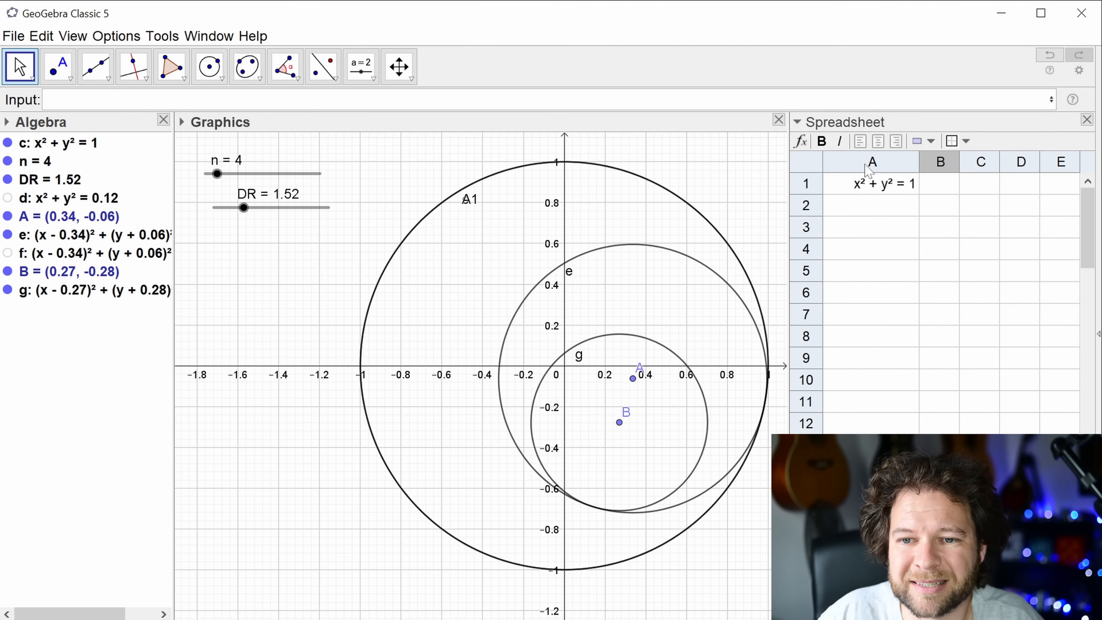
left_click(870, 164)
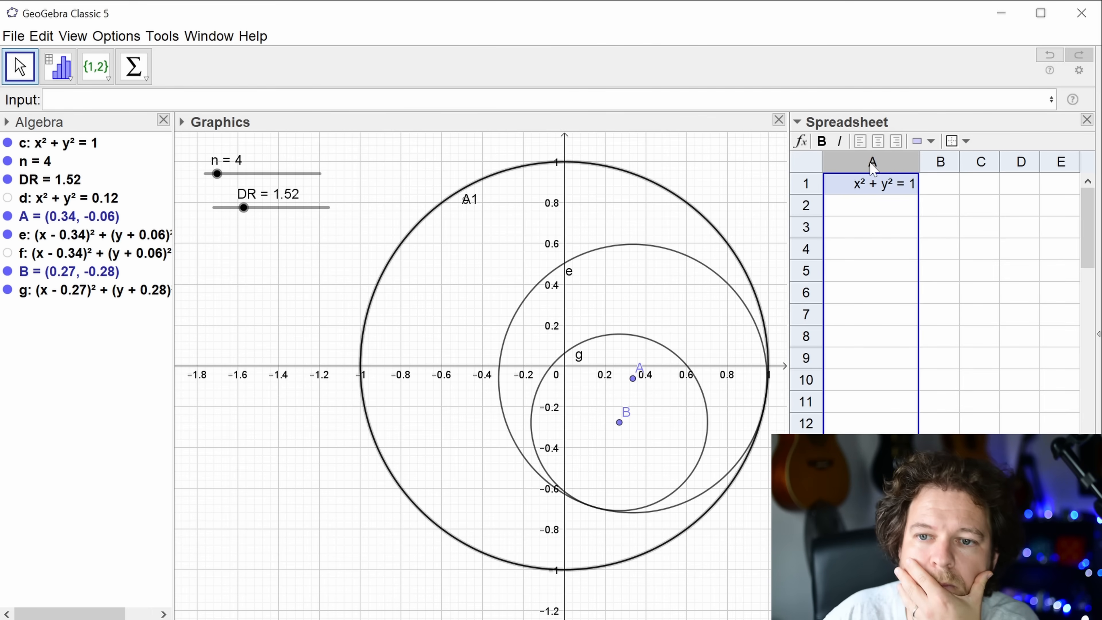
right_click(872, 167)
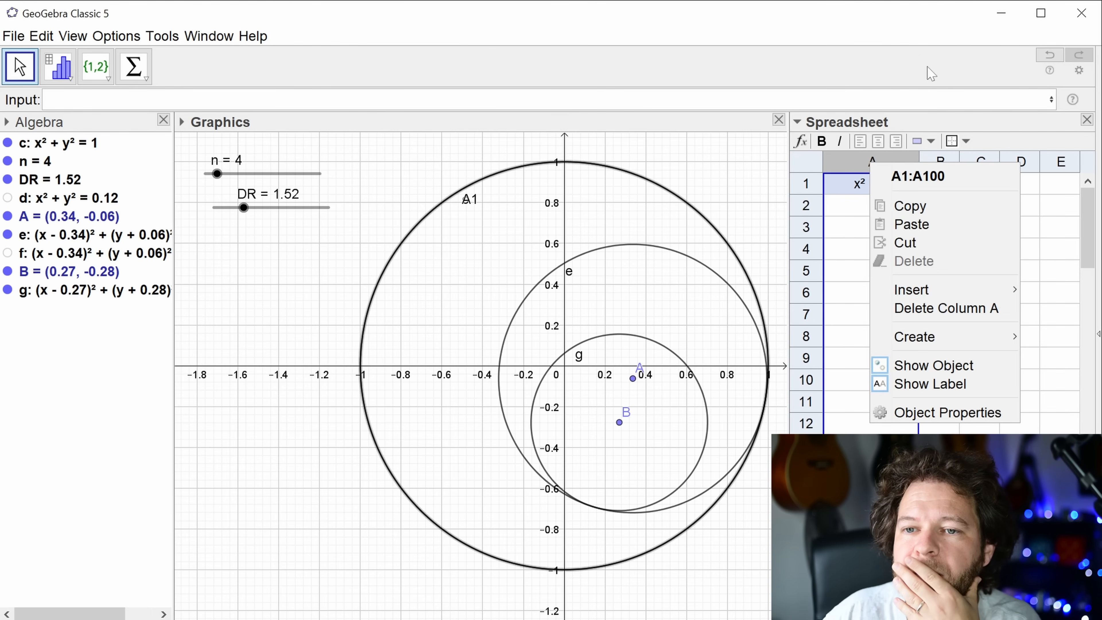
key("Escape")
- Enter the centre point (0,0) in cell B1
left_click(945, 185)
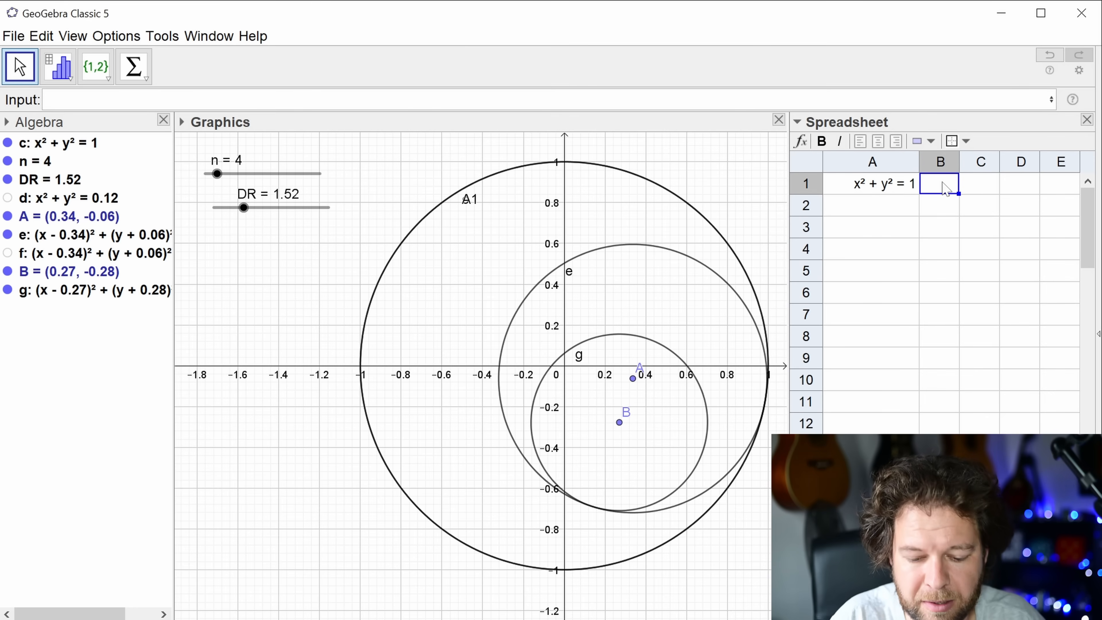
type("(0,0)")
key("Return")
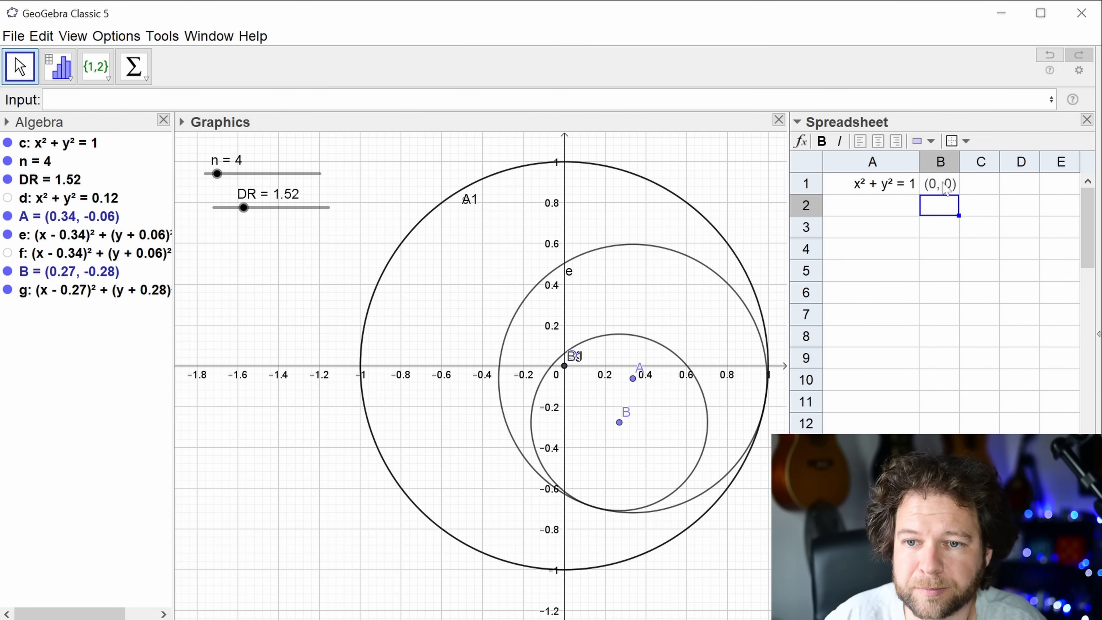
- Enter the radius of the circle in A1 into spreadsheet cell C1 with radius(A1)
left_click(982, 187)
type("radius")
type("(")
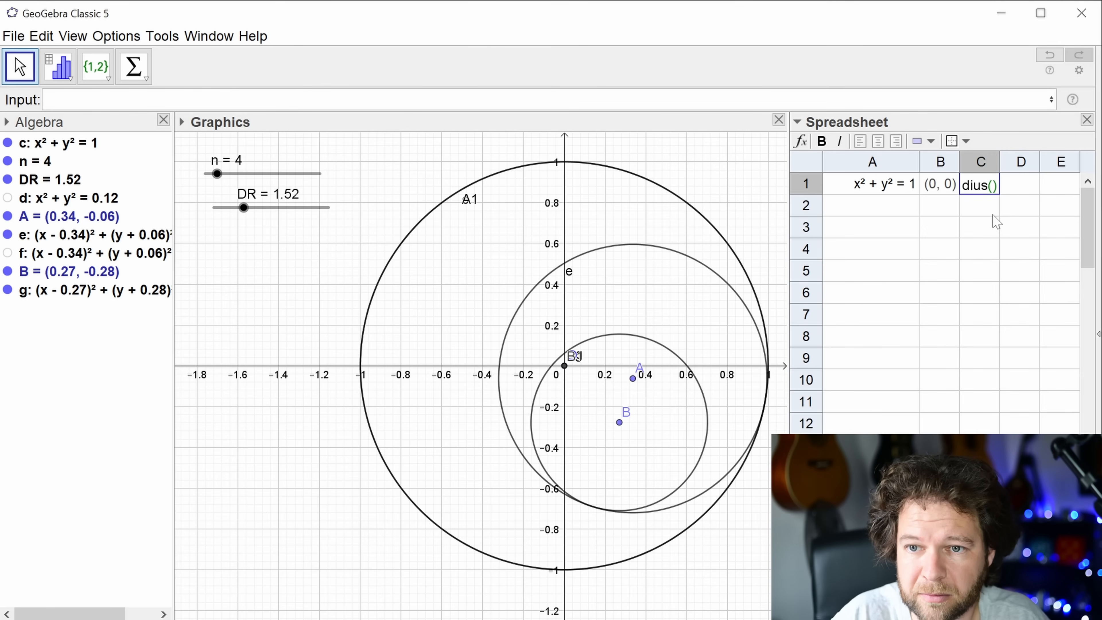
type("A1")
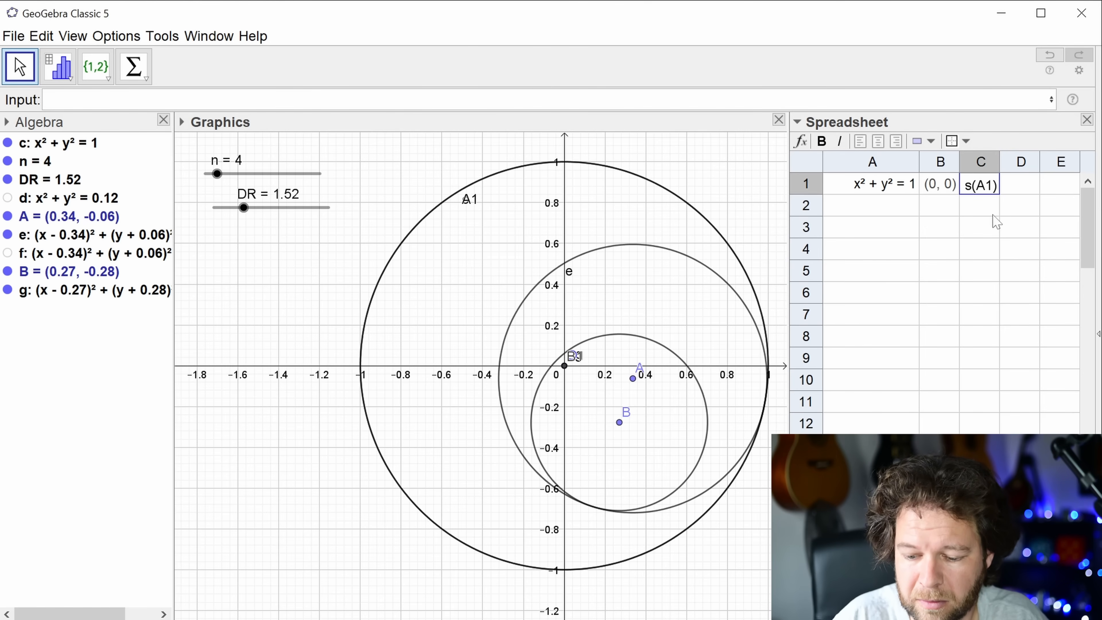
key("Return")
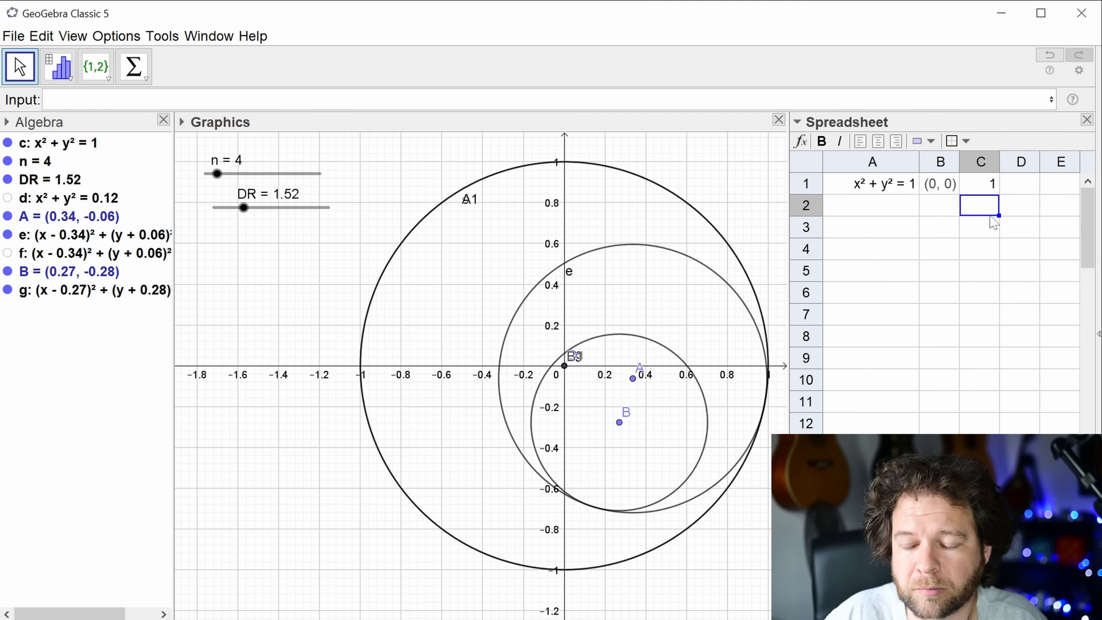
- Enter the formula =C1(1-1/DR) in cell D1 for the radius of the inner centre path
left_click(1019, 190)
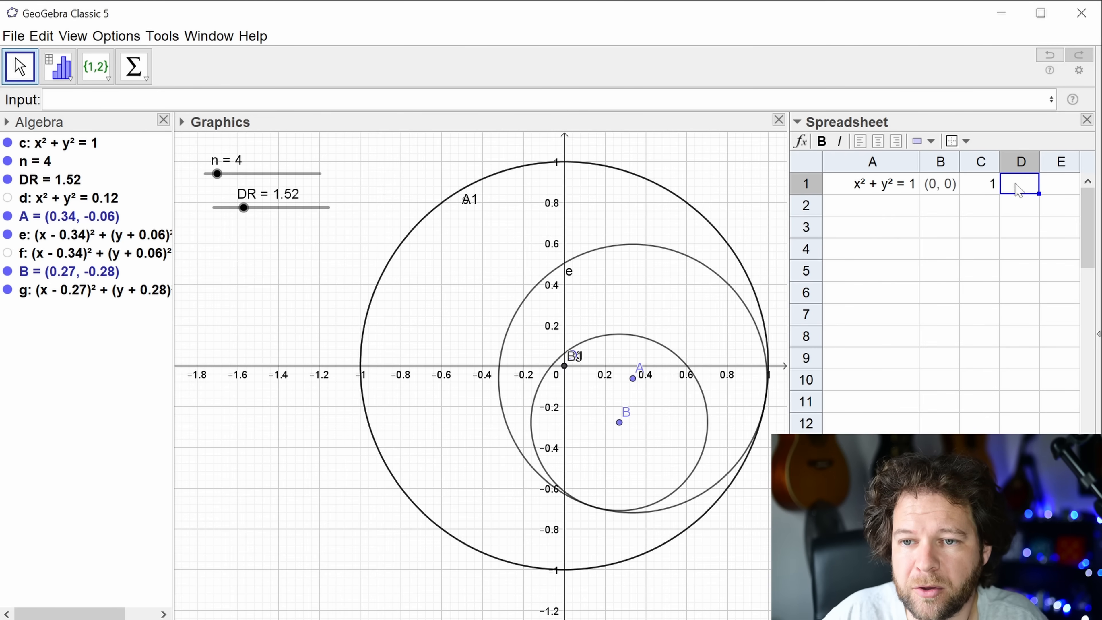
type("=")
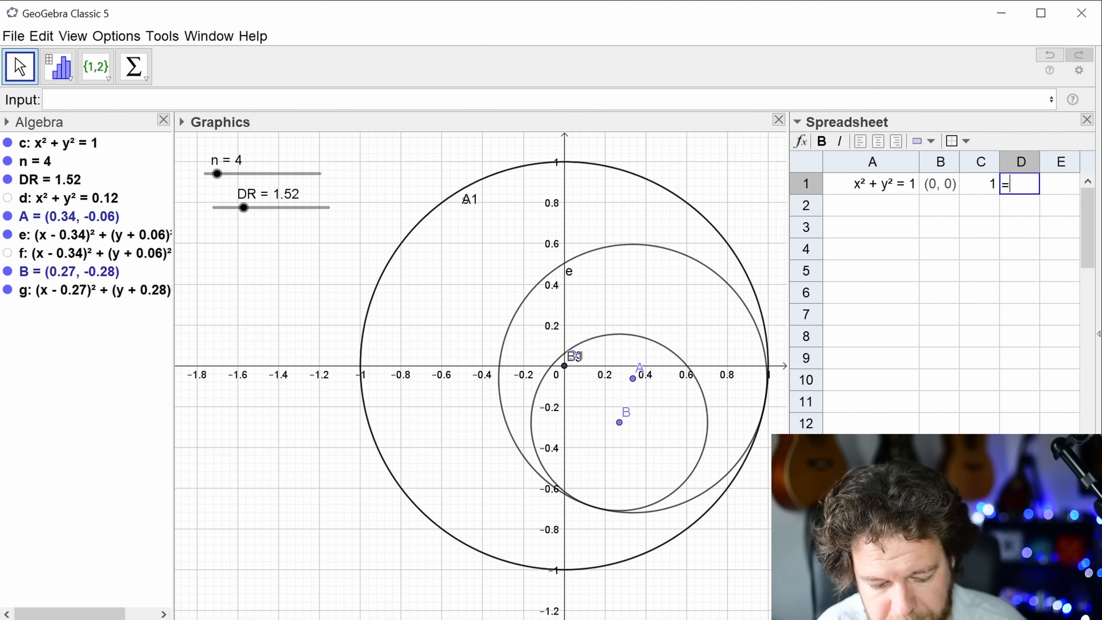
left_click(990, 186)
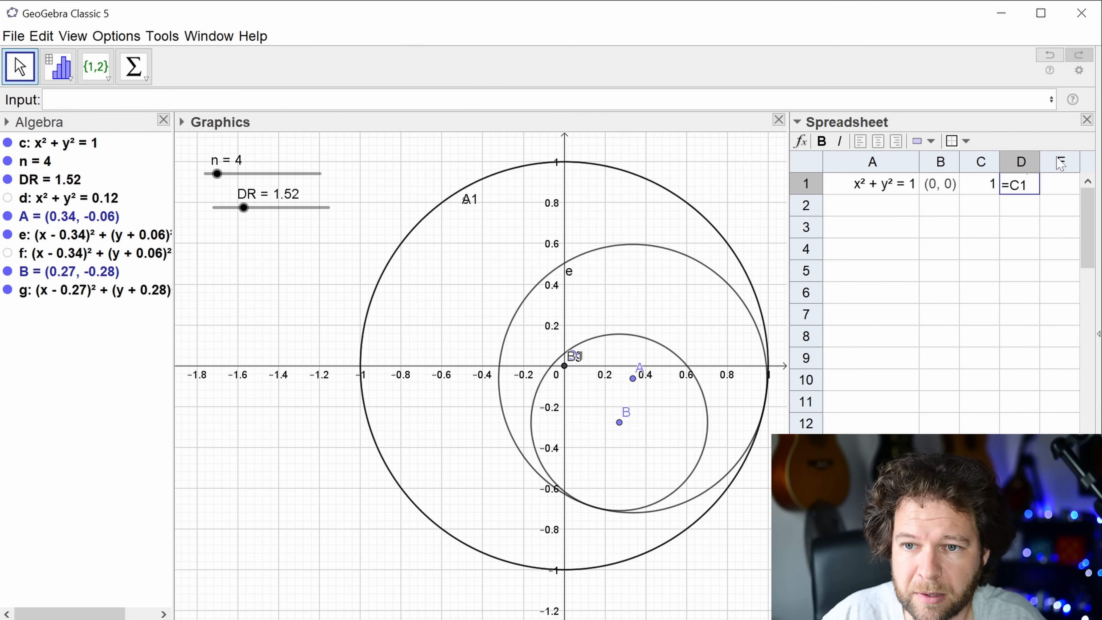
type("(1-")
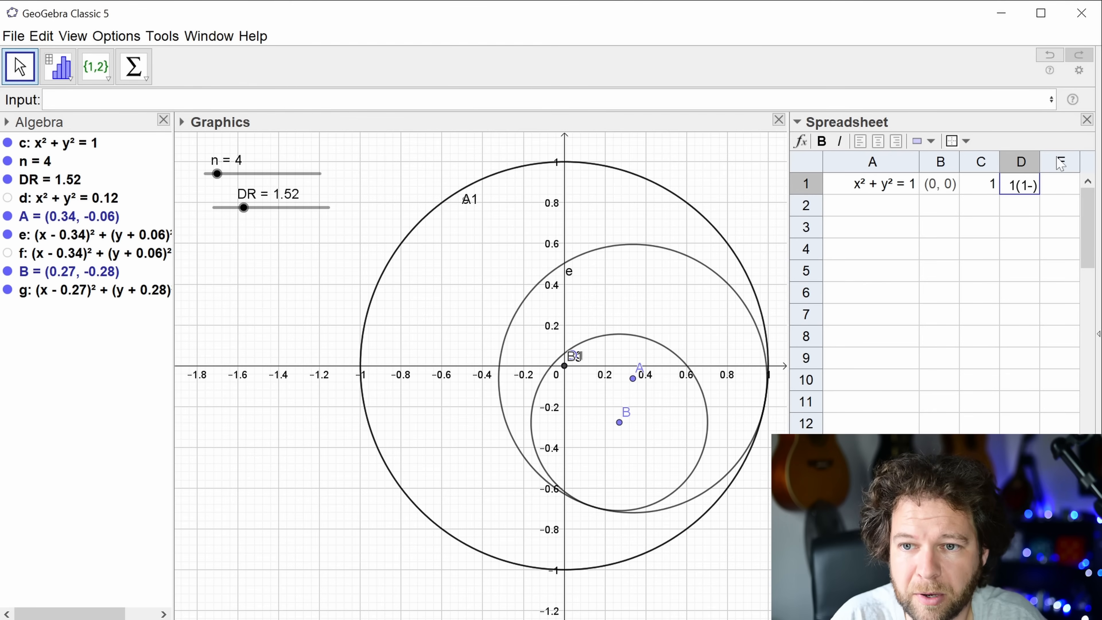
type("1/DR")
key("Return")
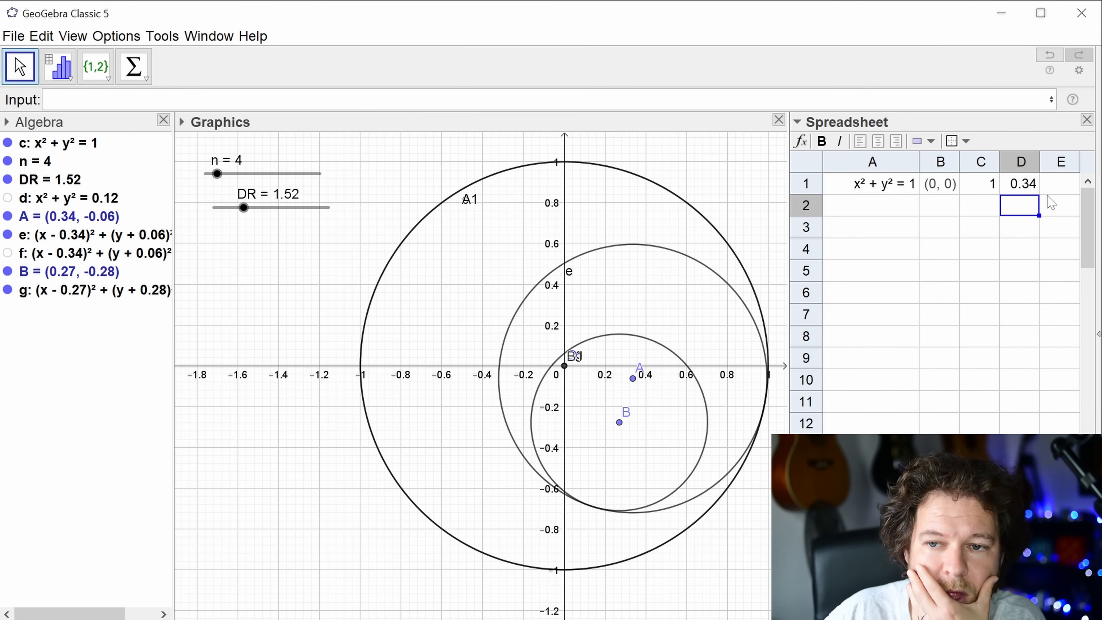
- Create a circle in cell E1 with centre B1 and radius D1
left_click(1058, 191)
type("=circle")
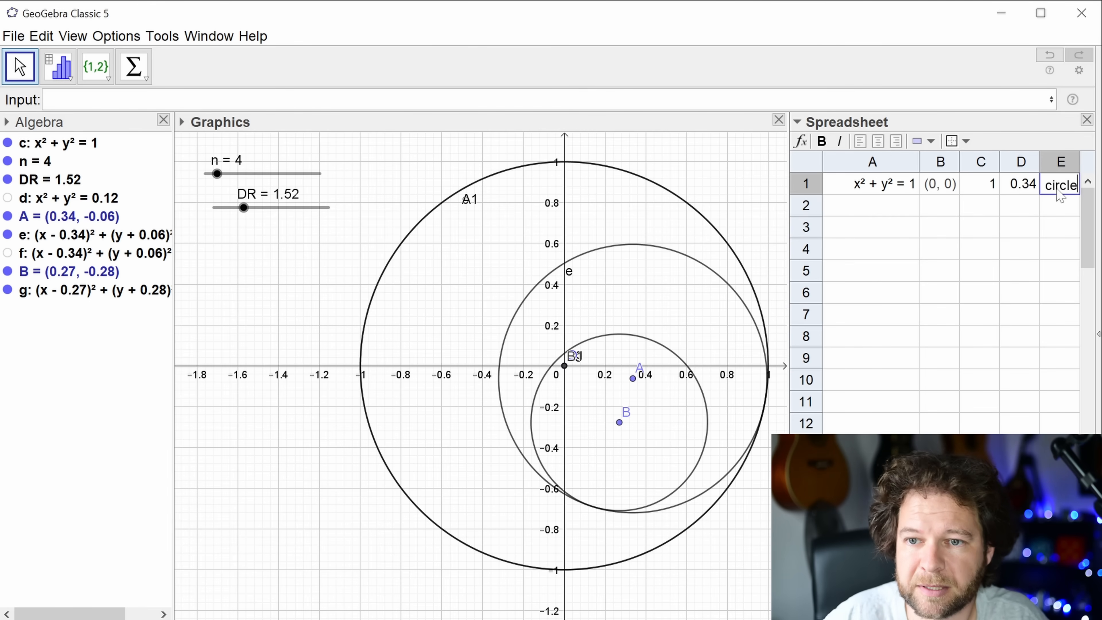
type("(")
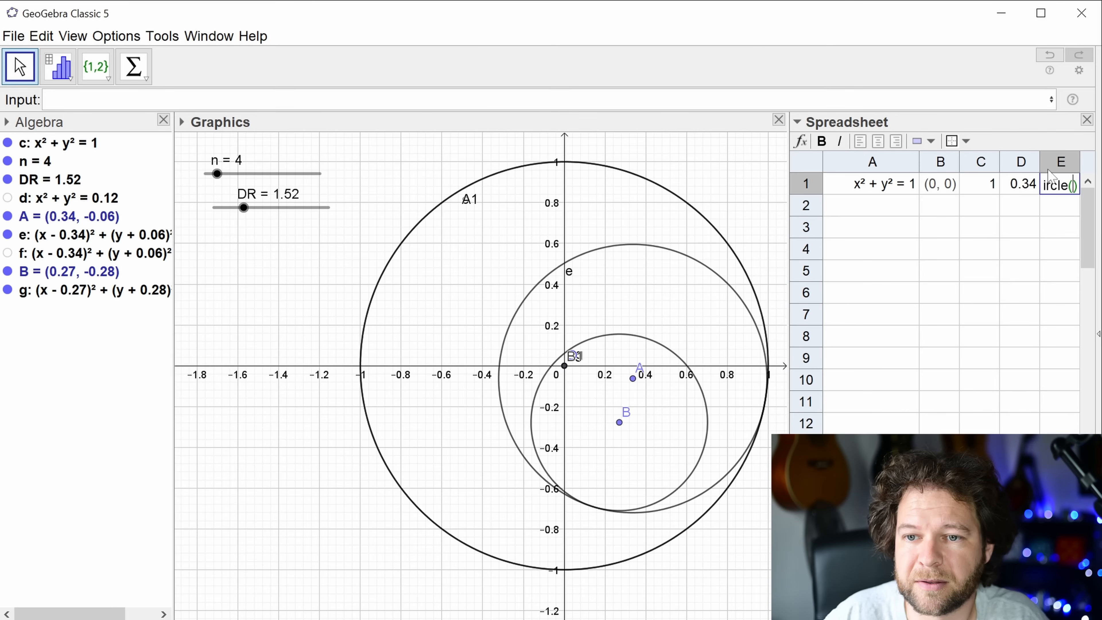
left_click(939, 190)
type(",C1")
key("Return")
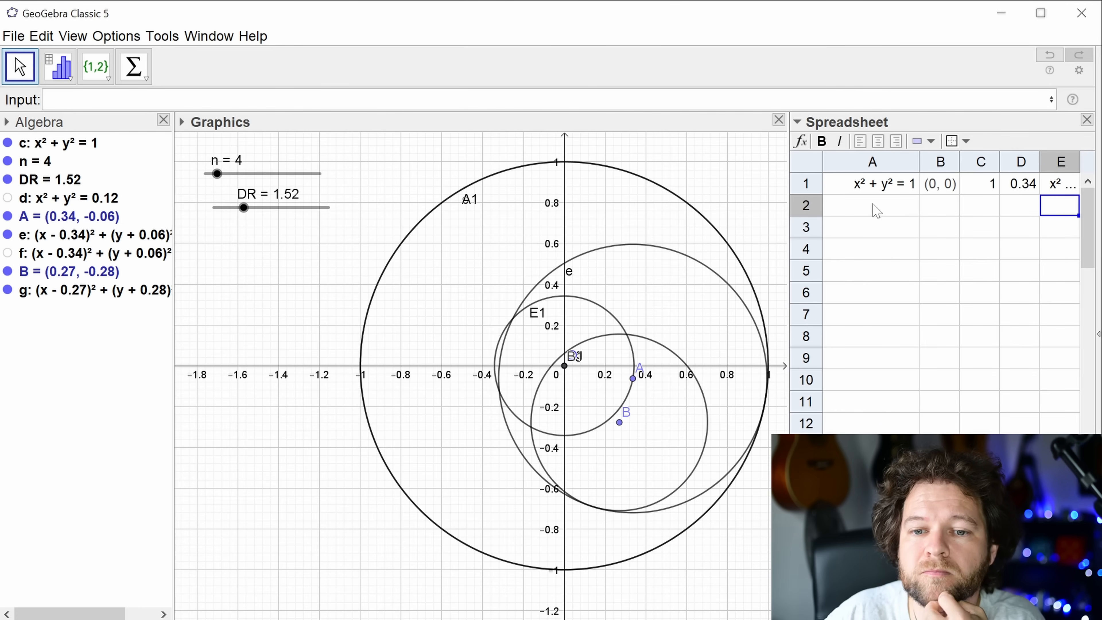
- Add a number slider t from 0 to 1 with increment 0.01 below the DR slider, and set it to 0
left_click(233, 277)
left_click(361, 66)
left_click(332, 272)
type("t")
key("Tab")
type("0")
key("Tab")
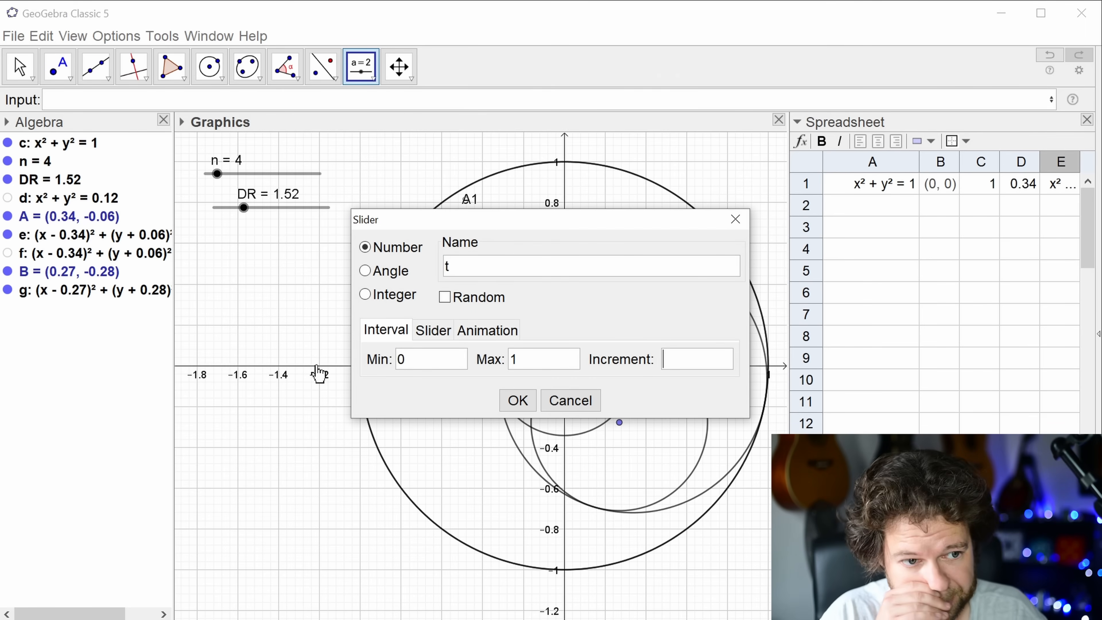
key("Tab")
type("0.01")
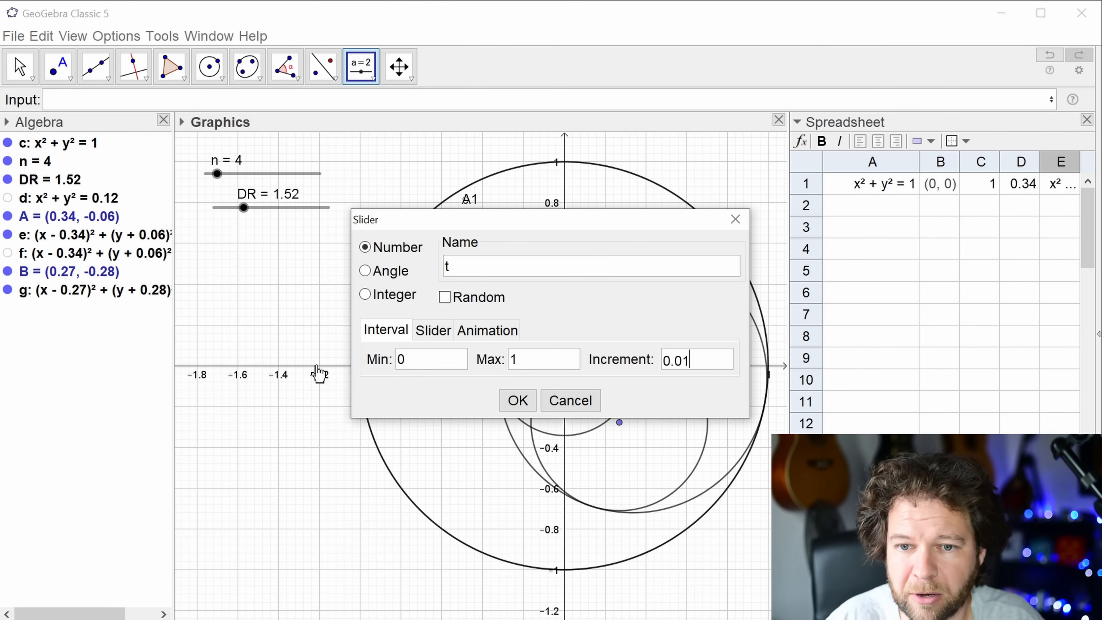
left_click(525, 395)
key("Escape")
left_click_drag(330, 258, 191, 266)
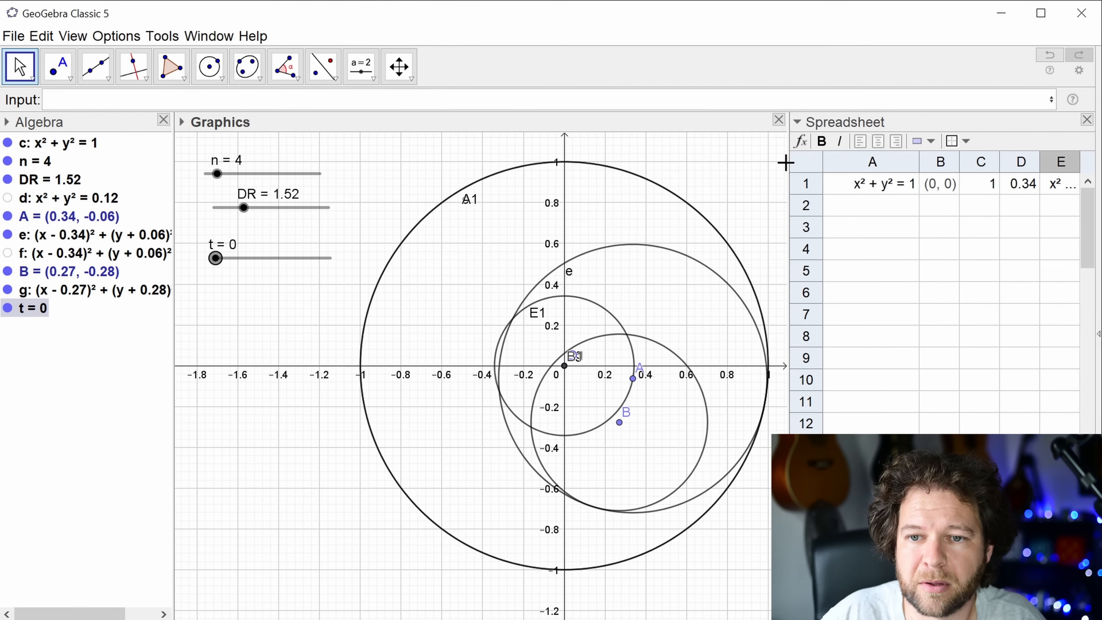
- Enlarge the Spreadsheet view to show columns A to F and widen column E to fit its circle equation
left_click_drag(786, 162, 731, 162)
left_click_drag(333, 443, 257, 454)
left_click_drag(1021, 161, 1077, 164)
left_click(842, 209)
type("=")
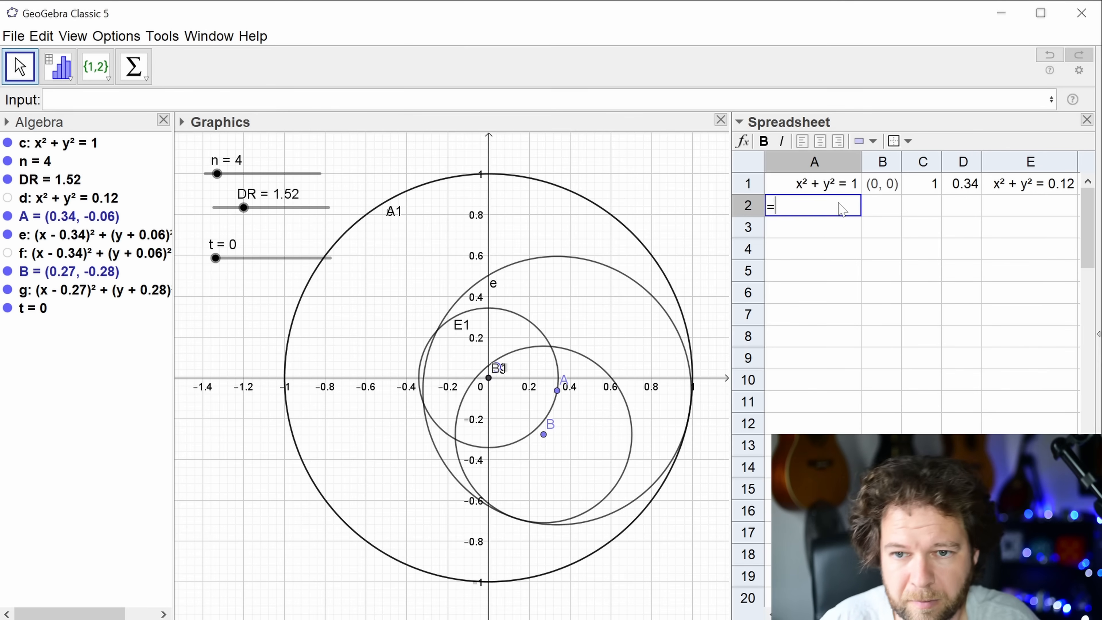
key("Escape")
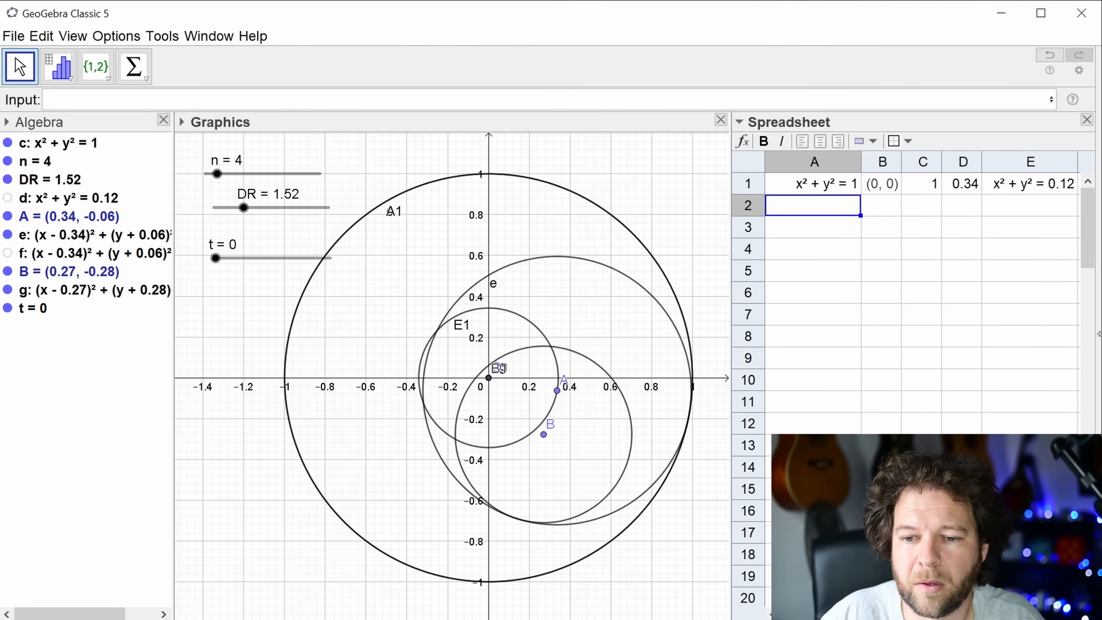
left_click_drag(731, 566, 686, 572)
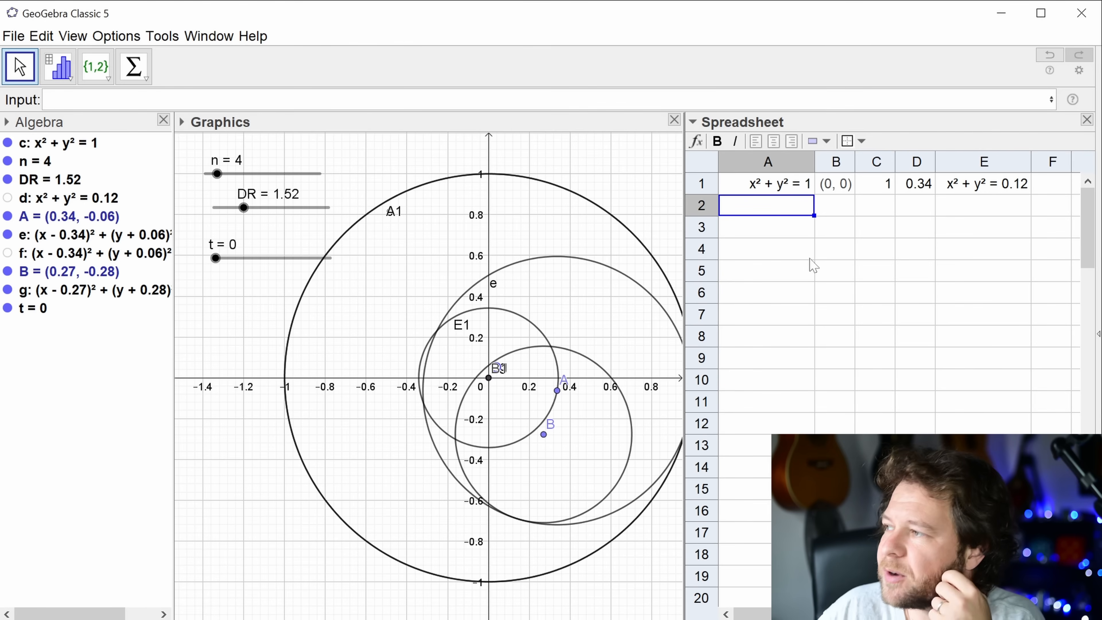
left_click(973, 187)
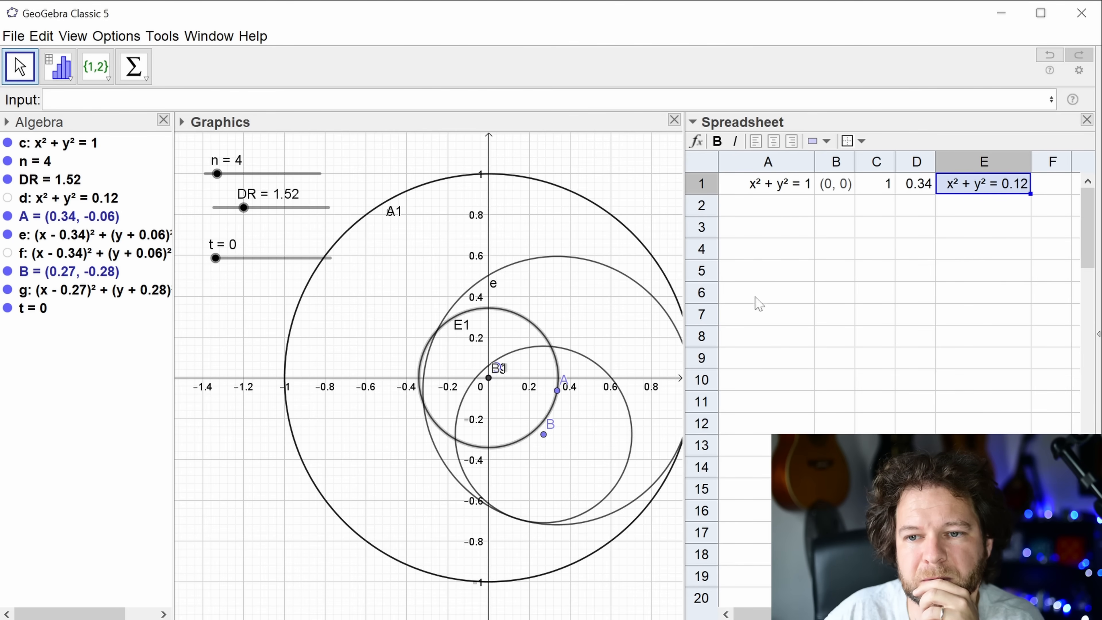
left_click(788, 190)
left_click(781, 215)
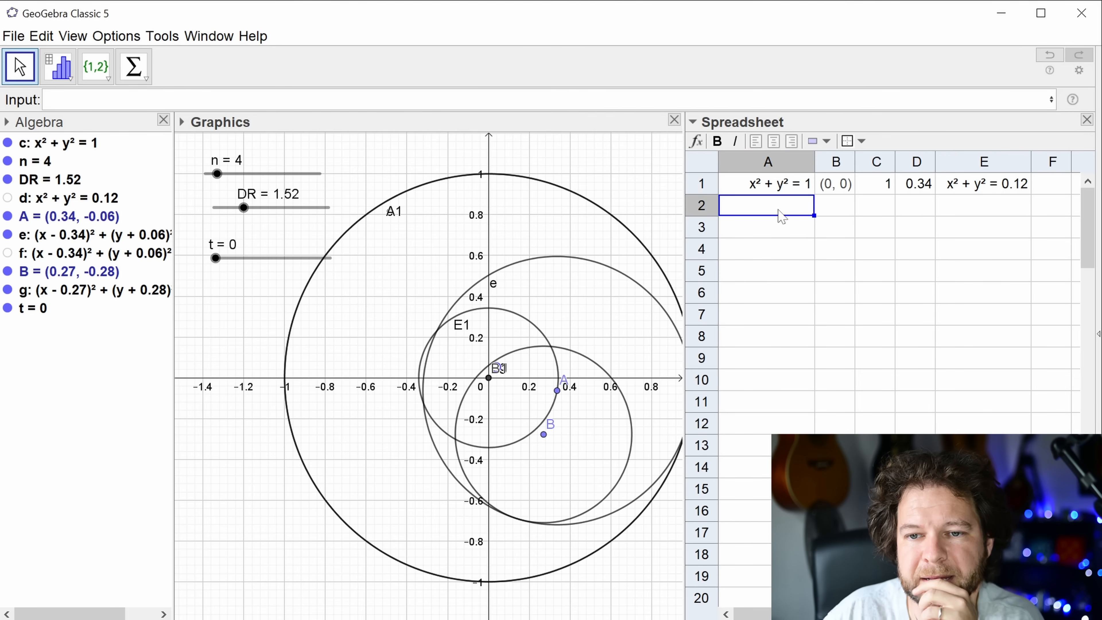
type("=")
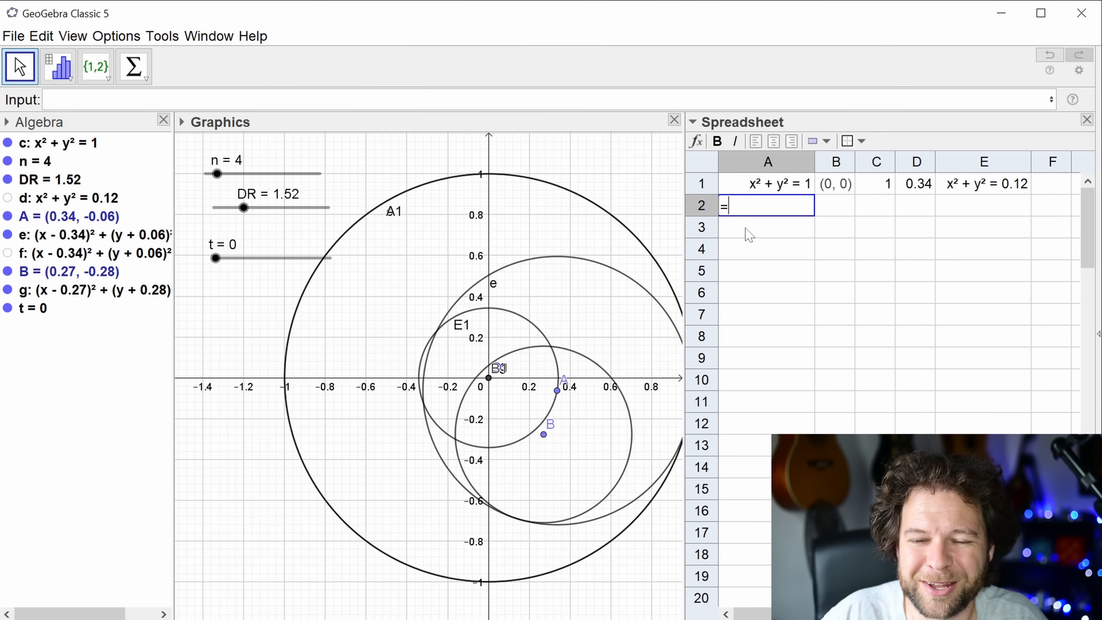
key("Escape")
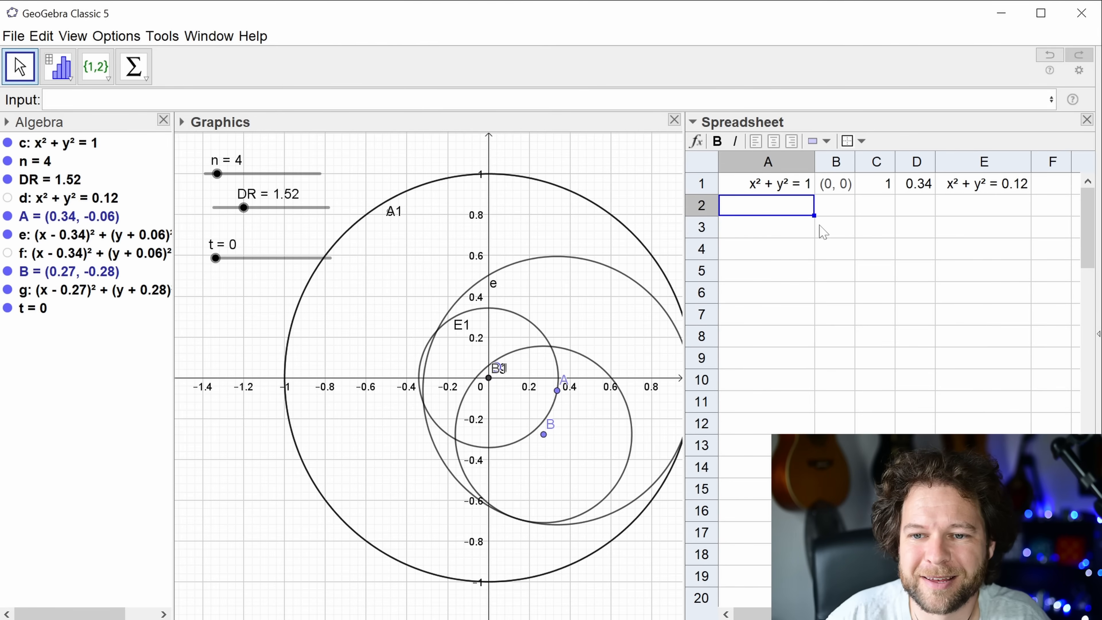
- Enter =point(E1) in cell B2 to place a point on circle E1, and widen column B
left_click(851, 209)
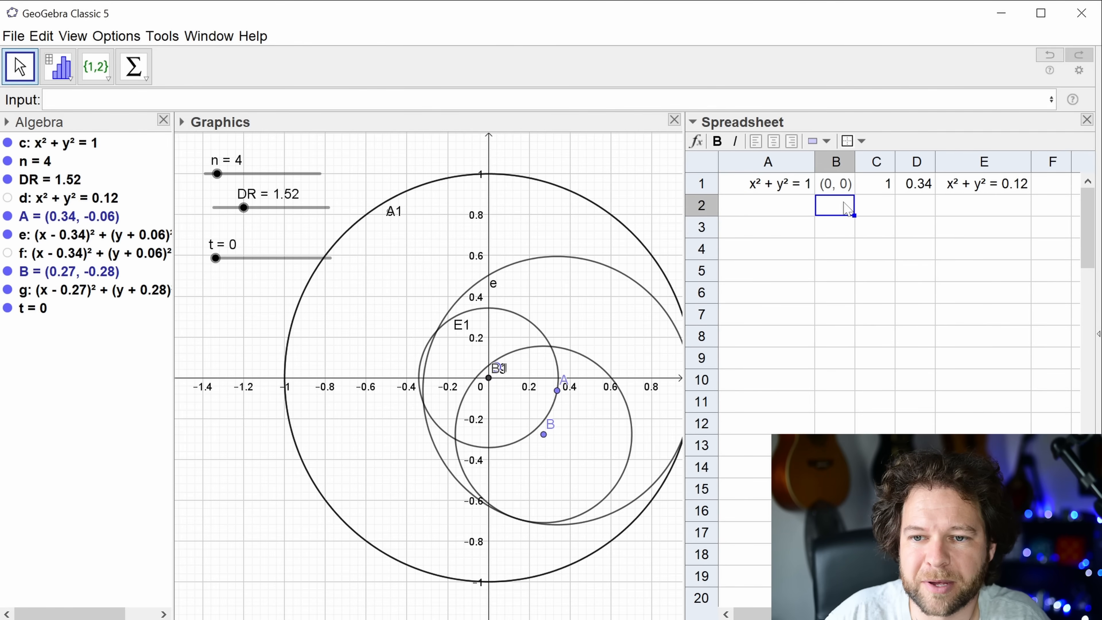
left_click(534, 326)
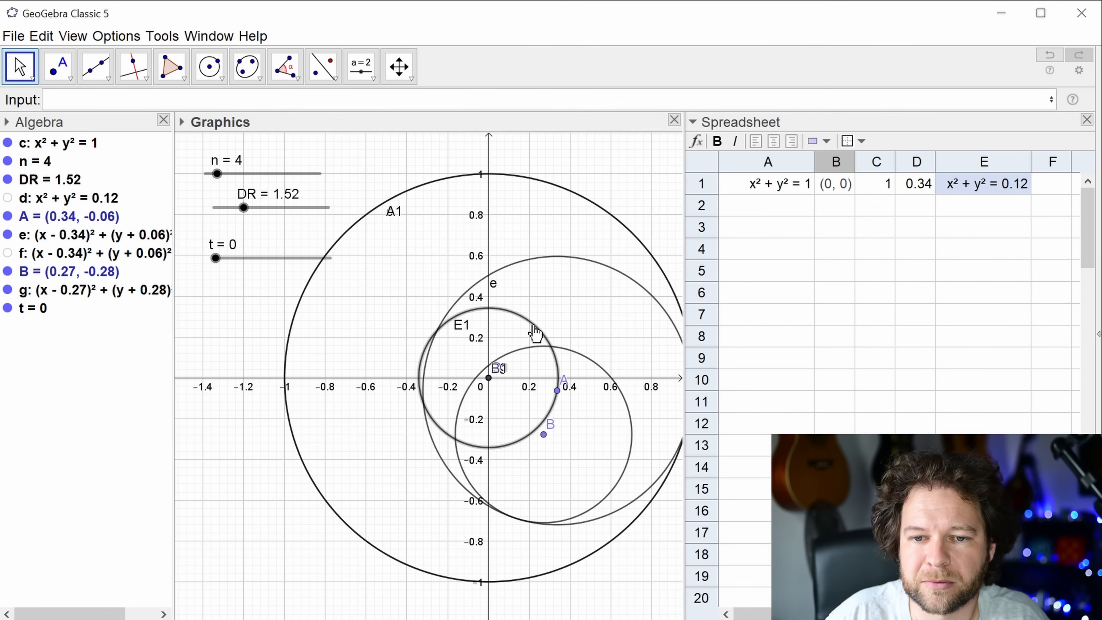
left_click(838, 213)
type("=")
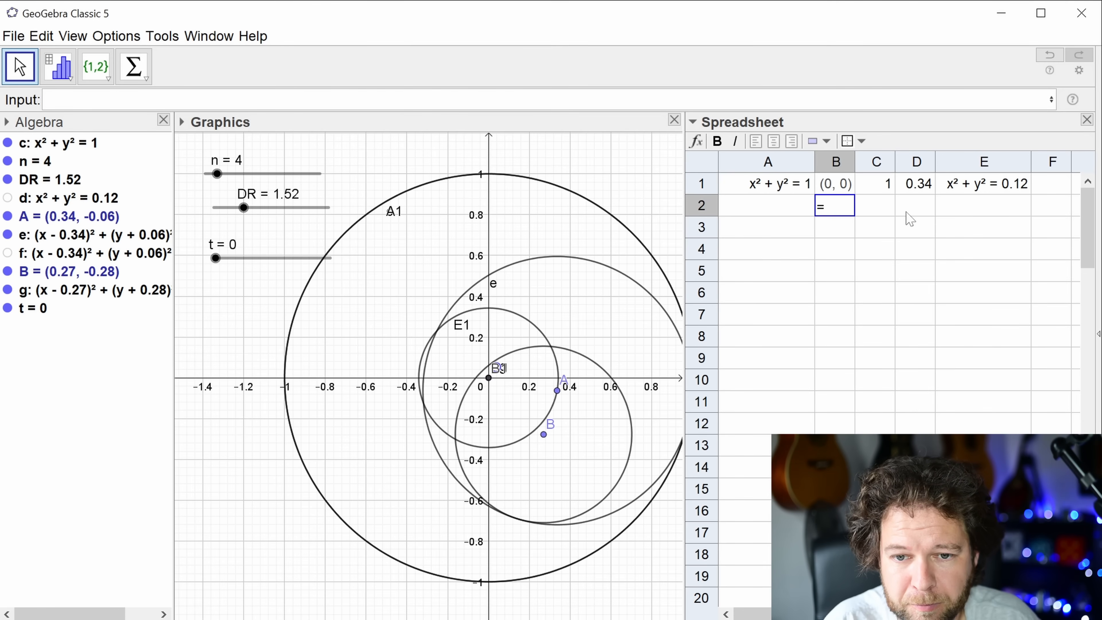
type("point(")
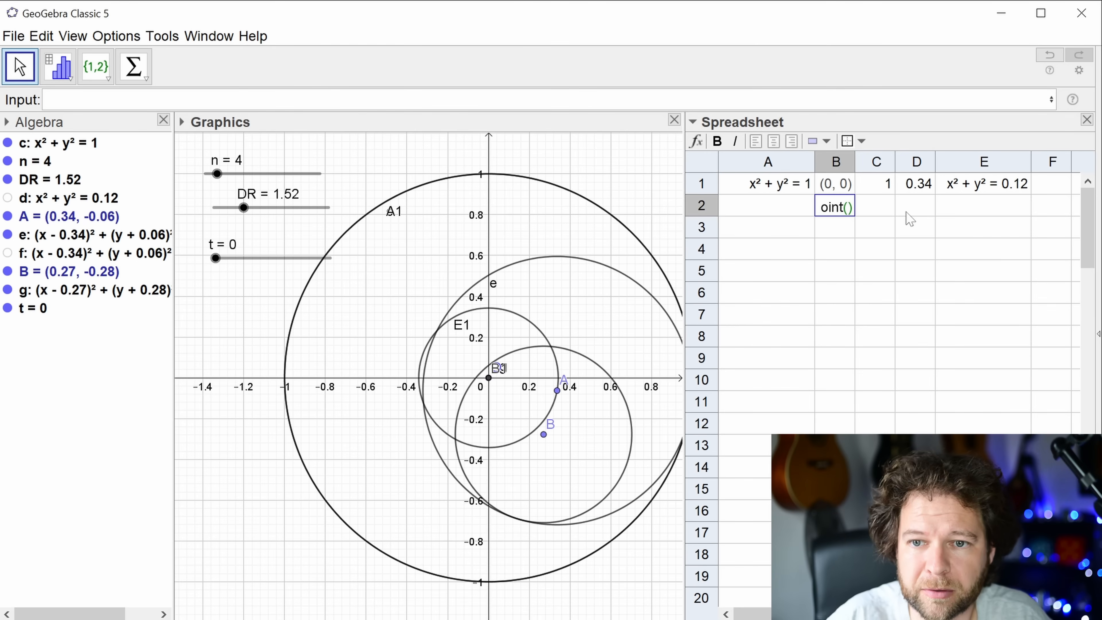
type("E1")
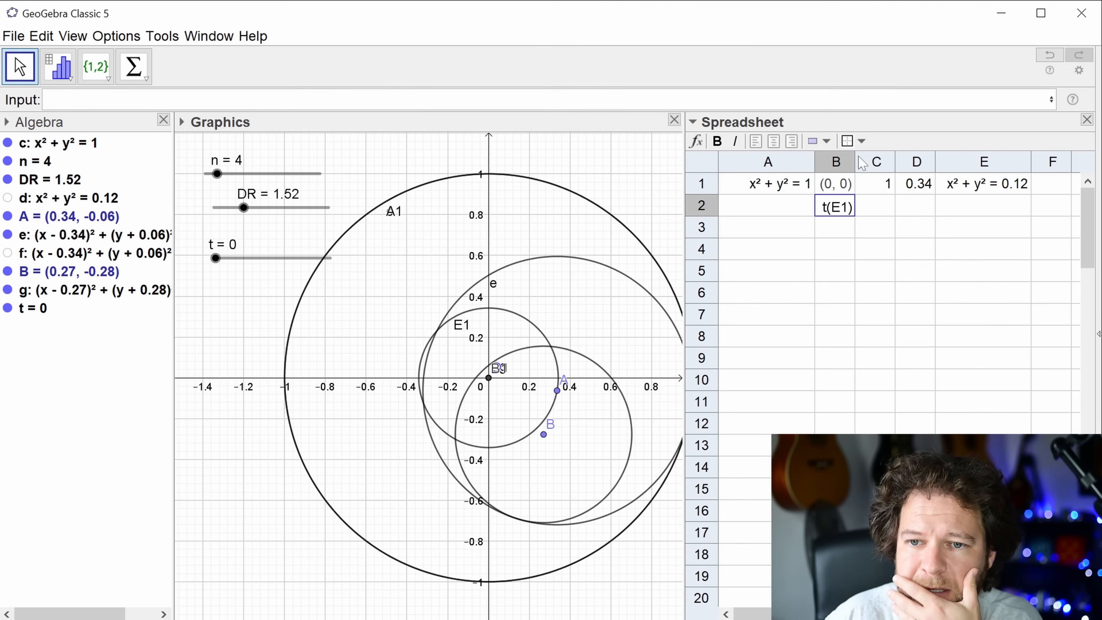
left_click_drag(858, 164, 945, 166)
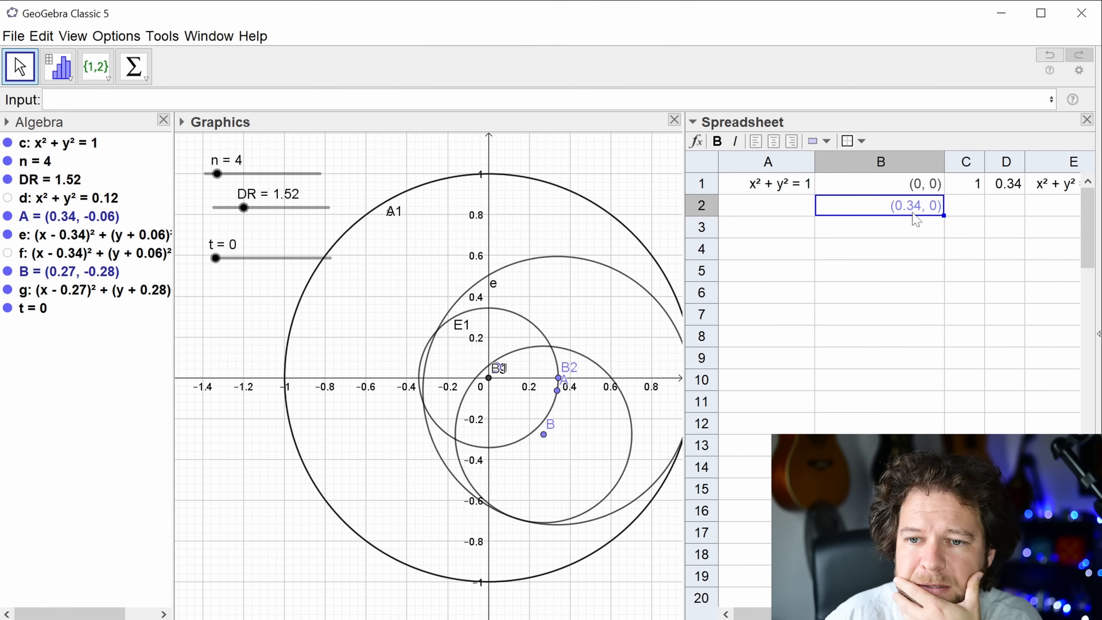
- Add a path parameter of 0.5 to the point formula in B2, making it =Point(E1, 0.5)
double_click(935, 212)
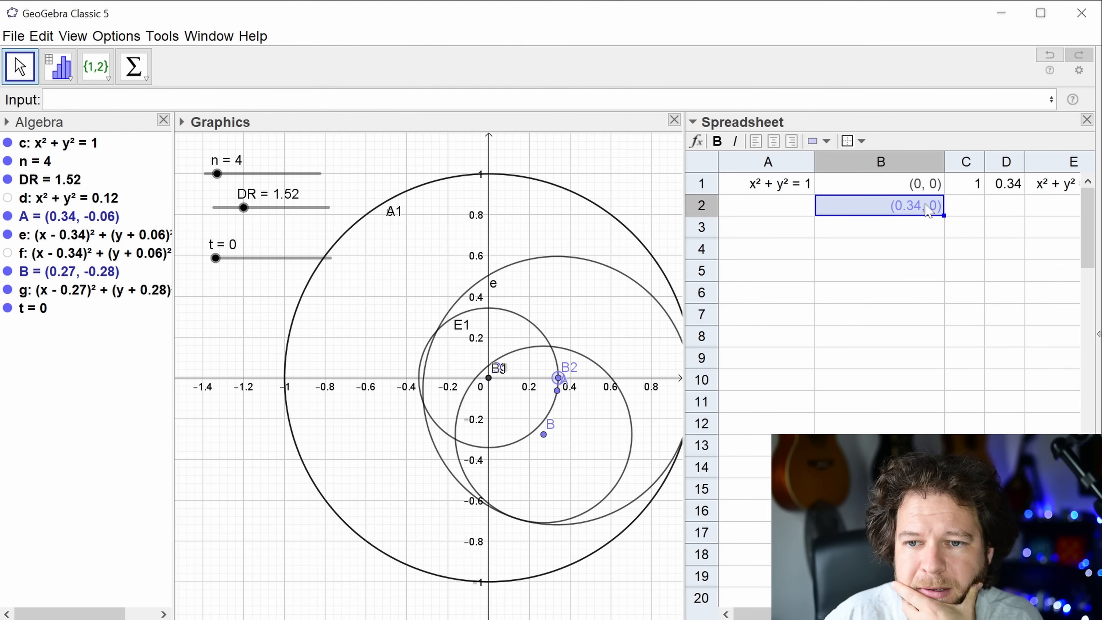
key("Escape")
double_click(915, 207)
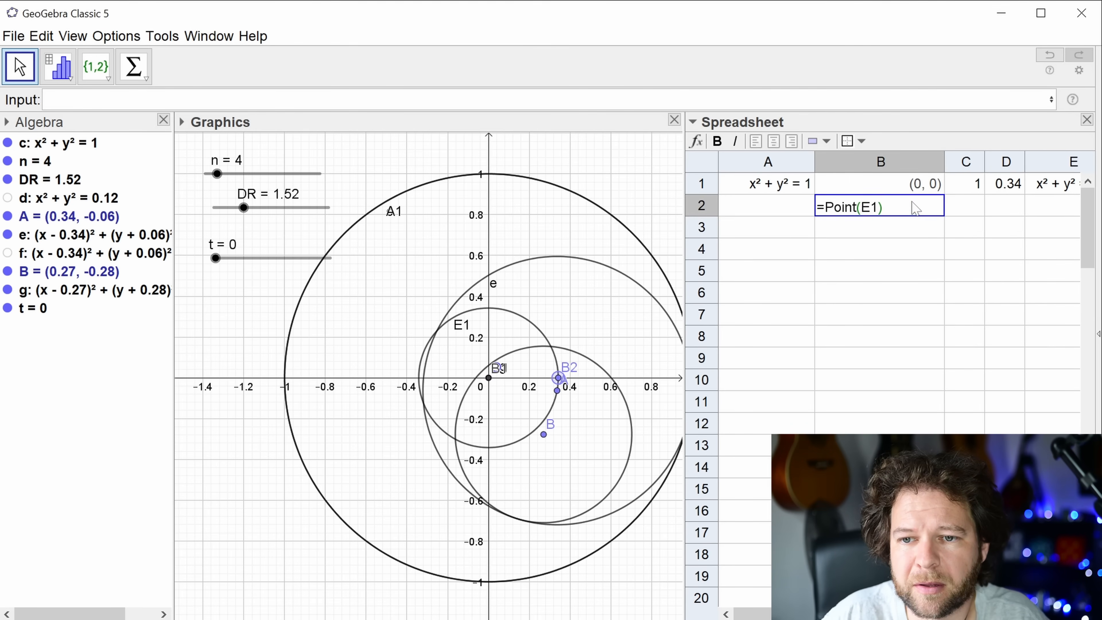
left_click(879, 211)
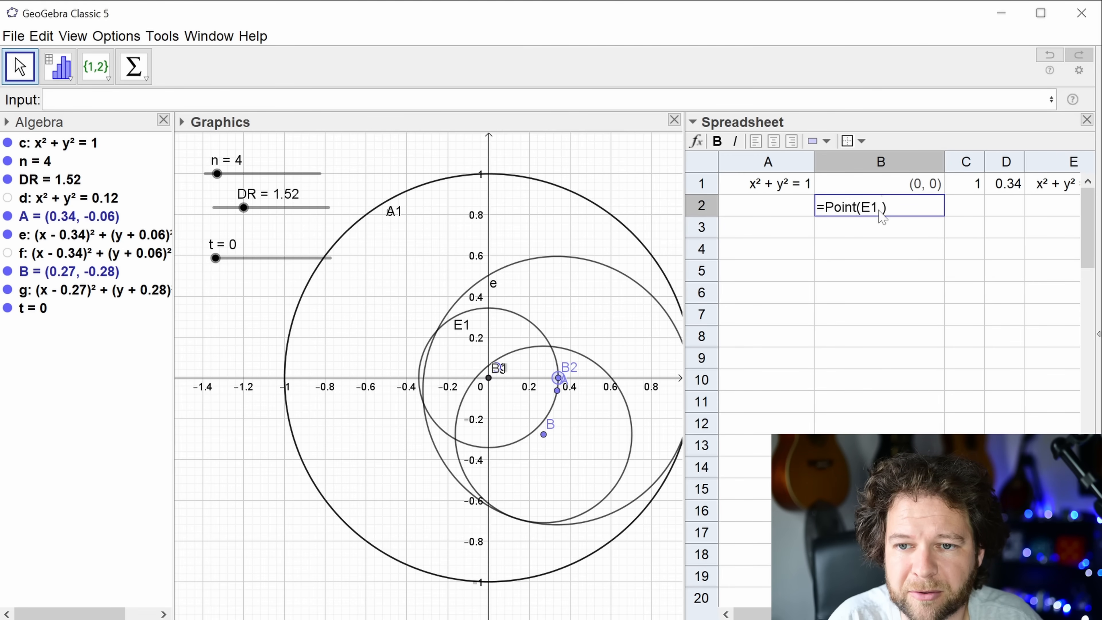
type(",0.5")
key("Return")
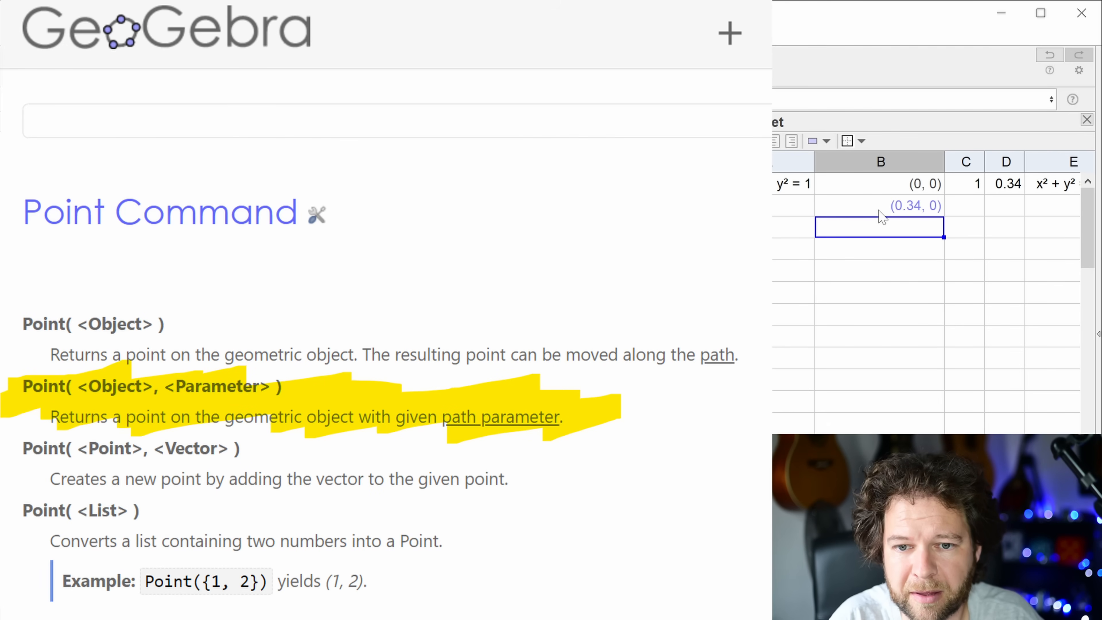
- Change the path parameter of the point in B2 to 0
double_click(879, 211)
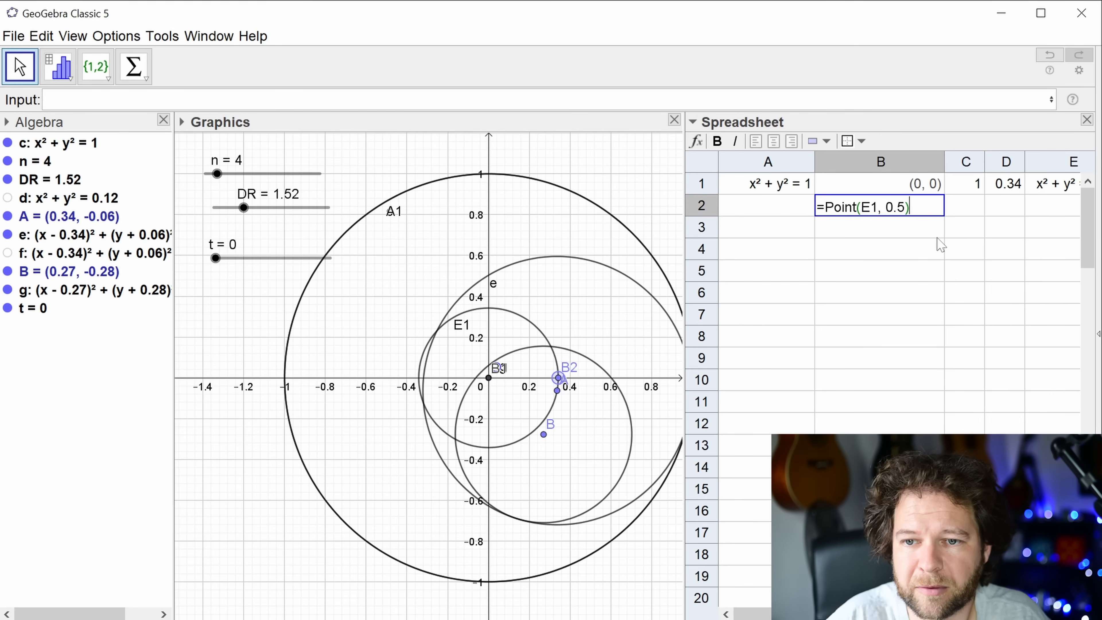
key("Left")
key("BackSpace")
type("0")
key("Return")
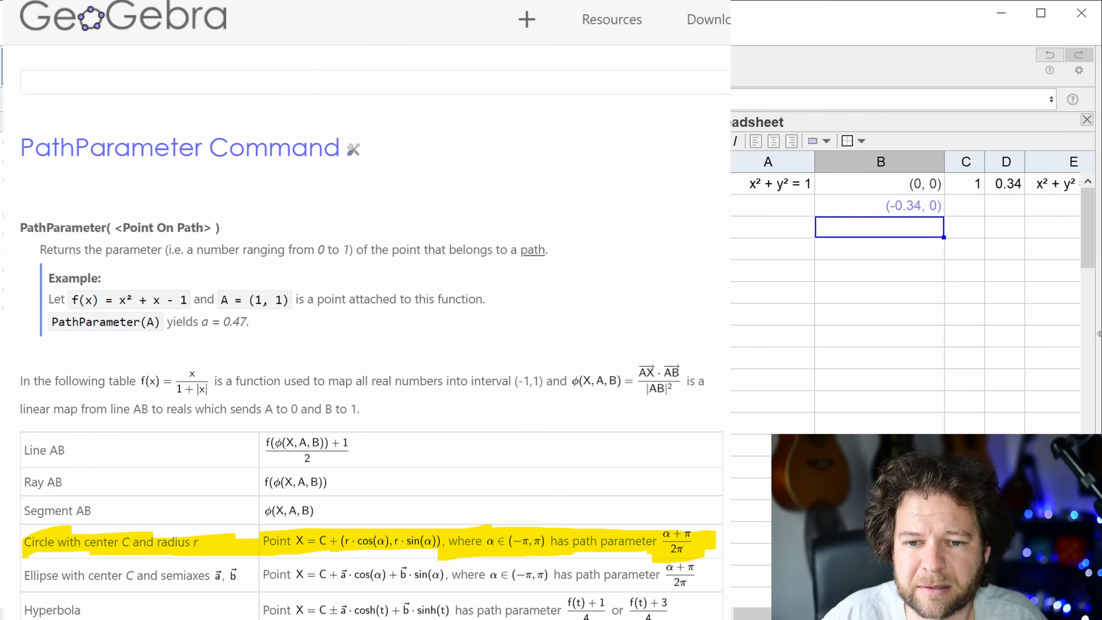
- Set the path parameter of the point in B2 to 0.25
double_click(931, 206)
left_click(895, 209)
key("BackSpace")
type("0.25")
key("Return")
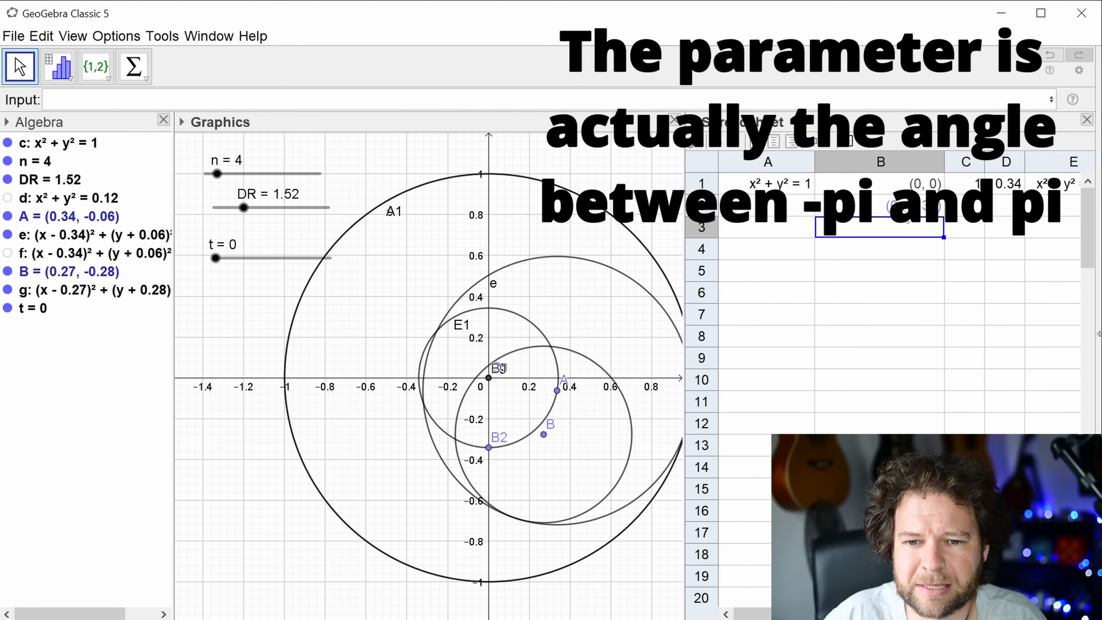
- Change the path parameter of the point in B2 to t, making it =Point(E1, t), and test slider t, ending at 0
double_click(912, 207)
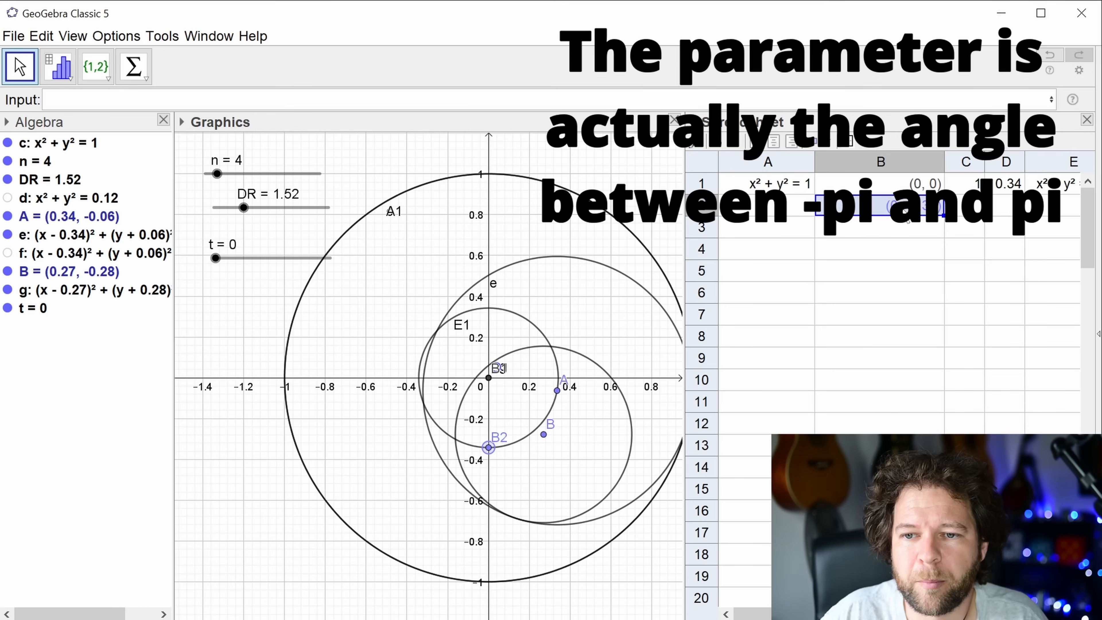
left_click_drag(916, 208, 887, 208)
type("t(E1, t")
key("Return")
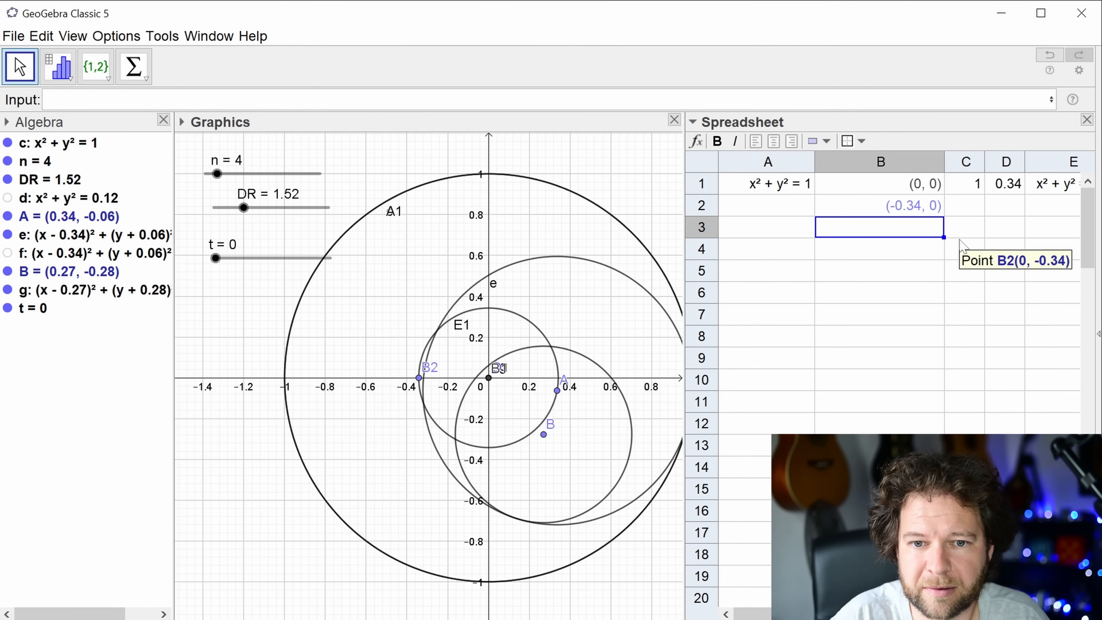
left_click_drag(228, 258, 182, 312)
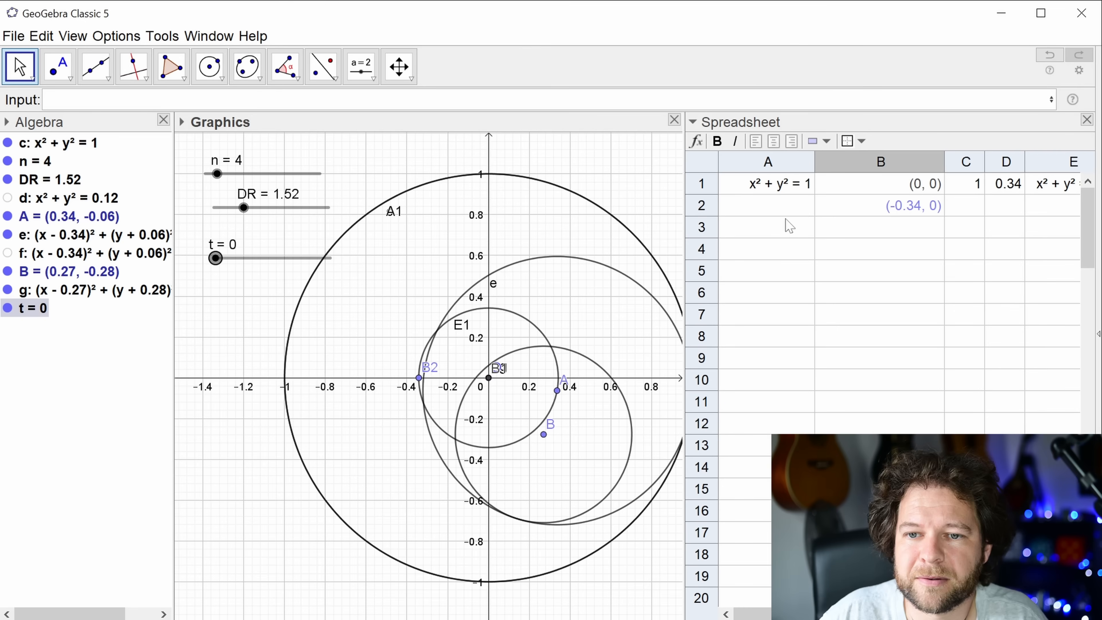
- Create a circle in A2 centred on B2 with radius C1 divided by DR, and test it with slider t
left_click(764, 214)
left_click(764, 214)
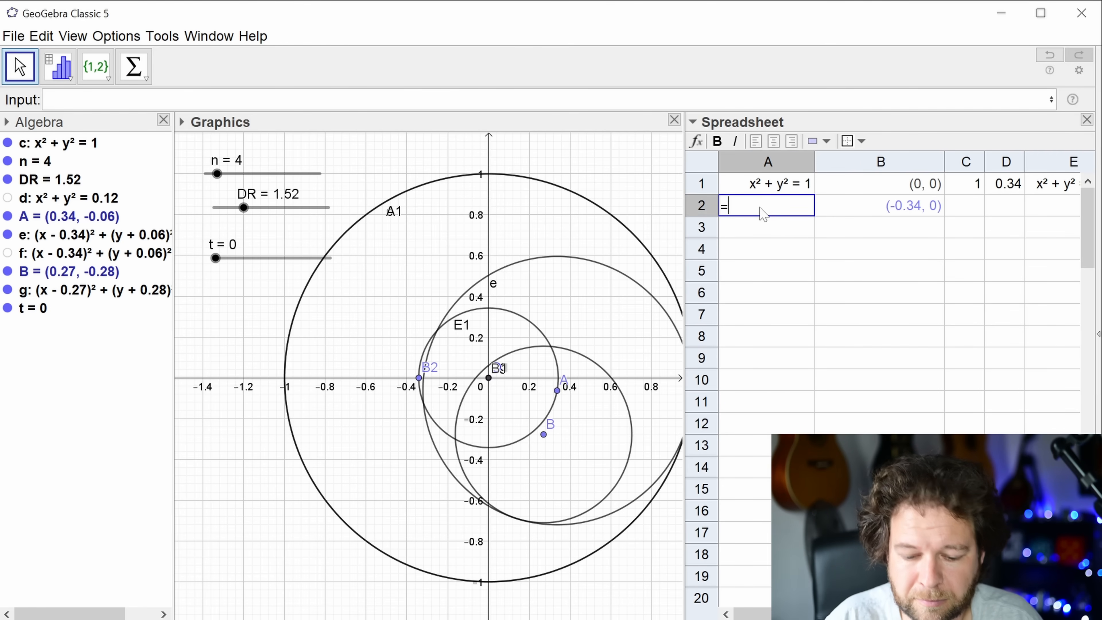
type("circle(")
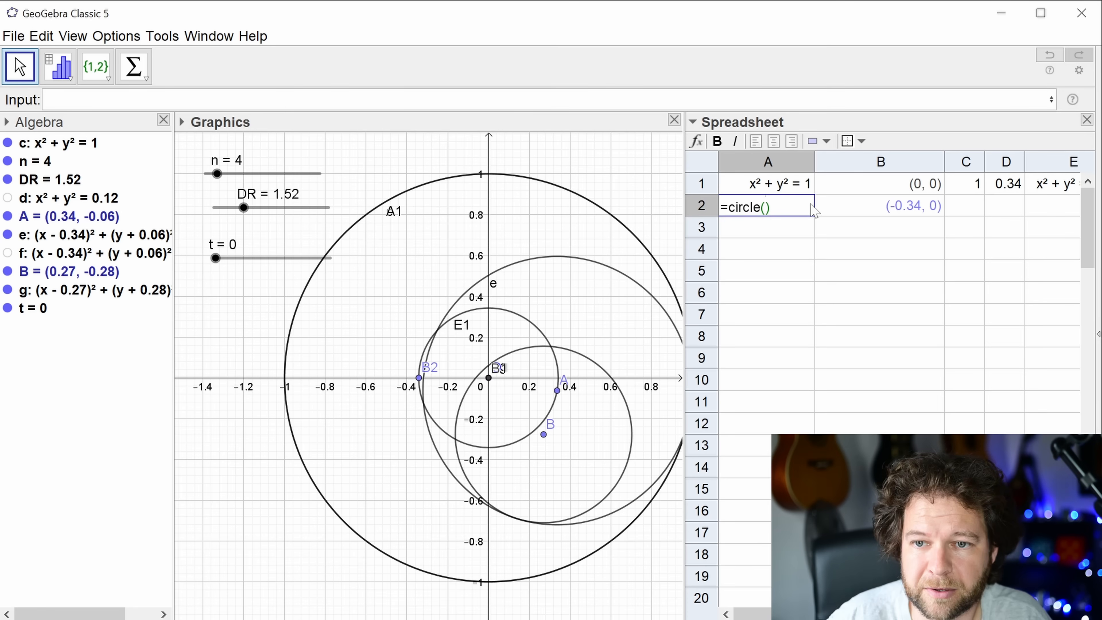
left_click(889, 215)
type(",")
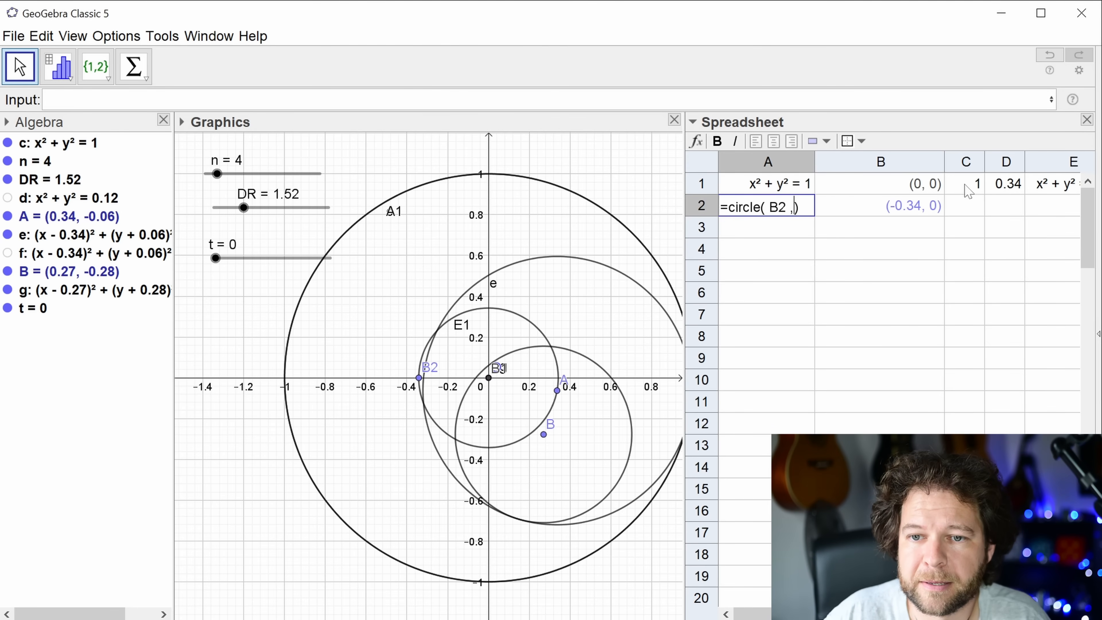
left_click(972, 195)
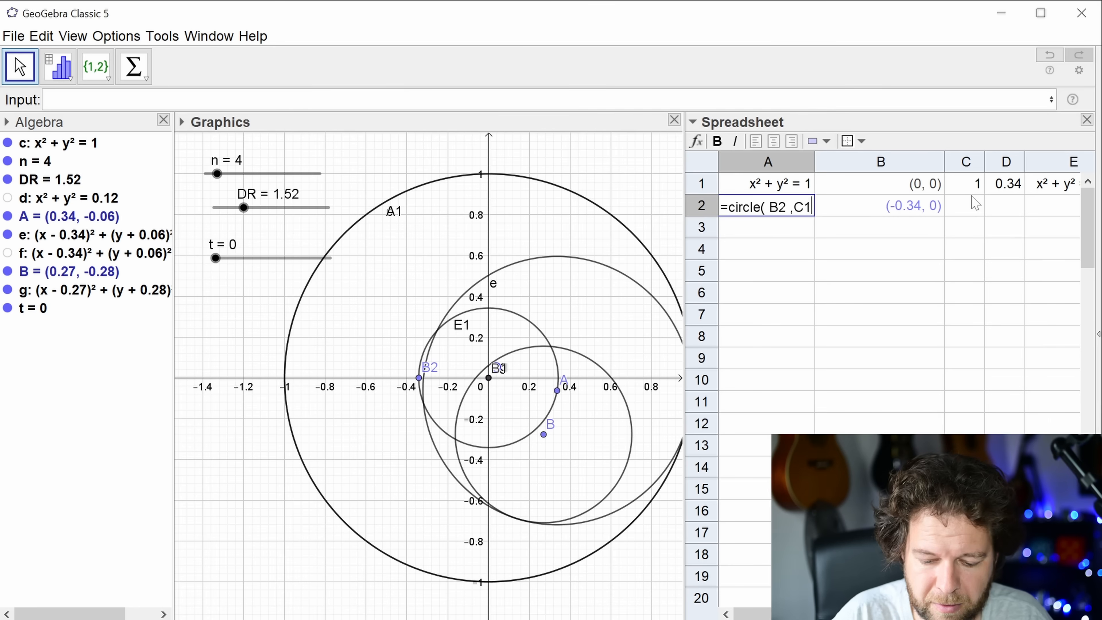
type(")")
key("Return")
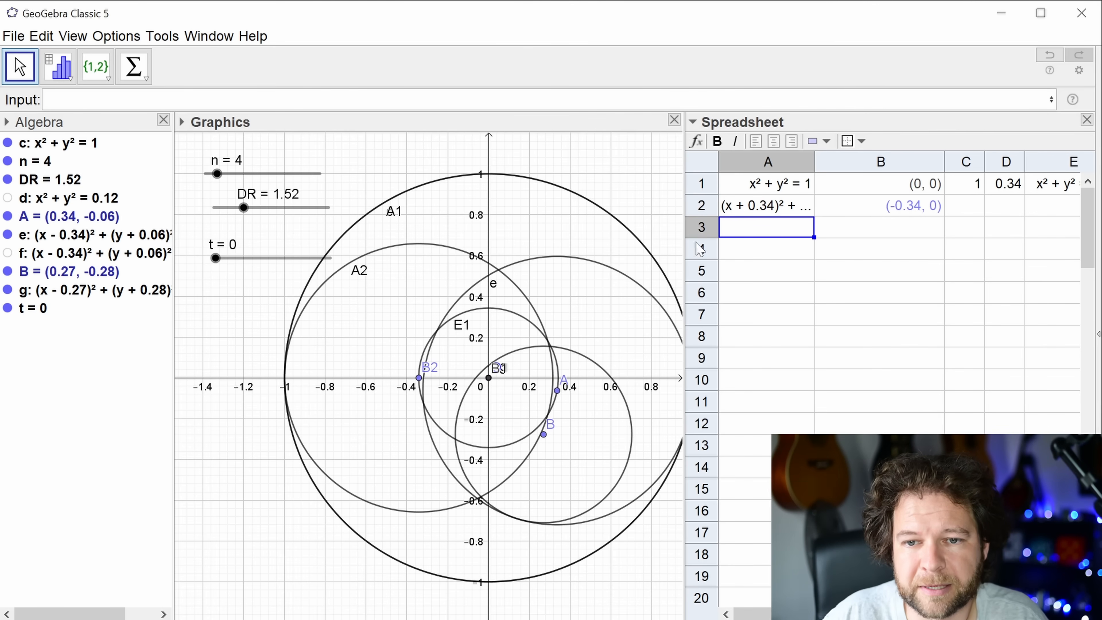
left_click_drag(212, 260, 192, 280)
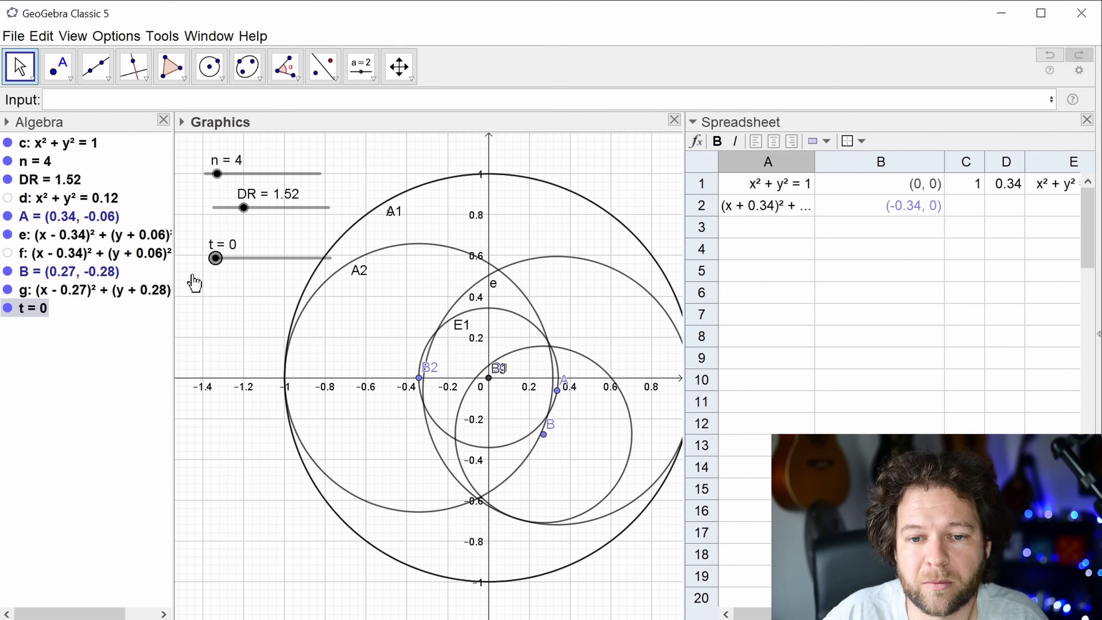
- Insert an empty column before column A and number its first two rows 1 and 2
right_click(794, 166)
mouse_move(932, 291)
left_click(979, 300)
left_click(776, 208)
type("2")
left_click(776, 186)
type("1")
key("Return")
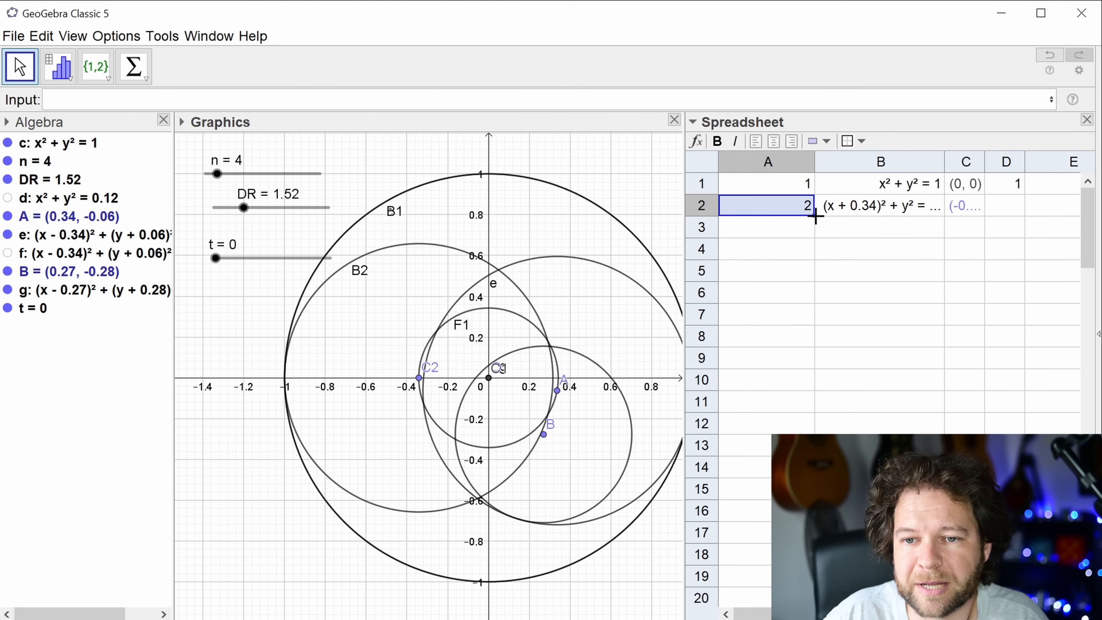
- Enter =A2+1 in cell A3 and fill the formula down column A to about row 15
left_click(810, 229)
type("=")
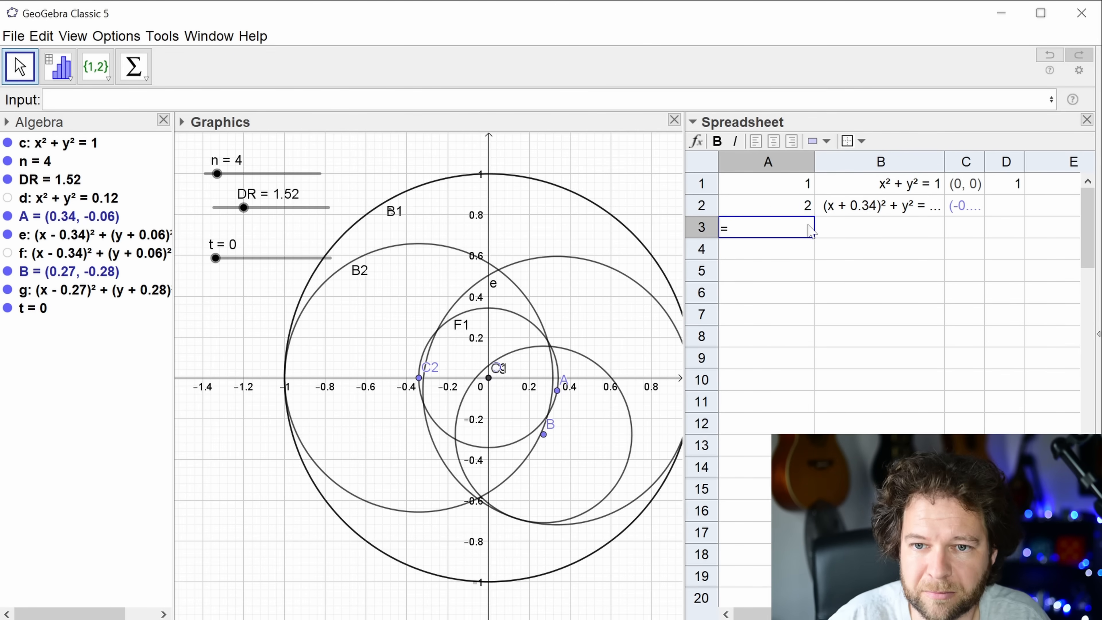
type("A2+1")
key("Return")
left_click(808, 226)
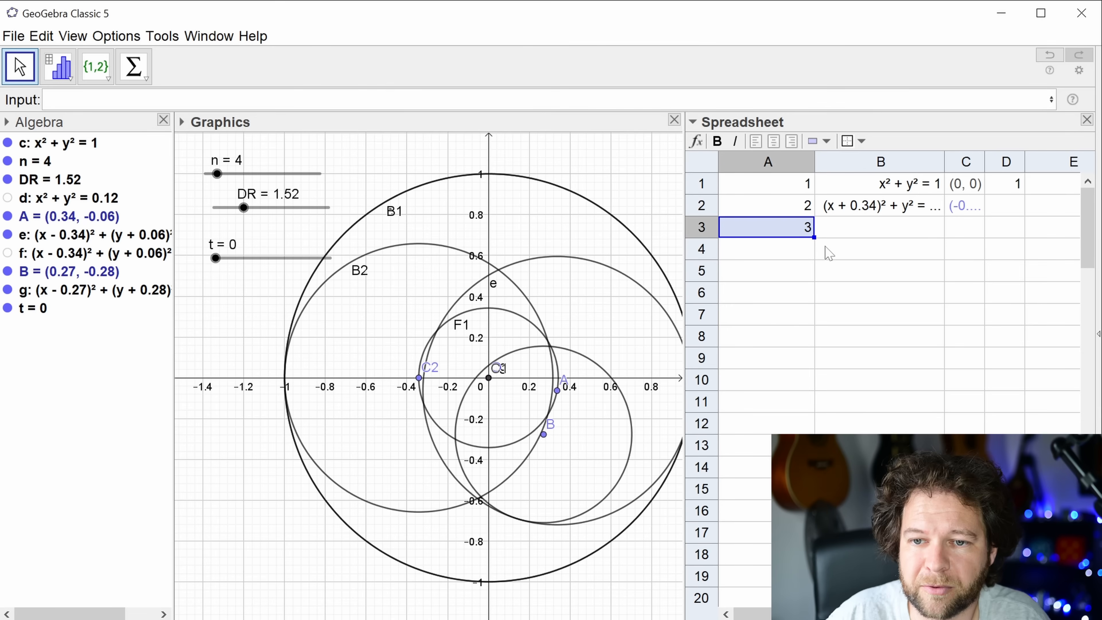
left_click_drag(814, 238, 809, 491)
left_click(918, 269)
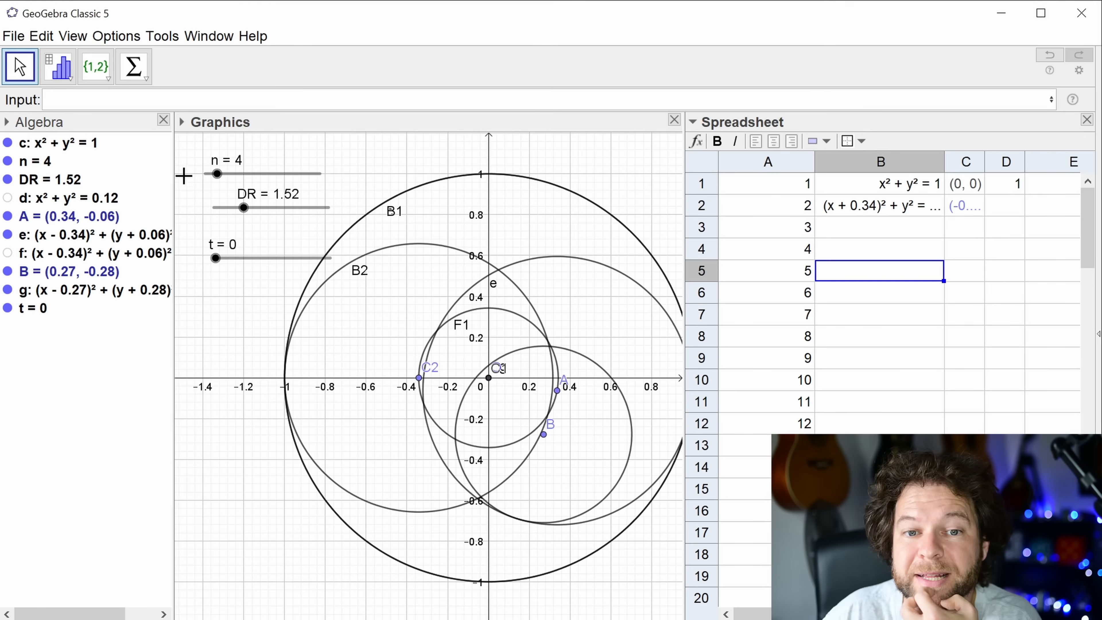
- Copy the radius formula from D1 to D2 and widen column C to fit the point coordinates
left_click(967, 229)
left_click(1011, 209)
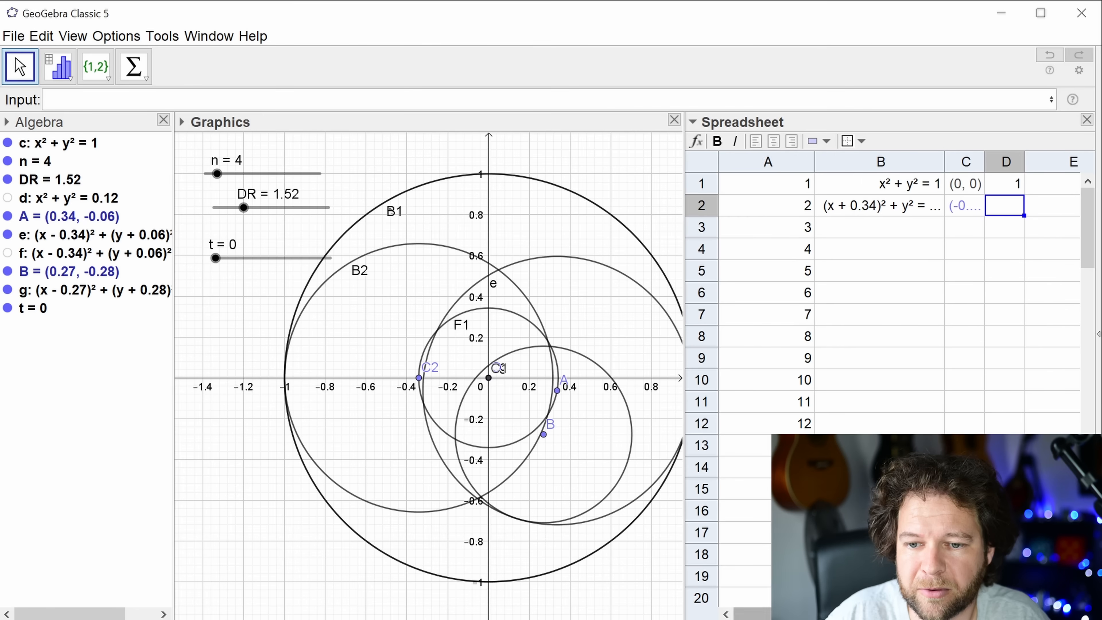
scroll(878, 269, "right", 3)
left_click(859, 190)
key("ctrl+c")
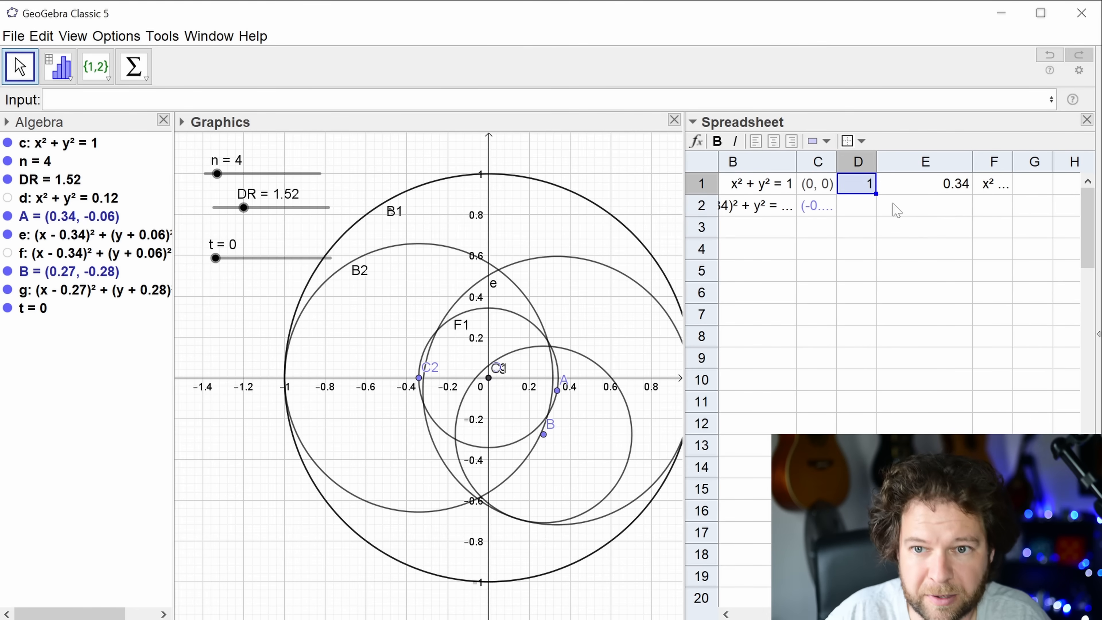
left_click(859, 213)
key("ctrl+v")
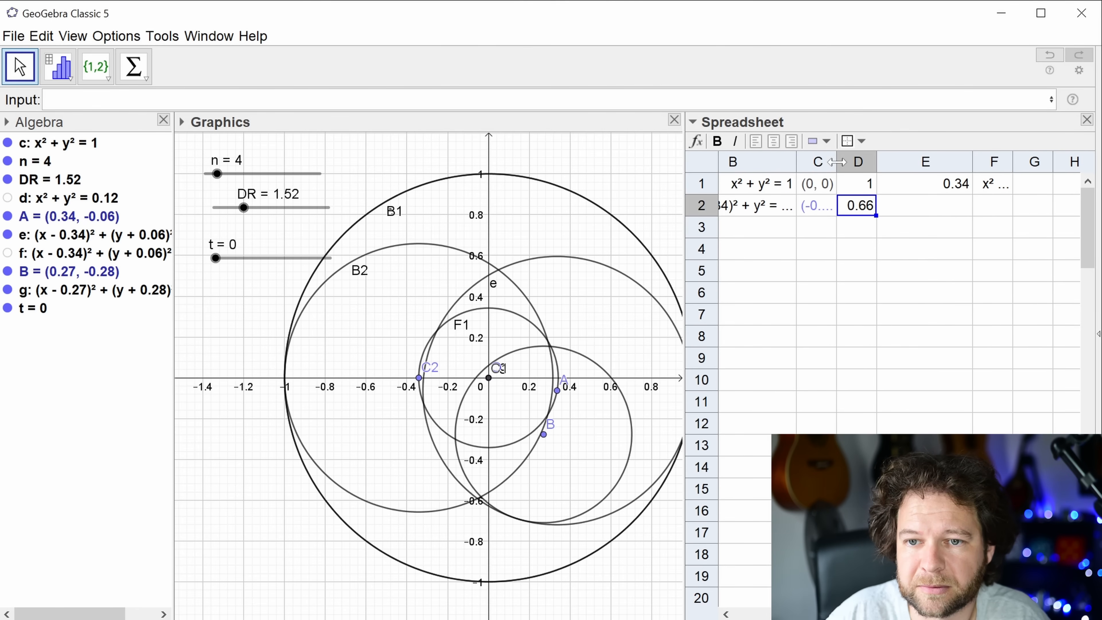
left_click_drag(837, 170, 898, 177)
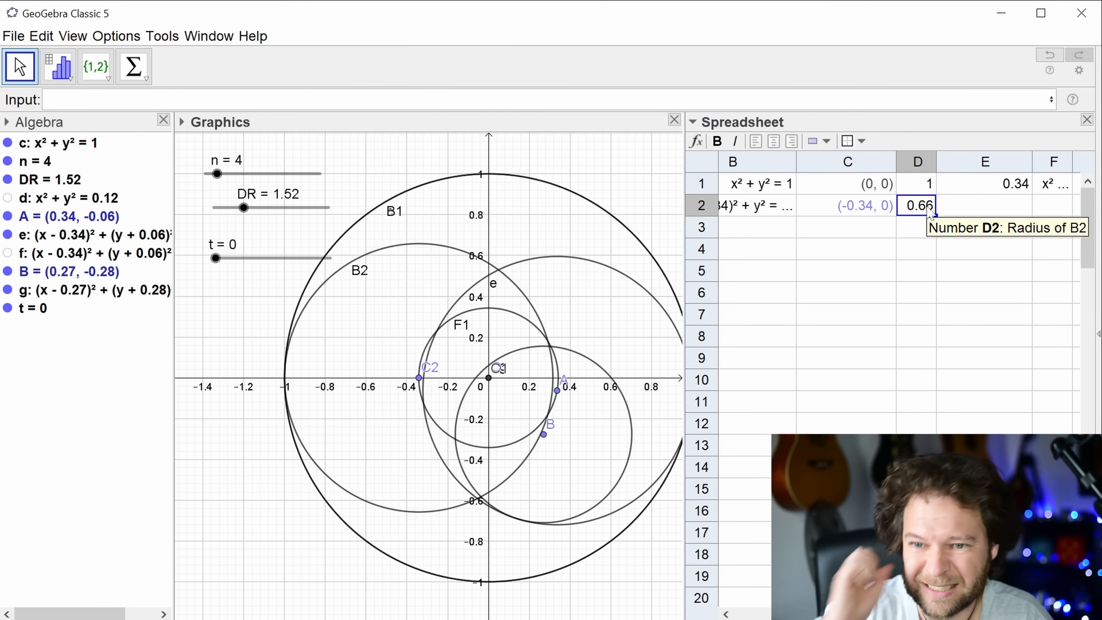
- Check the D1 (1 - 1 / DR) formula in E1 and copy it to E2
double_click(991, 193)
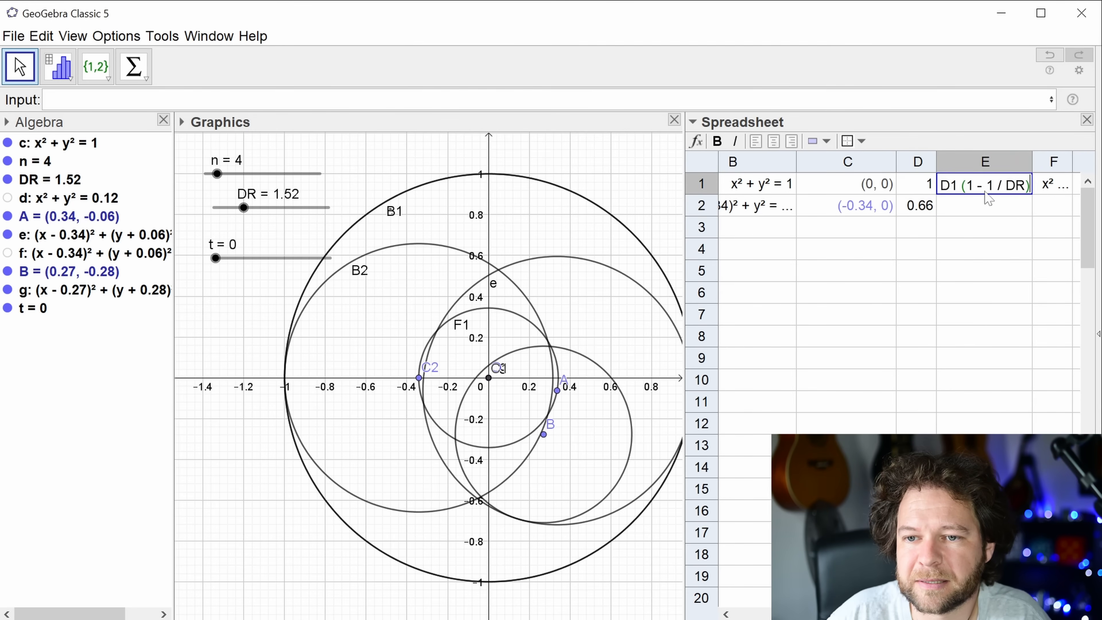
key("Escape")
left_click(987, 206)
left_click(1020, 178)
key("ctrl+c")
left_click(994, 208)
key("ctrl+v")
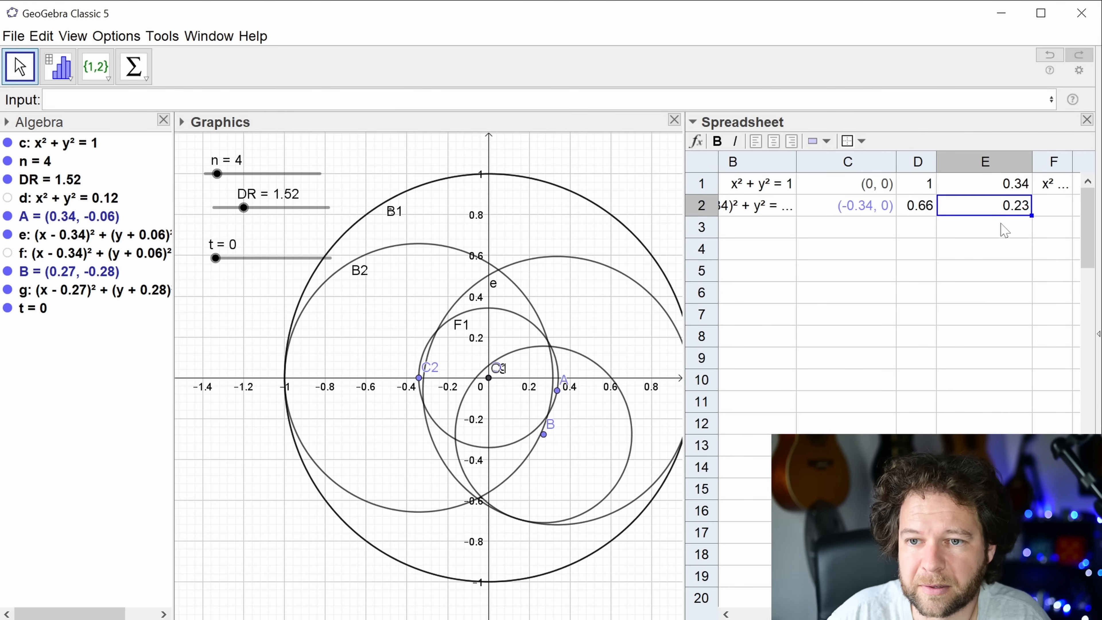
left_click(1056, 184)
key("ctrl+c")
key("ctrl+v")
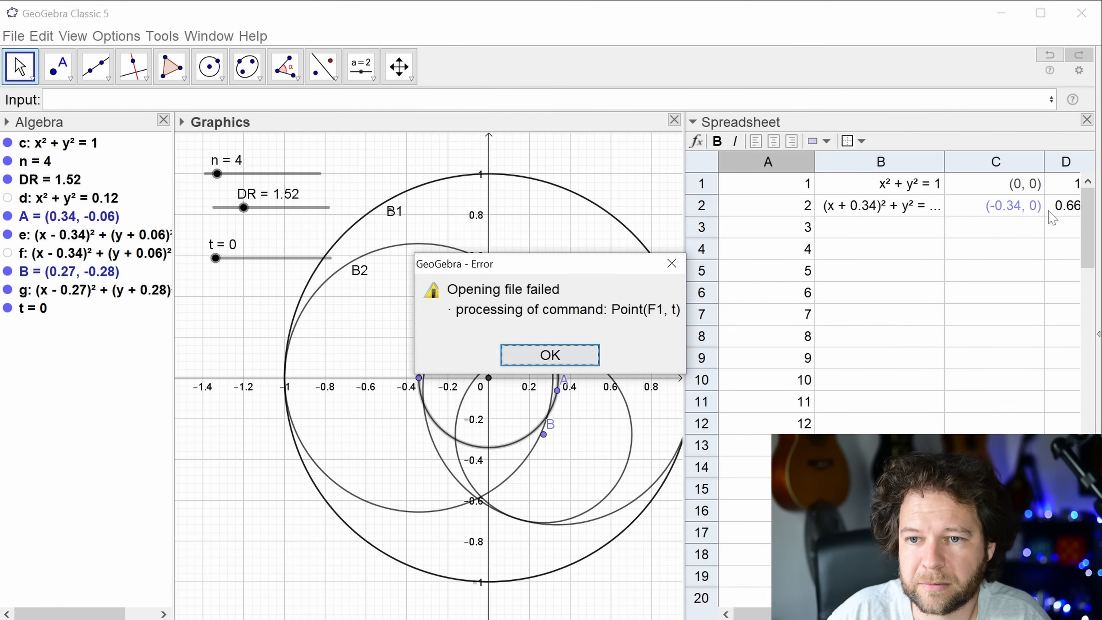
key("Return")
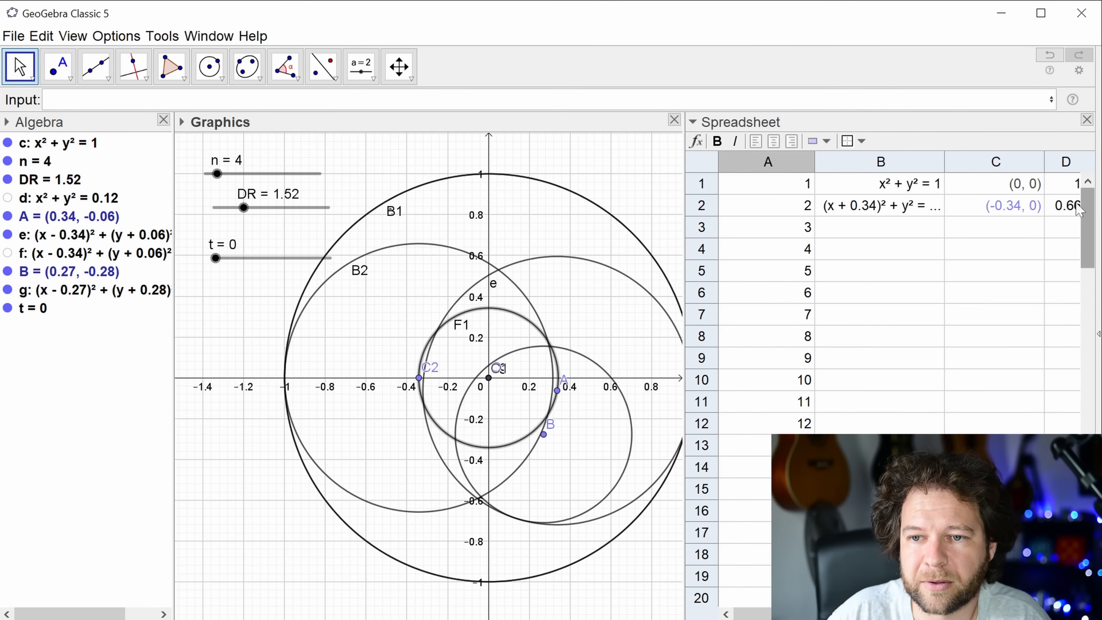
- Copy the circle formula from F1 to F2
left_click(1076, 182)
key("Right")
key("Right")
key("Left")
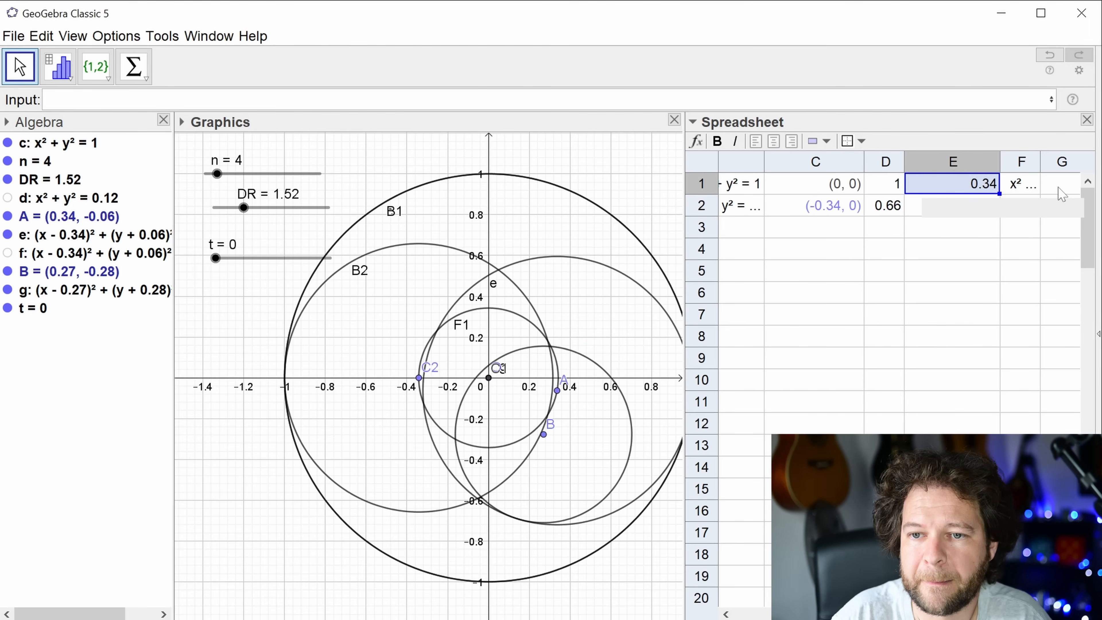
left_click(1035, 186)
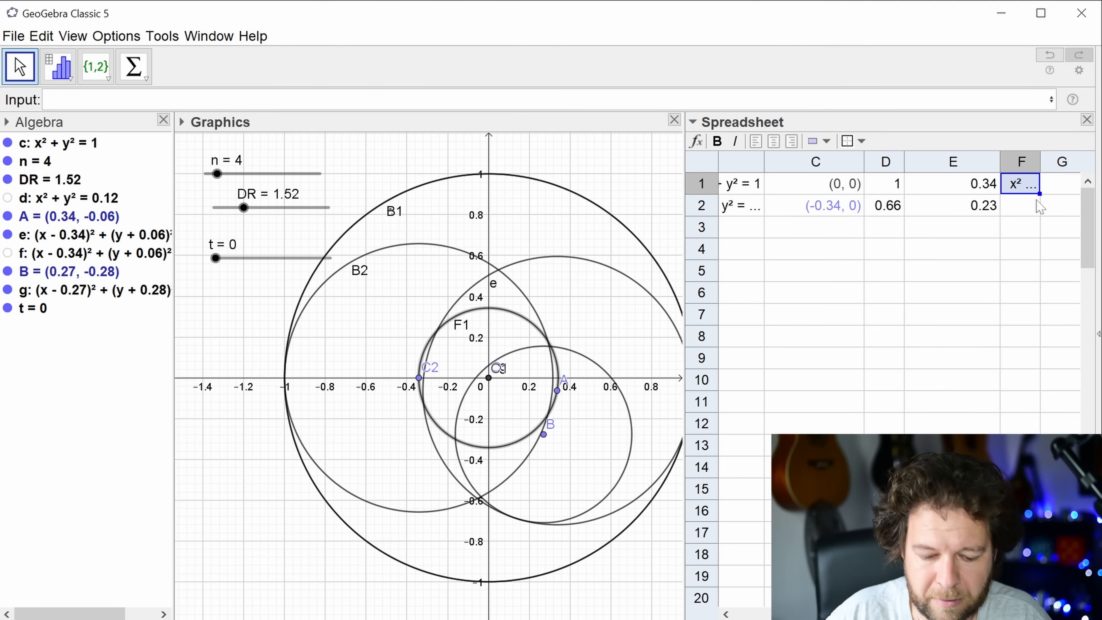
left_click(1019, 208)
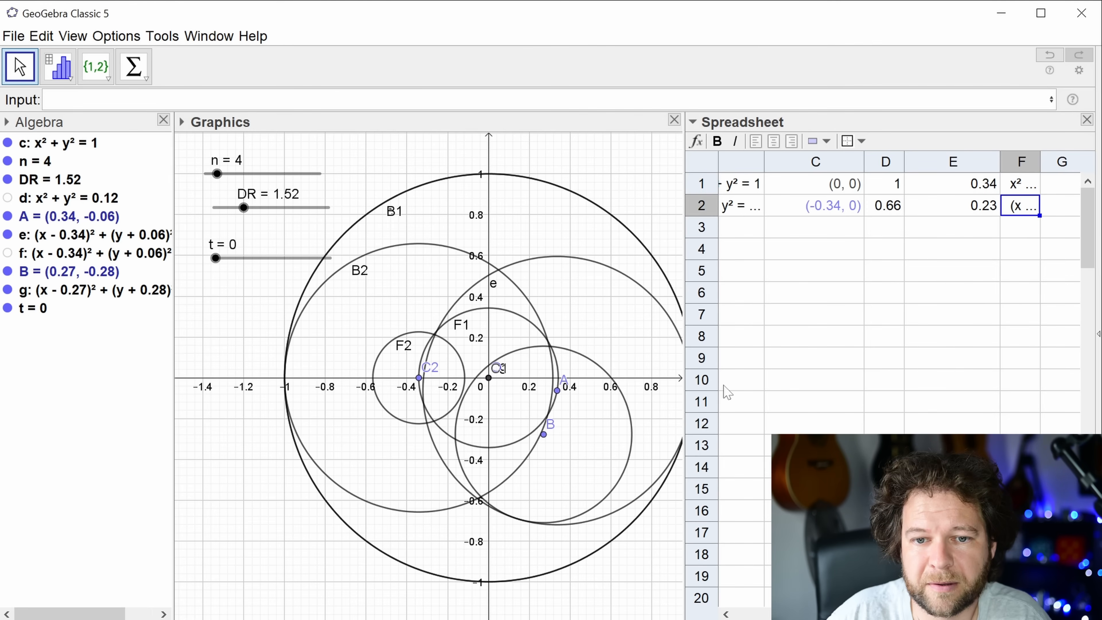
- Hide circles e and g and points A and B, and test slider t, leaving it at 0
right_click(7, 296)
left_click(91, 580)
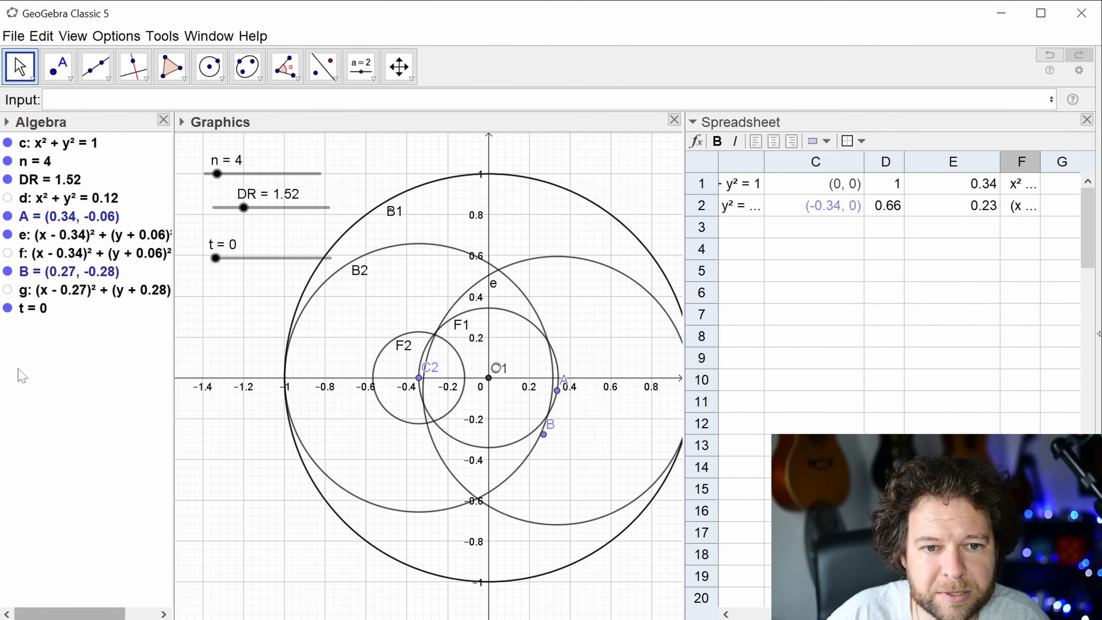
left_click(8, 217)
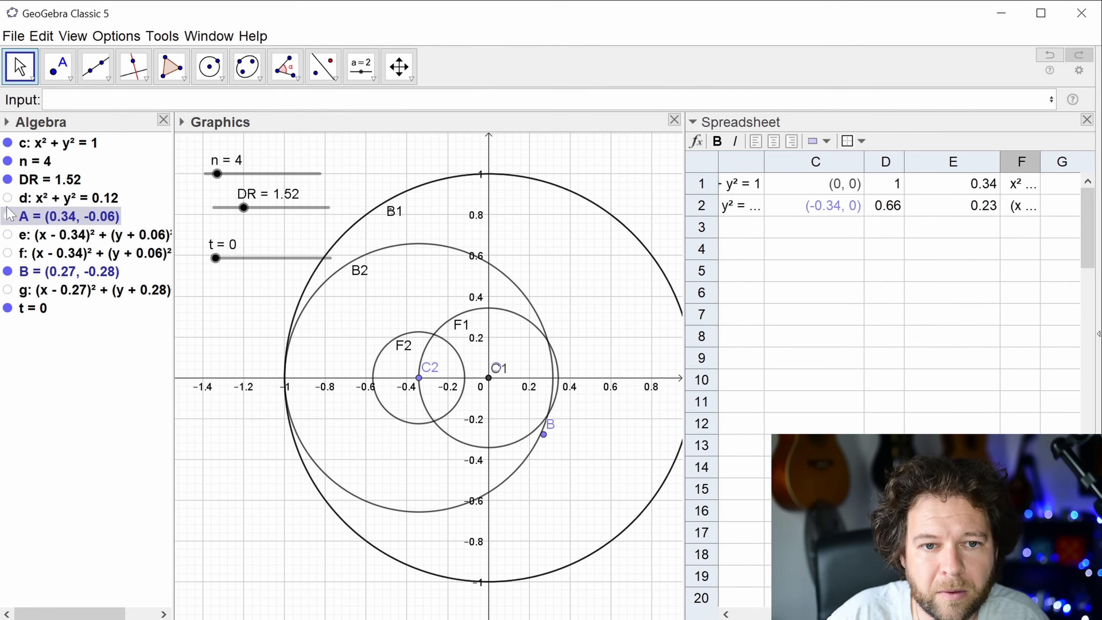
left_click(8, 272)
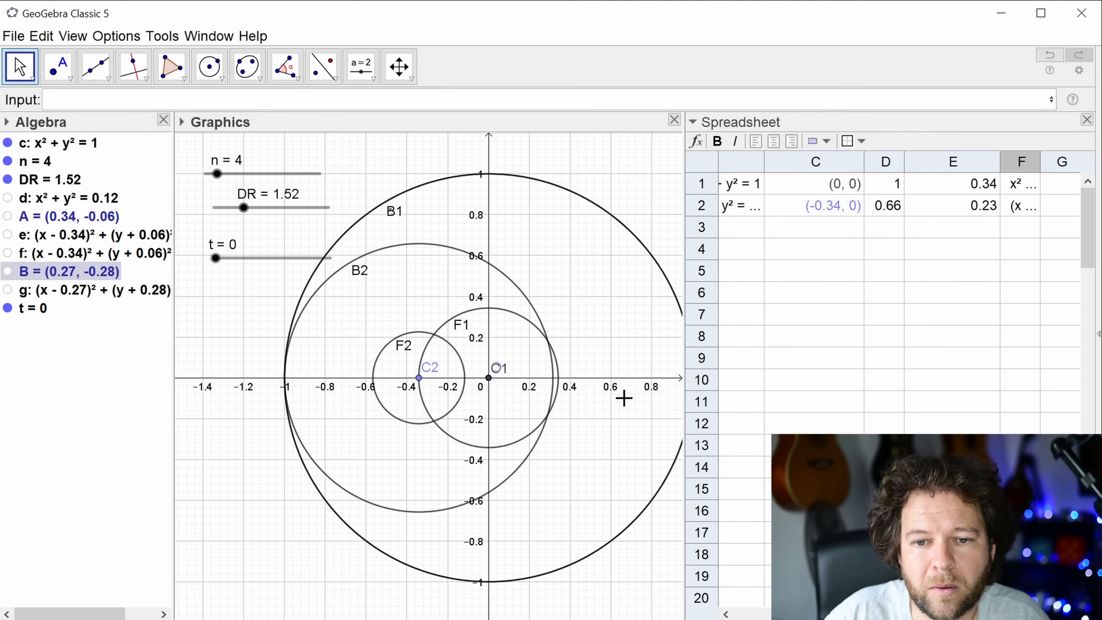
left_click(419, 378)
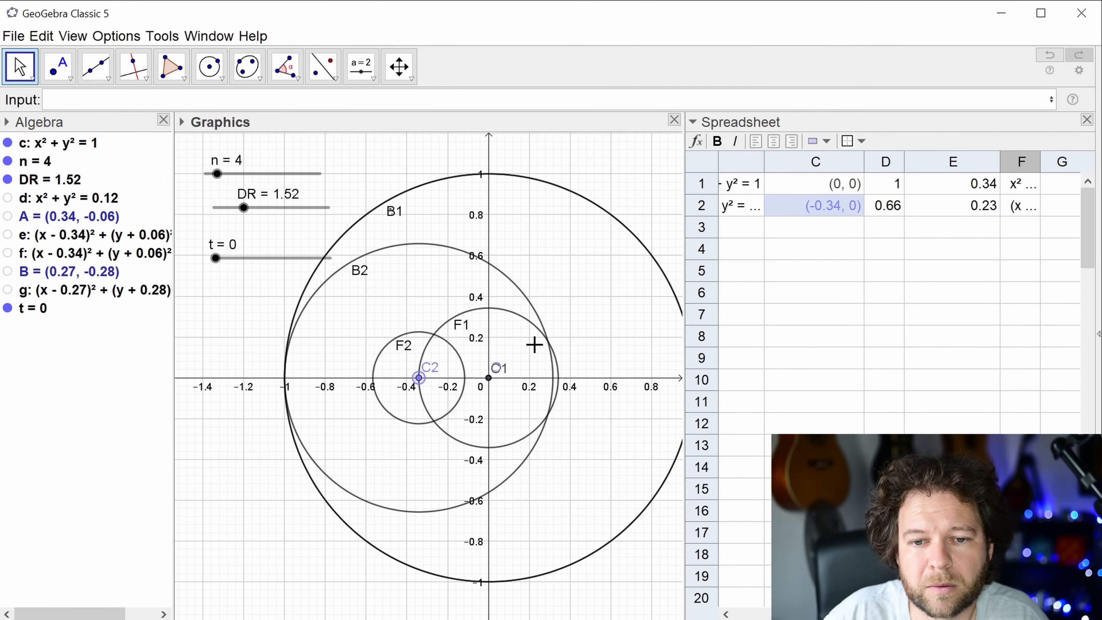
mouse_move(215, 258)
left_mouse_down()
mouse_move(254, 259)
mouse_move(215, 258)
left_mouse_up()
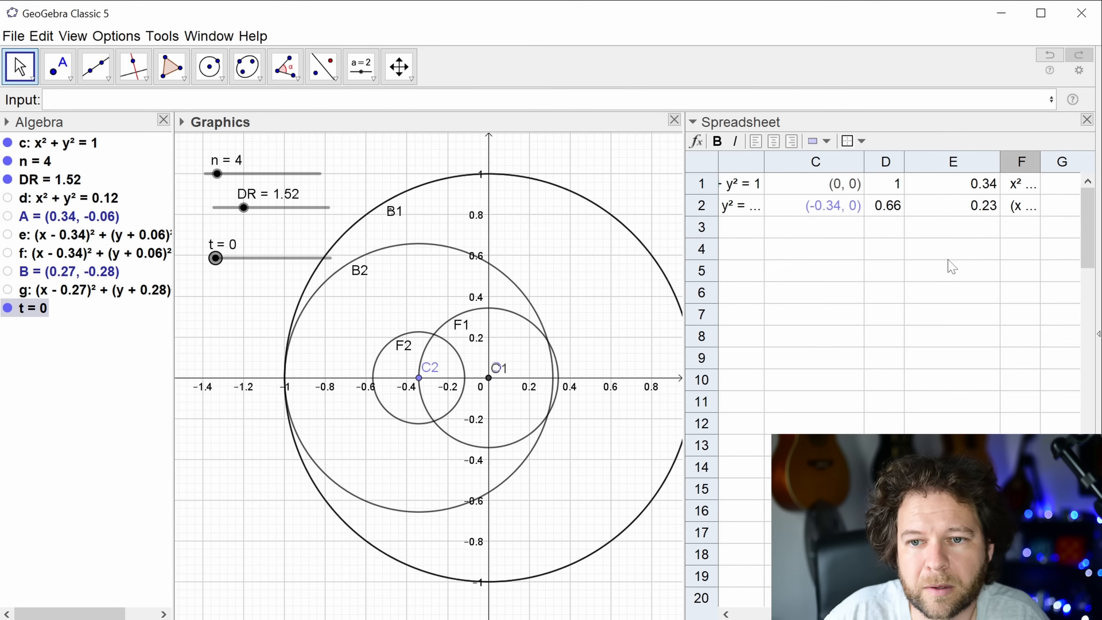
- Multiply the path parameter of the point in C2 by A2, making it =Point(F1, t*A2)
left_click(837, 212)
double_click(842, 207)
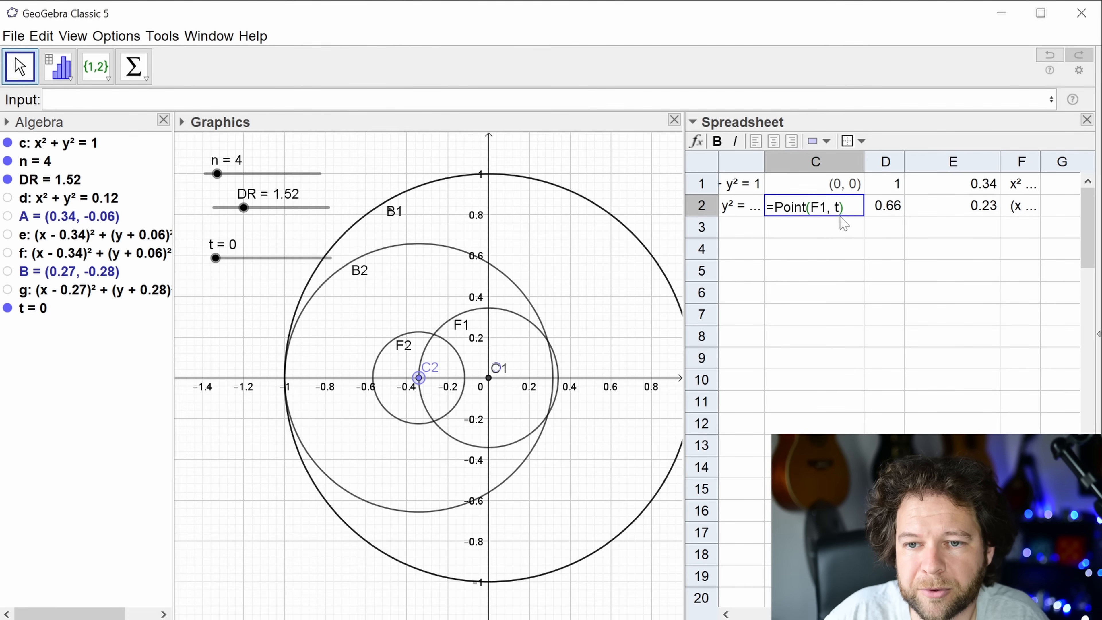
type("*")
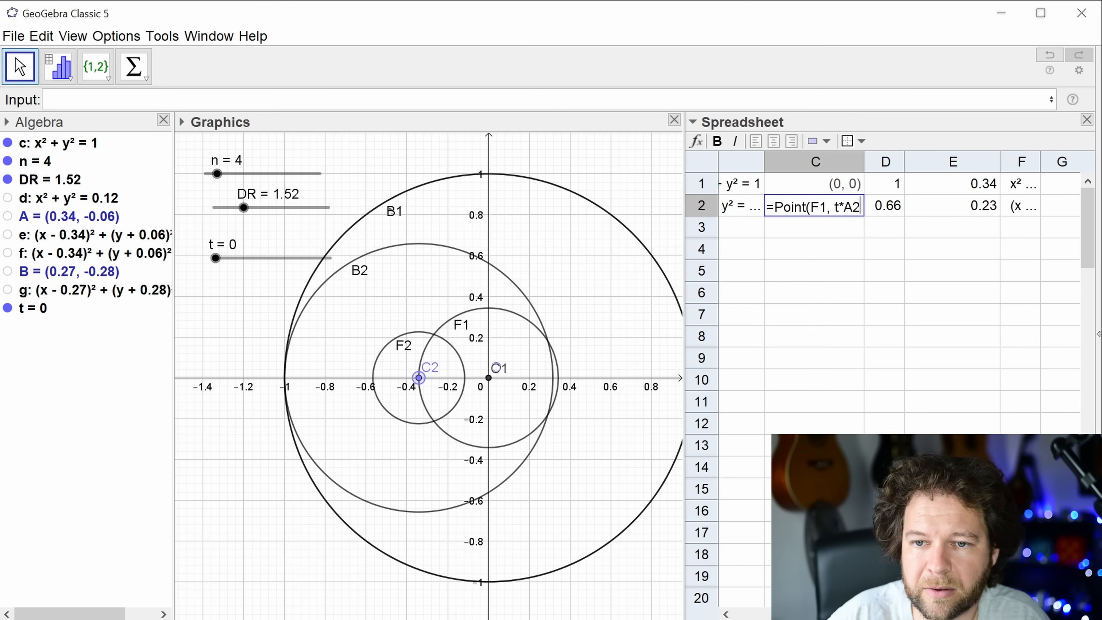
key("Return")
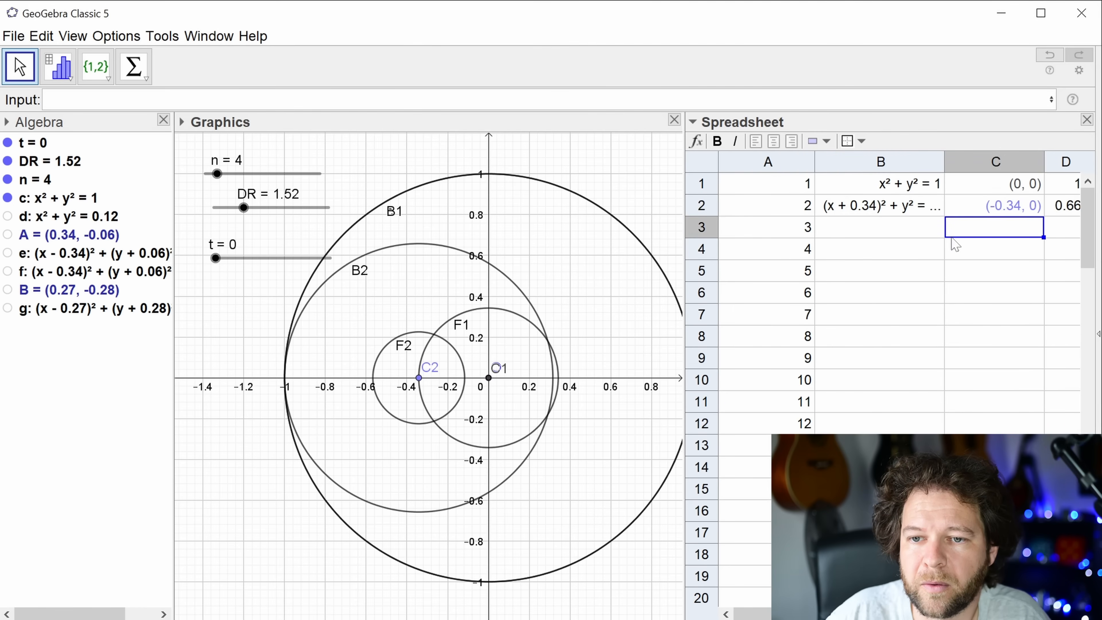
- Copy cells B2 through F2 into row 3, starting at B3, to build the third nested circle
left_click(918, 217)
left_click_drag(903, 221, 967, 204)
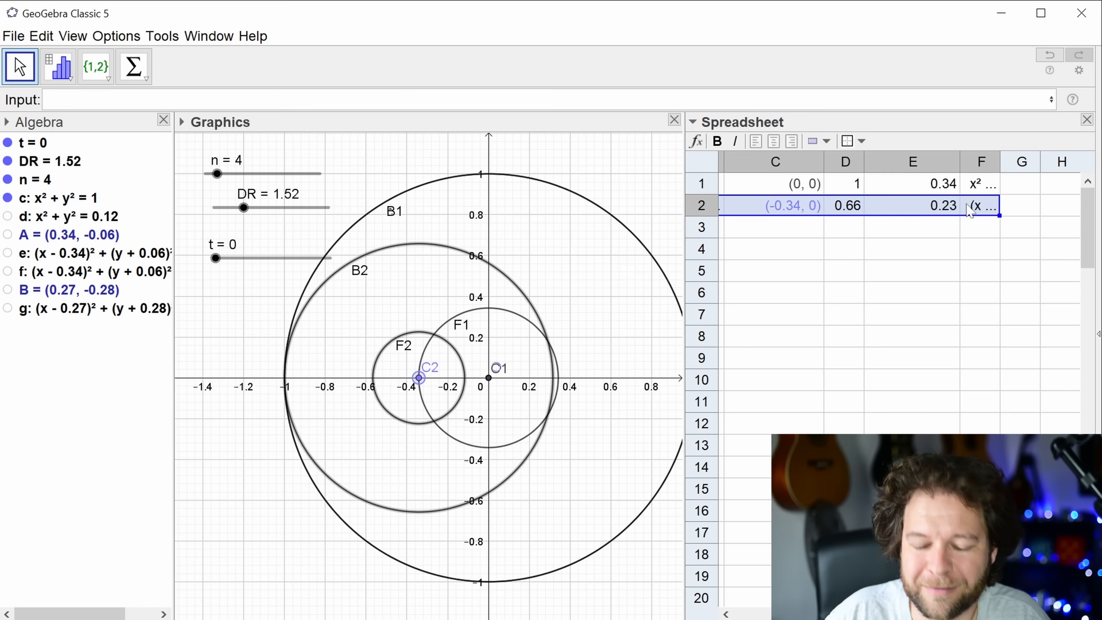
key("Down")
key("Left")
key("Left")
key("Left")
key("Left")
key("Left")
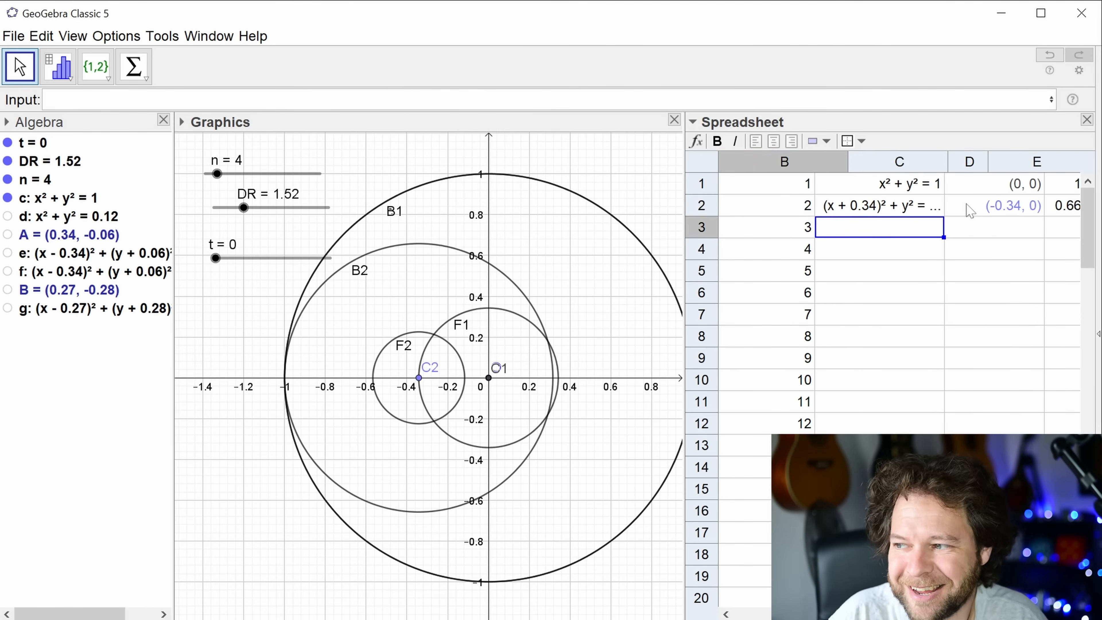
key("Right")
key("ctrl+v")
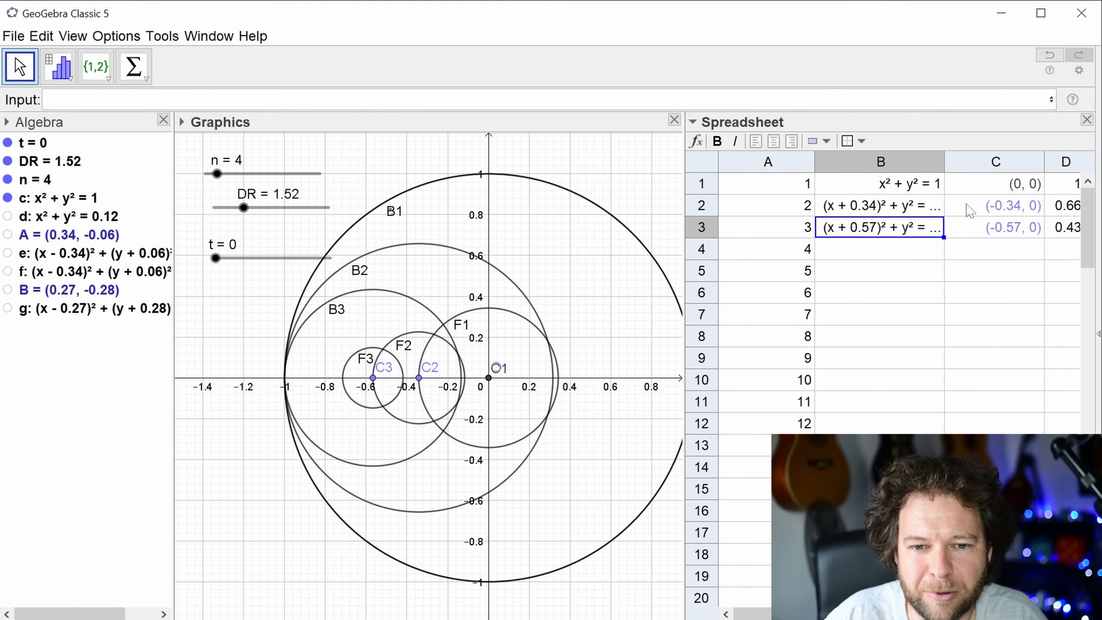
- Set slider t to 0.28 and change the path parameter in C2, making it =Point(F1, t A1)
left_click_drag(216, 258, 271, 313)
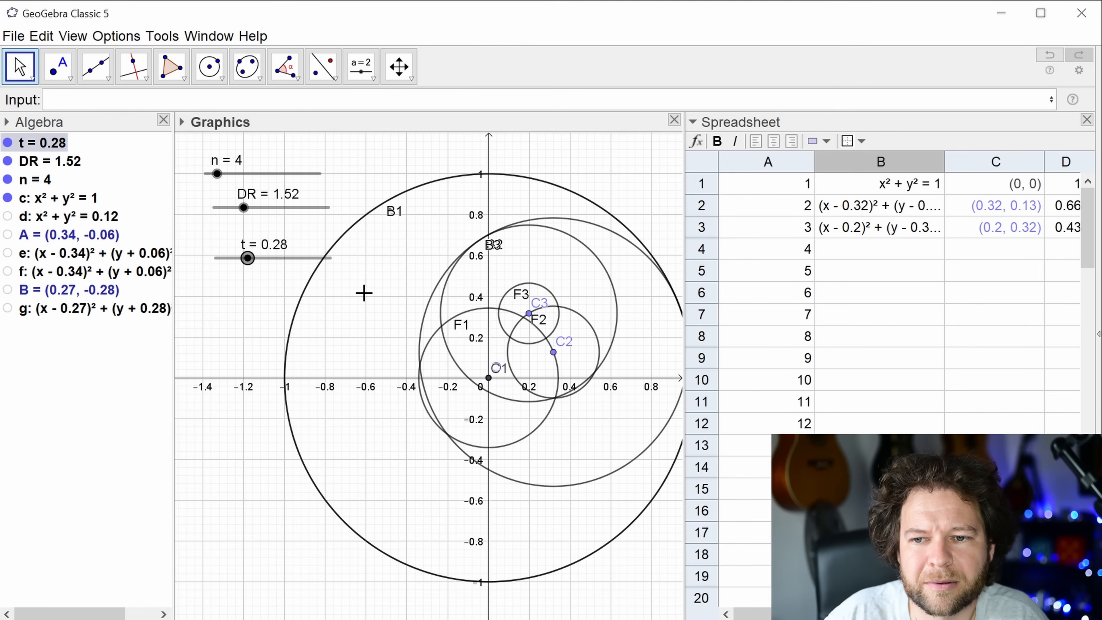
double_click(974, 231)
key("Escape")
double_click(1016, 209)
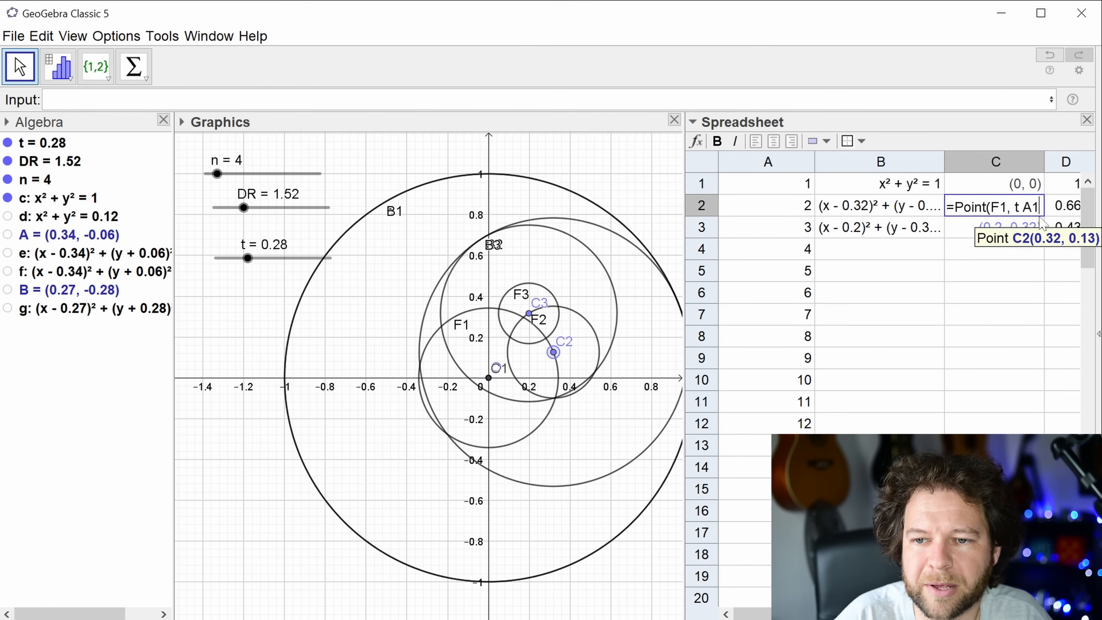
key("Return")
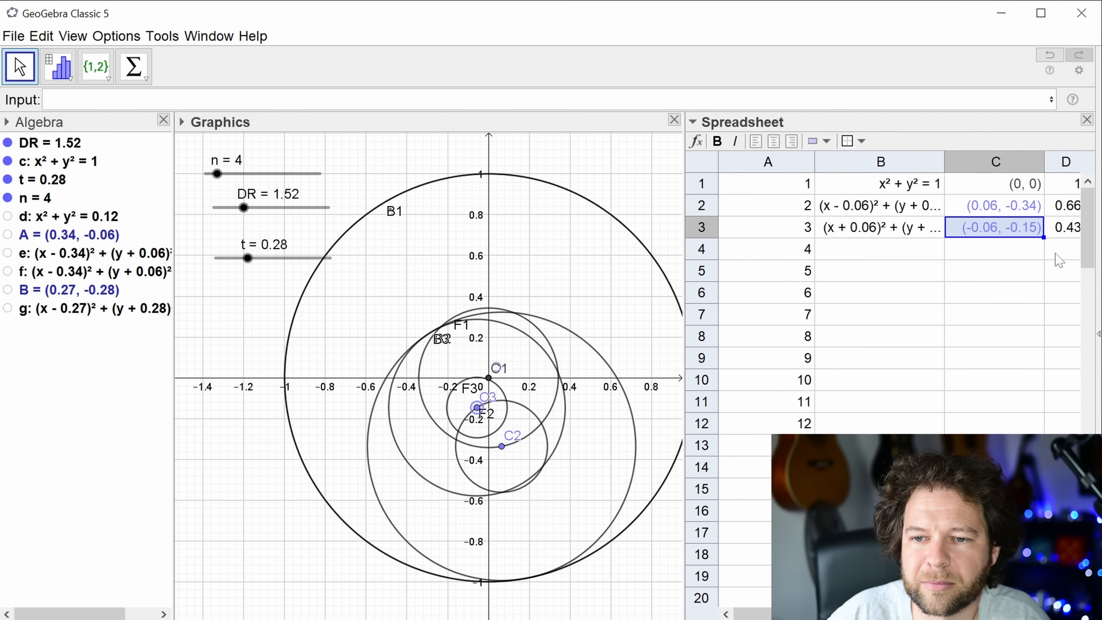
- Change the formula of the point in C3 to =Point(F2, t A2)
double_click(1032, 233)
left_click(1037, 230)
key("BackSpace")
type("2, t A2")
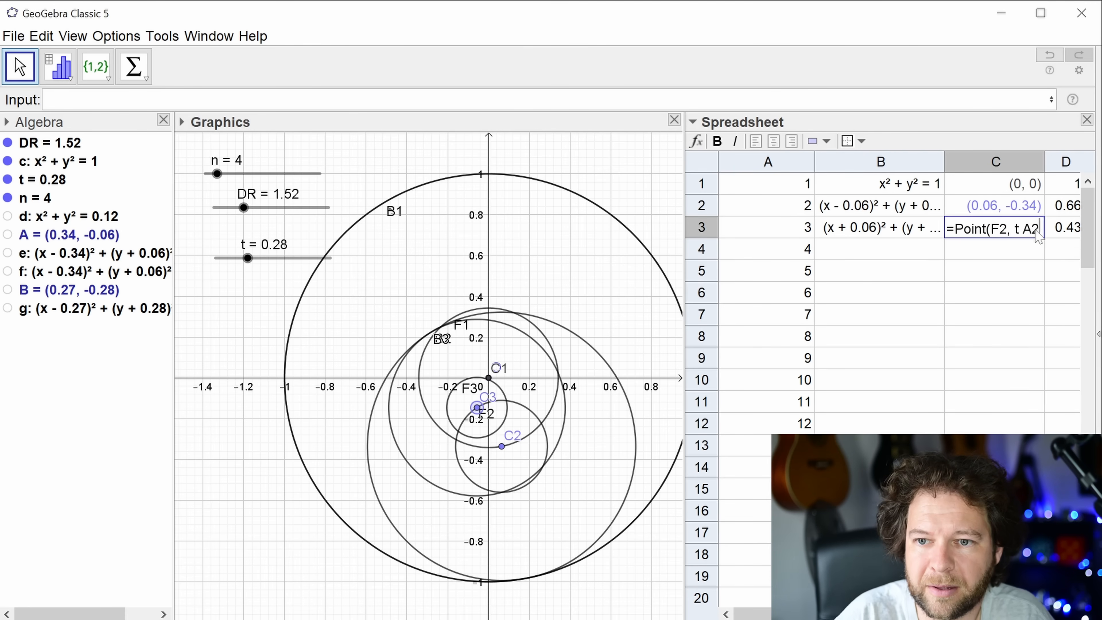
key("Return")
- Test slider t at 0.17 and inspect the point formulas in C3 and C2 without changing them
left_click_drag(248, 260, 236, 290)
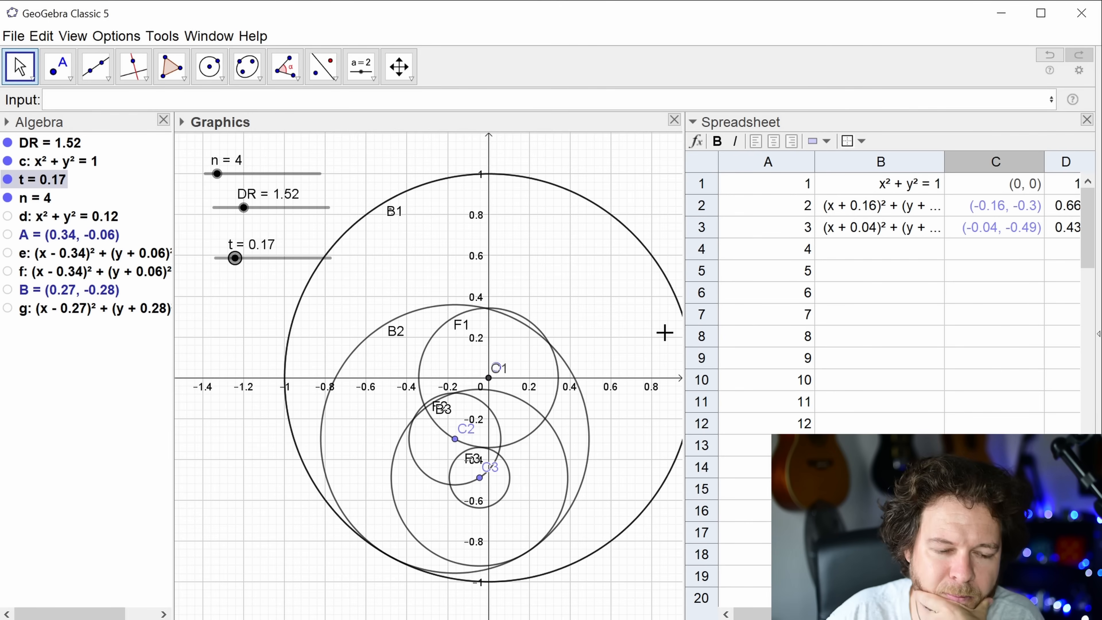
double_click(1003, 229)
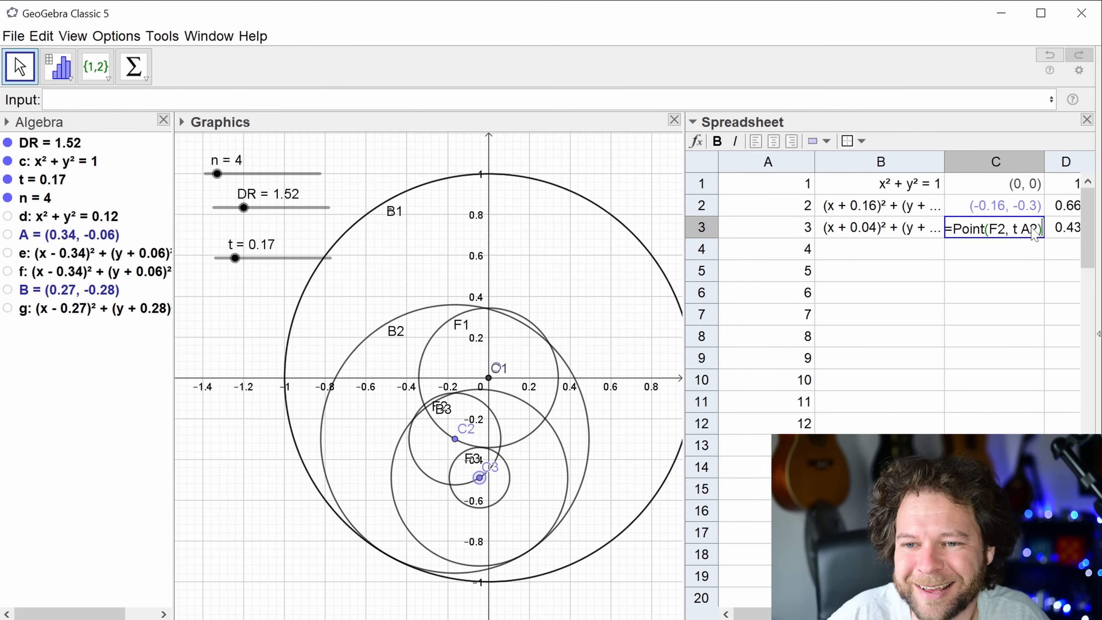
key("Escape")
double_click(1020, 211)
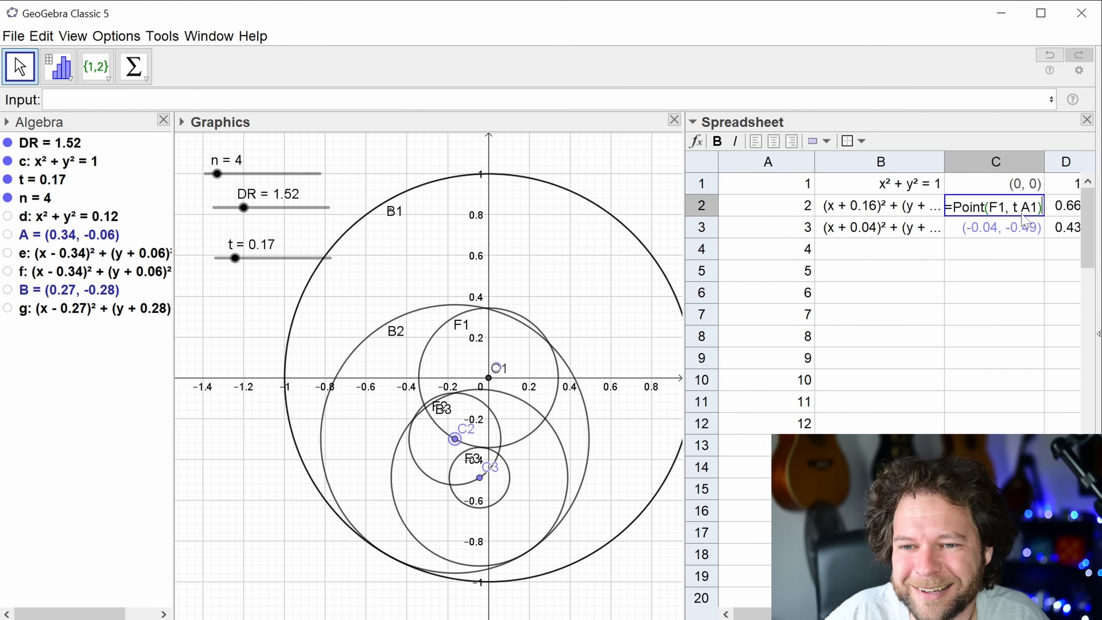
key("Escape")
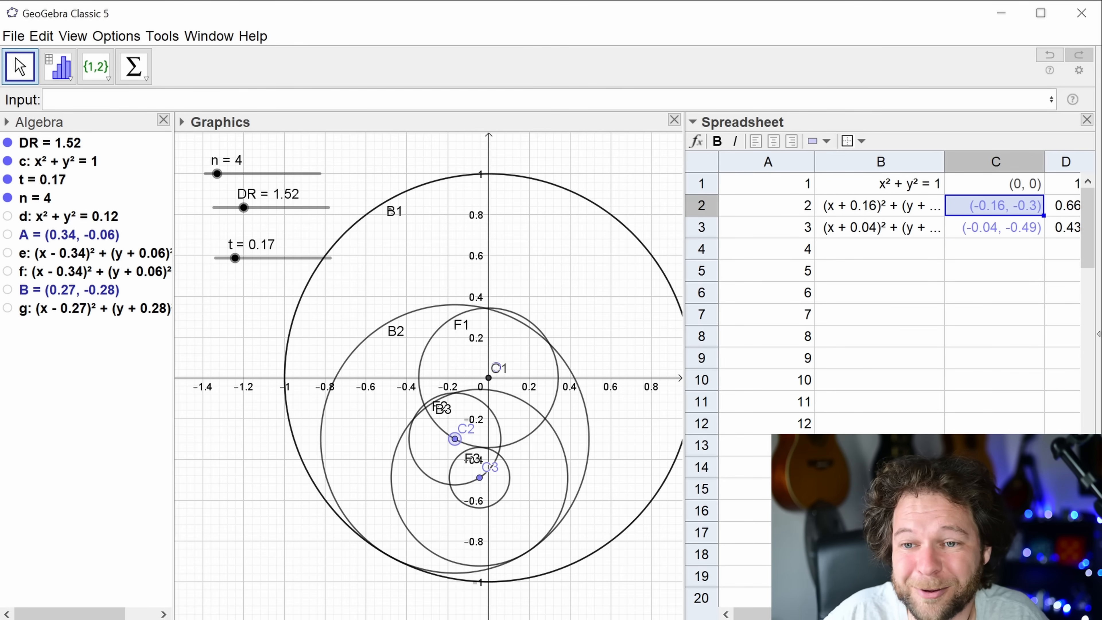
- Look up the div, mod and floor functions among the command suggestions, leaving the input empty
type("div")
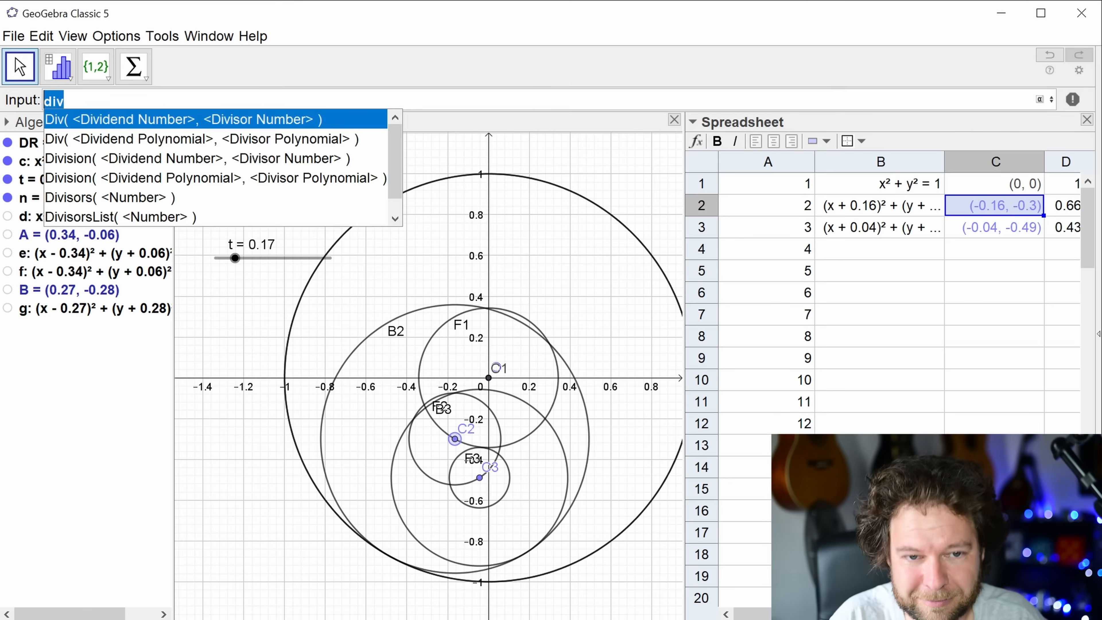
key("BackSpace")
key("BackSpace")
key("BackSpace")
type("mod")
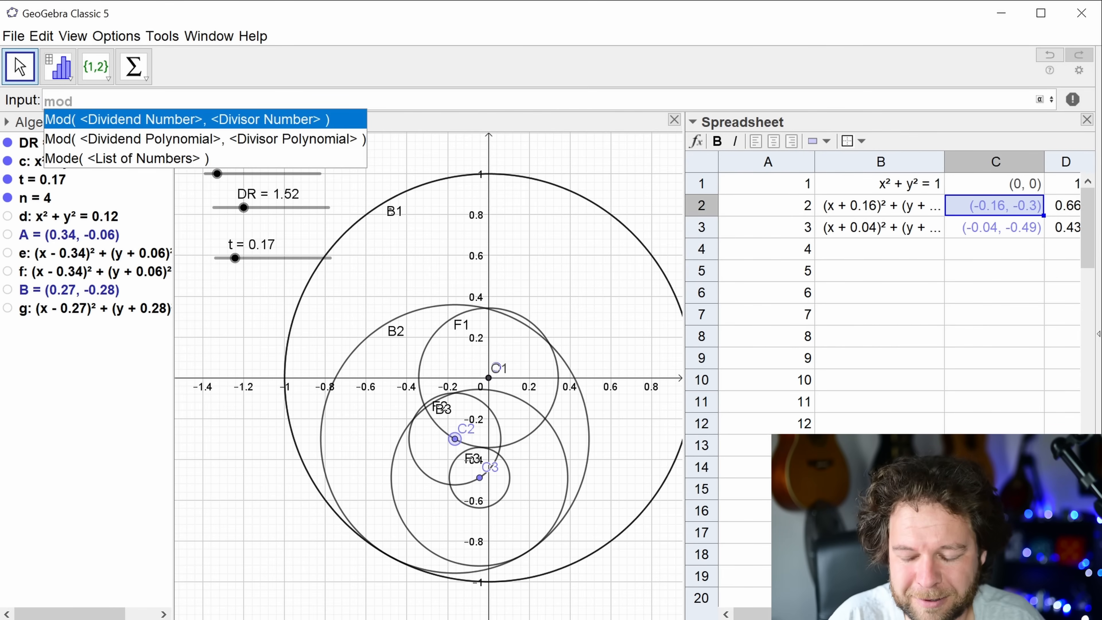
key("ctrl+a")
key("BackSpace")
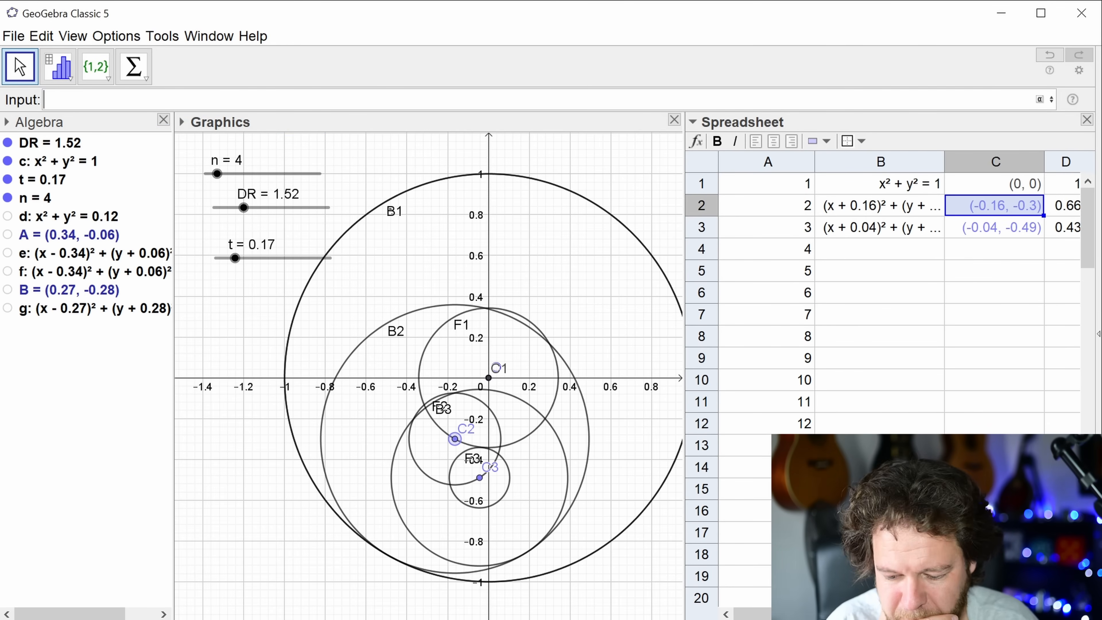
type("floor")
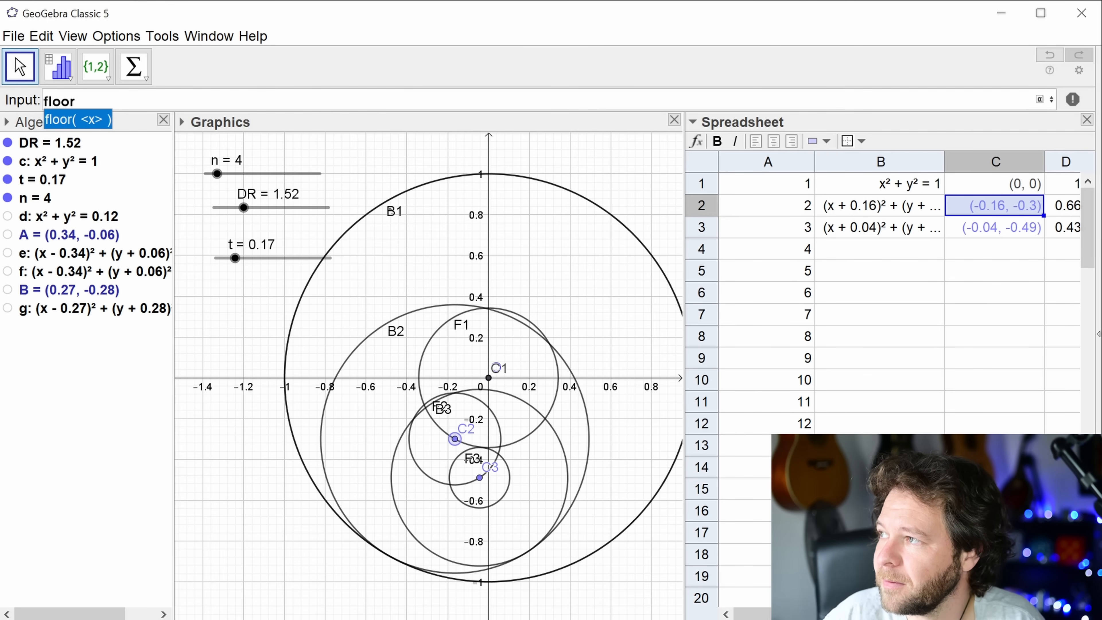
key("ctrl+a")
key("BackSpace")
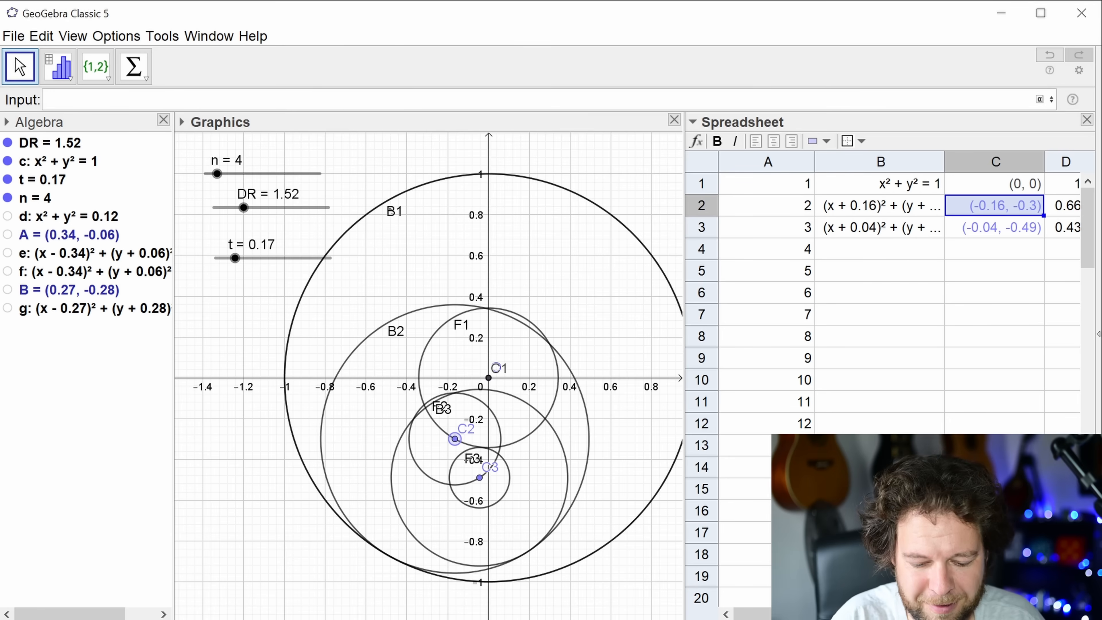
- Try to evaluate mod(3.13) as a fractional part, and clear the entry
type("mod(")
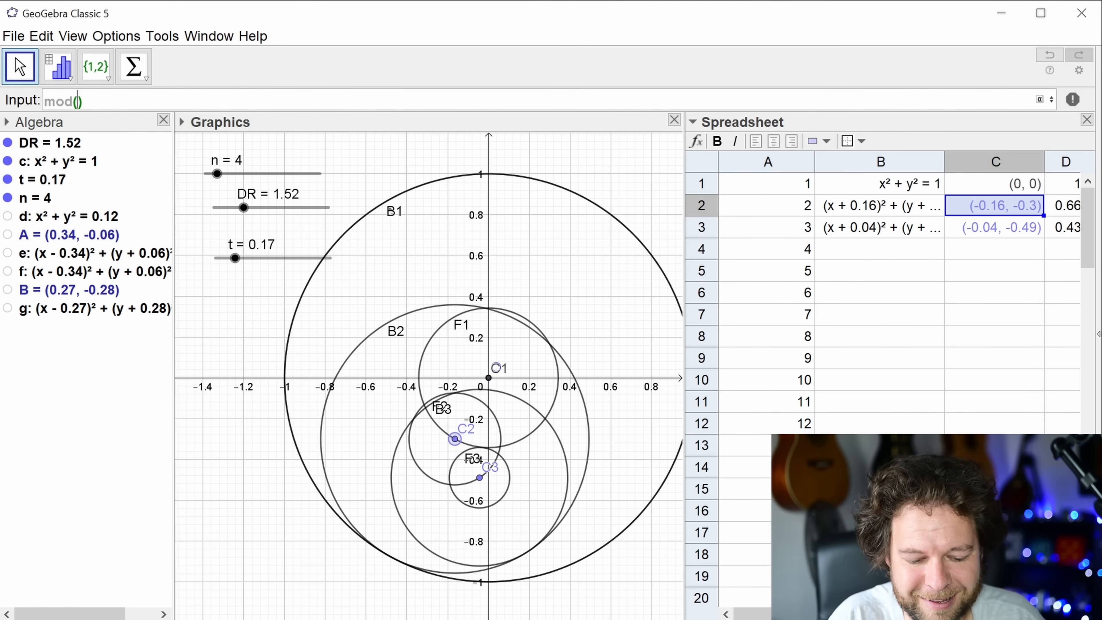
type("3.13")
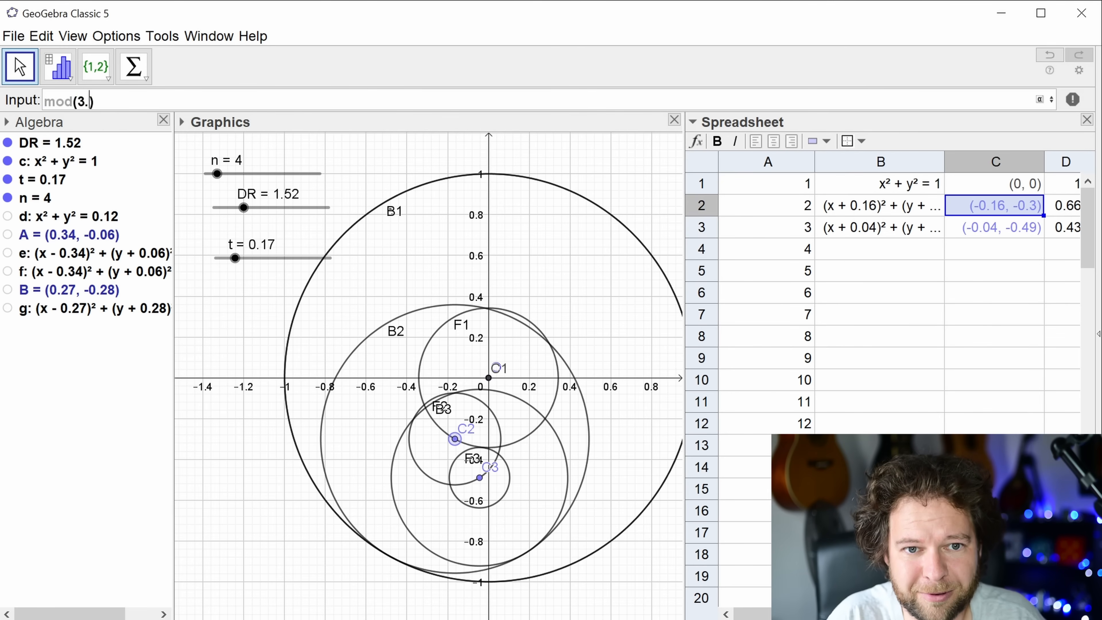
key("Return")
key("Return")
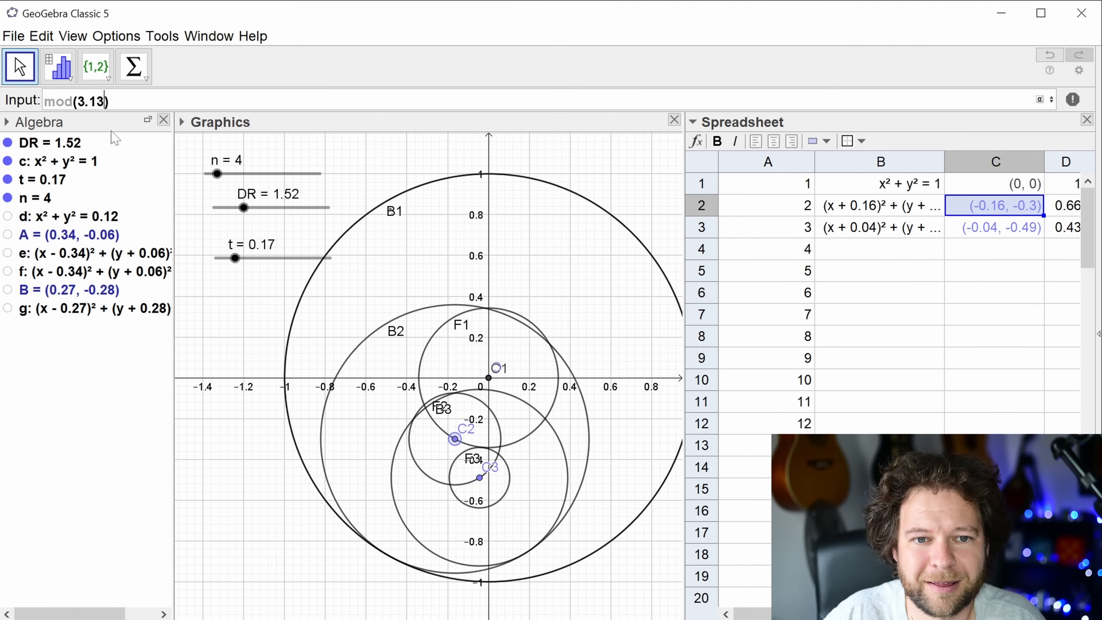
key("ctrl+a")
key("BackSpace")
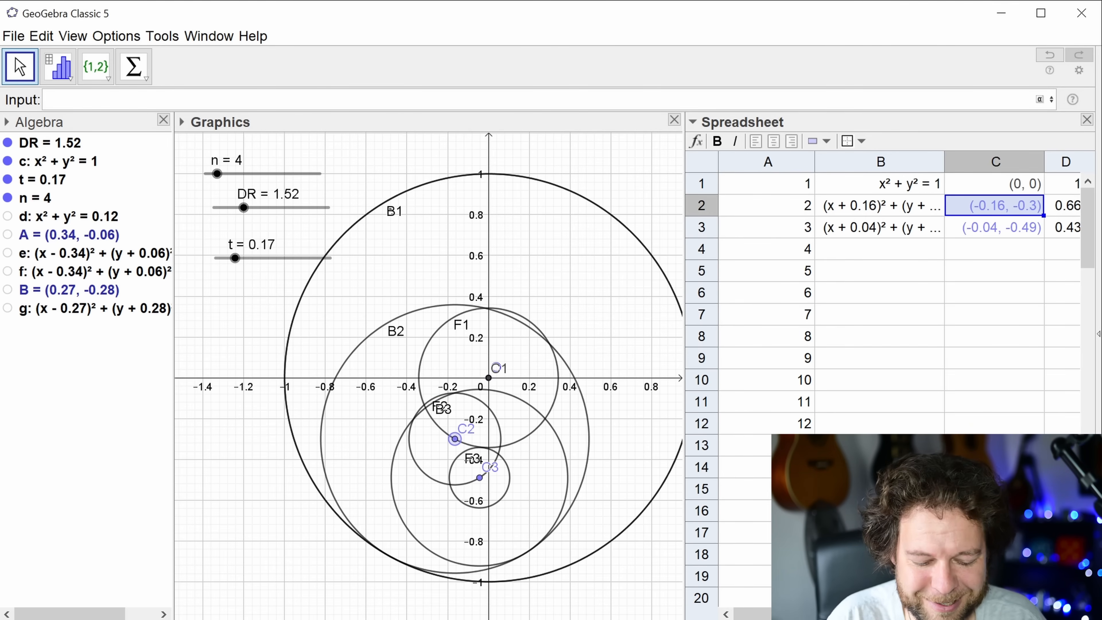
- Evaluate 3.14 minus its floor as a test of the fractional-part expression
type("3.14")
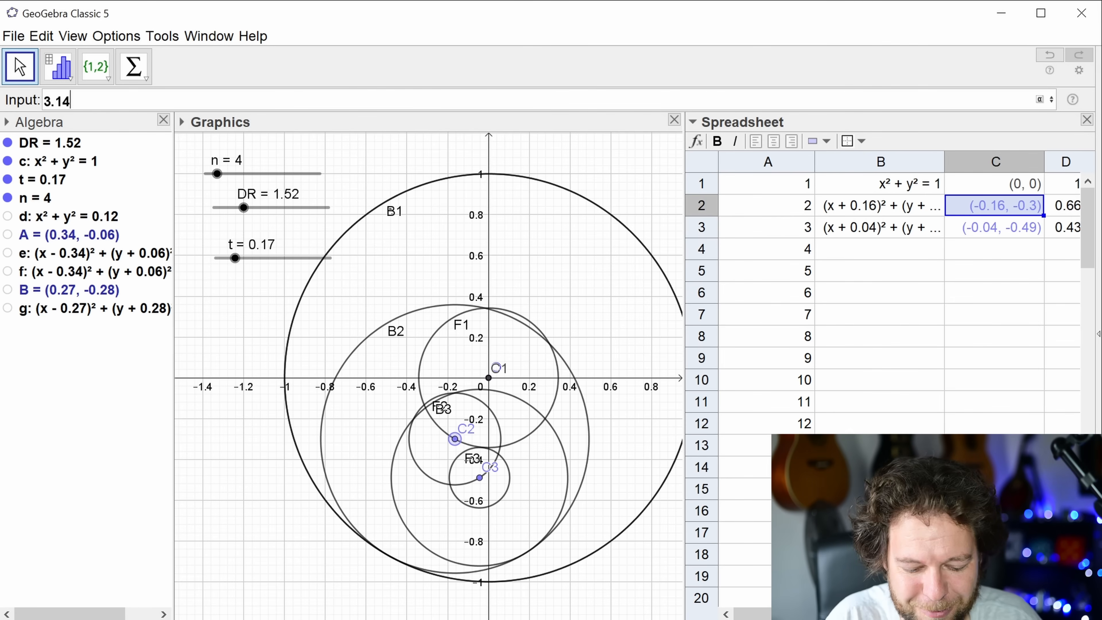
type("-floor")
key("Return")
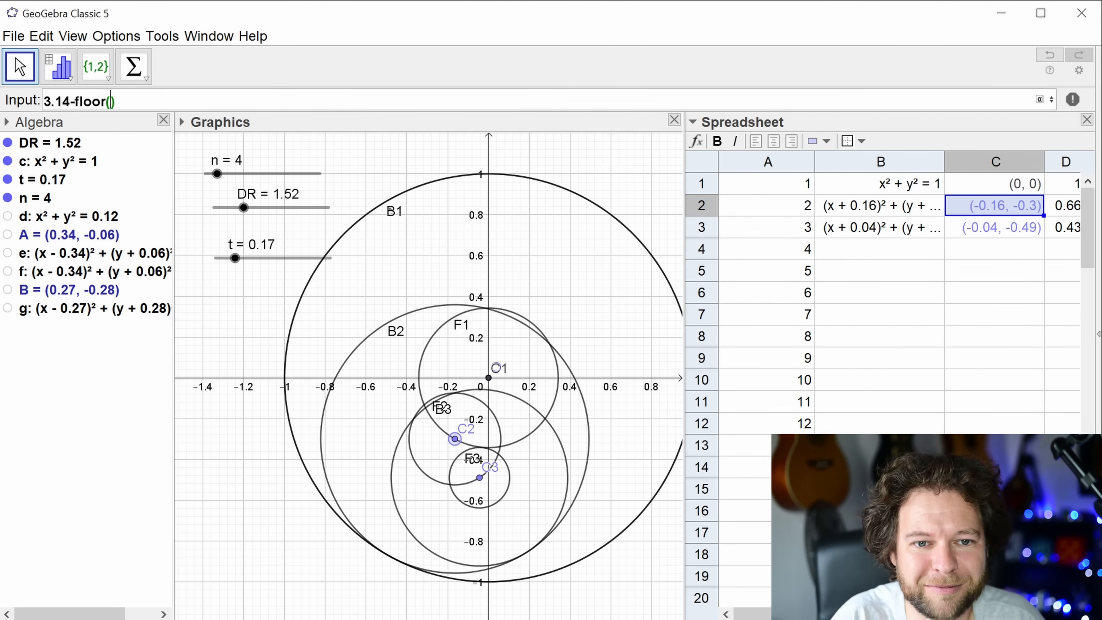
type("3.1")
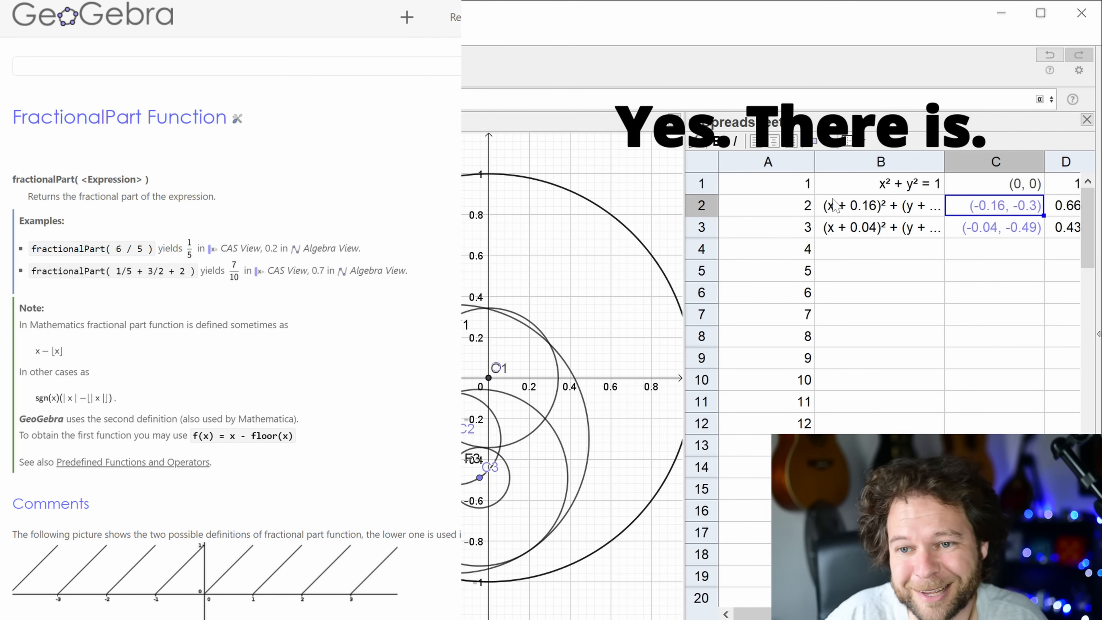
- Reduce the path parameter in C2 to its fractional part, t A1-floor(t*A1), and copy the formula down to C3
double_click(990, 211)
left_click_drag(1013, 207, 1040, 220)
key("Right")
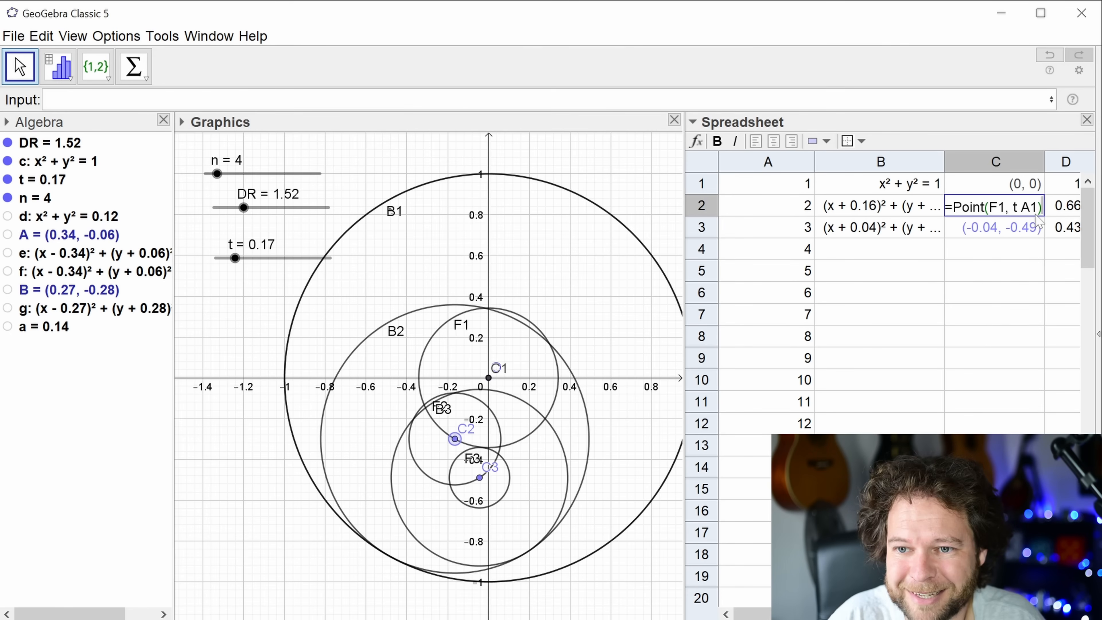
type("-floor(")
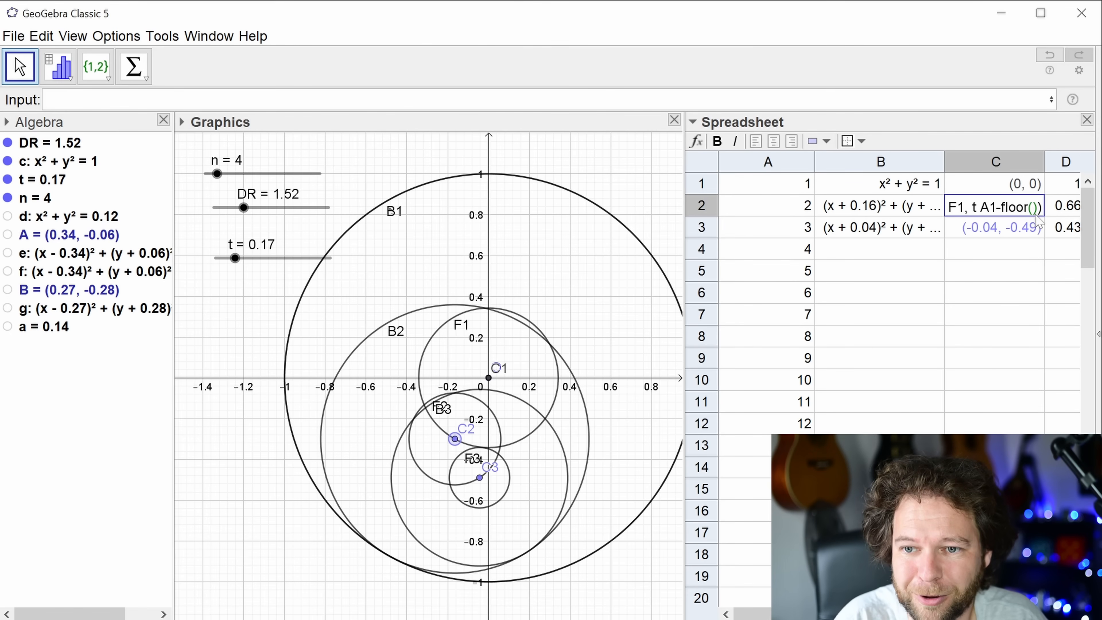
type("t*A1")
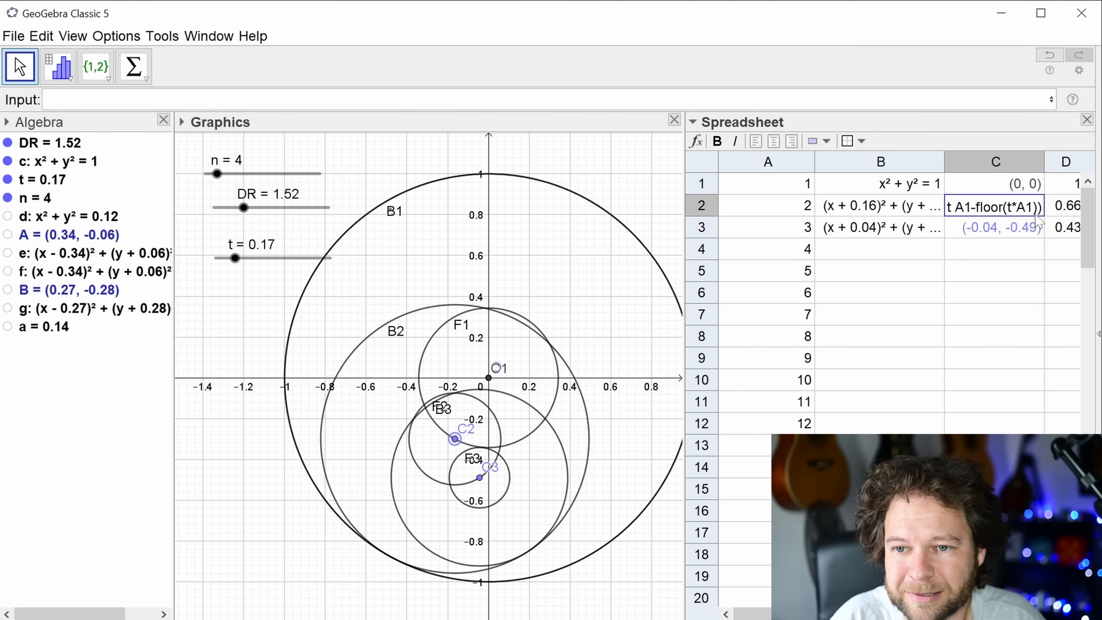
left_click(1032, 209)
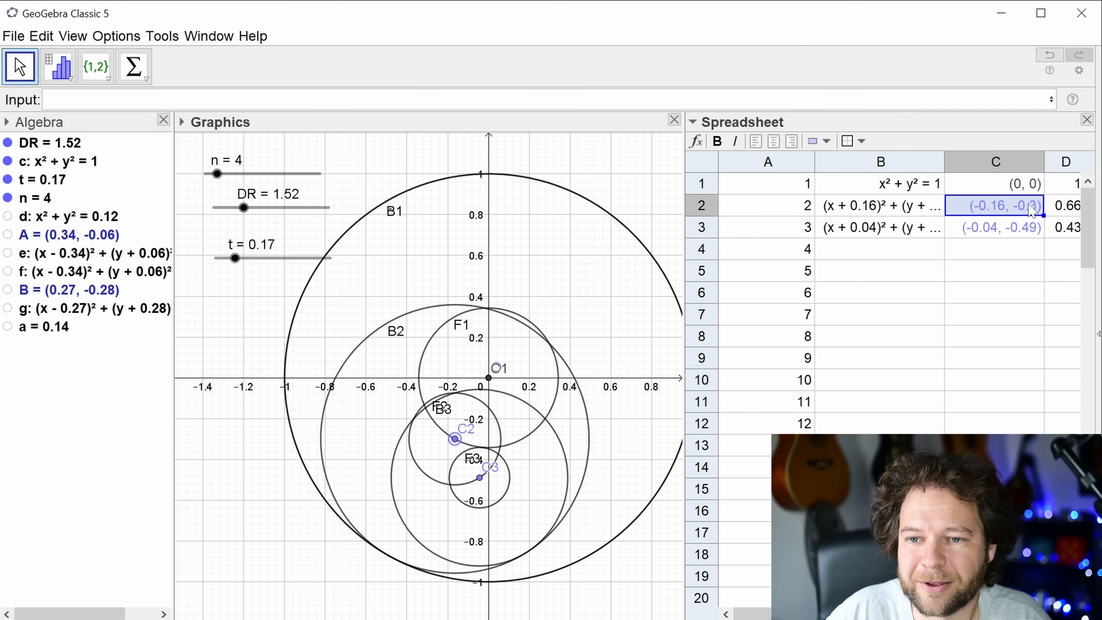
left_click_drag(1045, 216, 1050, 238)
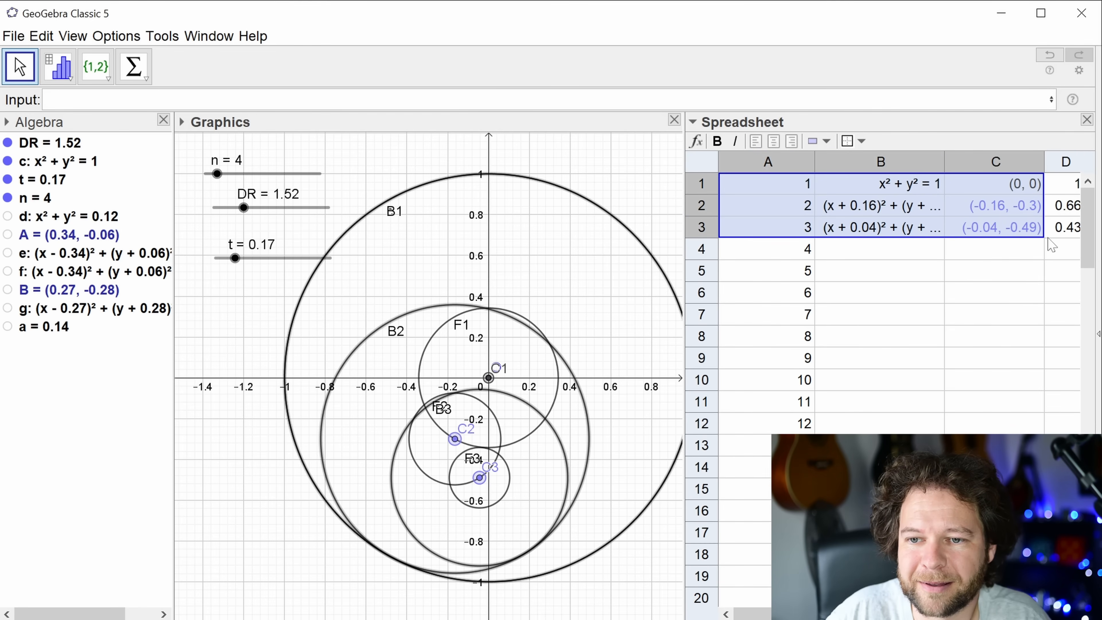
- Return slider t to 0 and hide all the circles of column F
left_click_drag(238, 273, 216, 297)
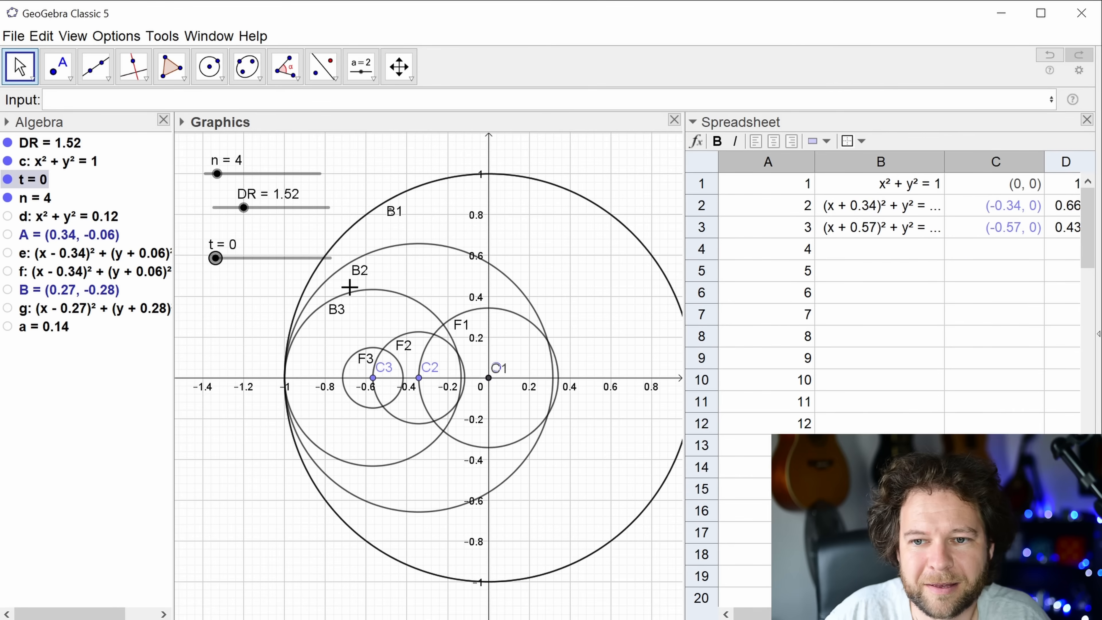
scroll(868, 282, "right", 5)
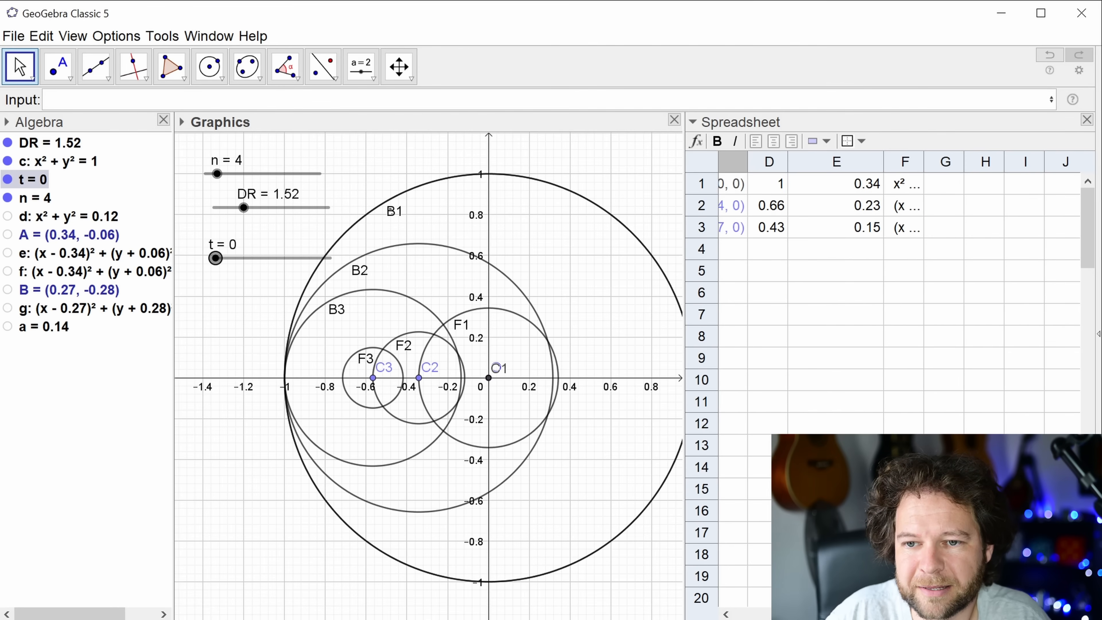
left_click(907, 164)
right_click(909, 167)
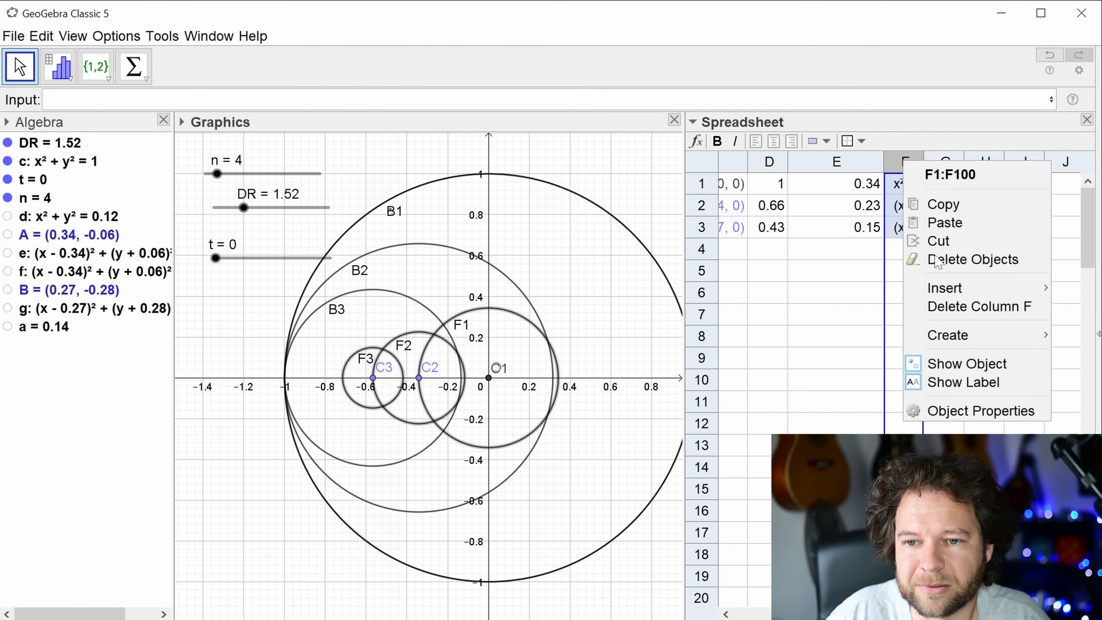
left_click(979, 370)
mouse_move(217, 264)
left_mouse_down()
mouse_move(355, 282)
mouse_move(196, 264)
left_mouse_up()
- Copy cells B3 through F3 down to row 10 to build the remaining nested circles
mouse_move(905, 226)
left_mouse_down()
mouse_move(721, 237)
mouse_move(893, 229)
left_mouse_up()
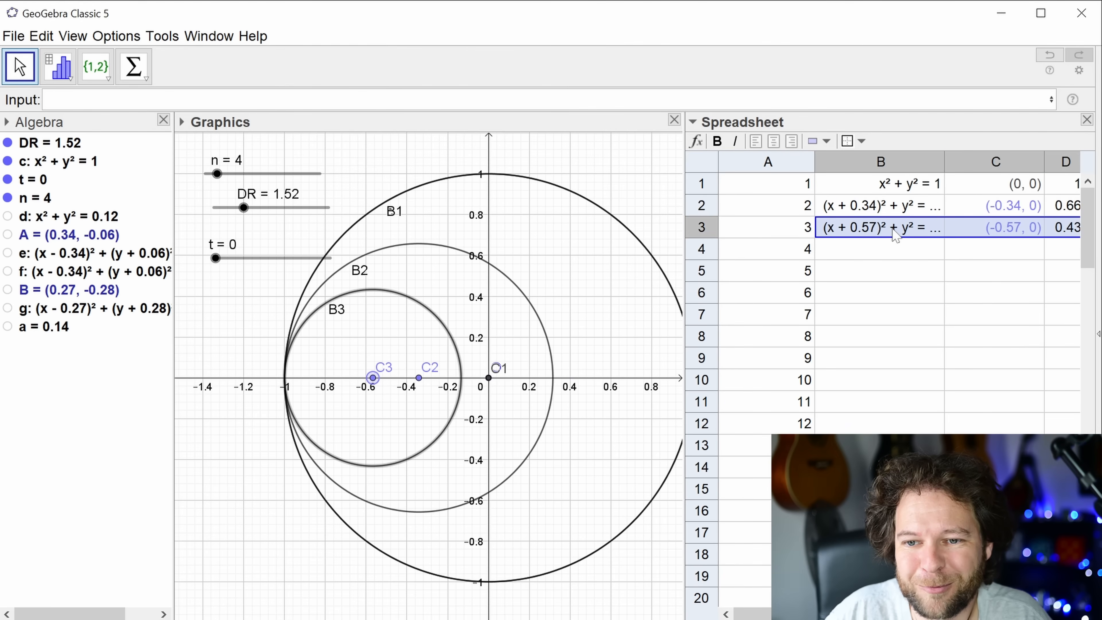
left_click(873, 248)
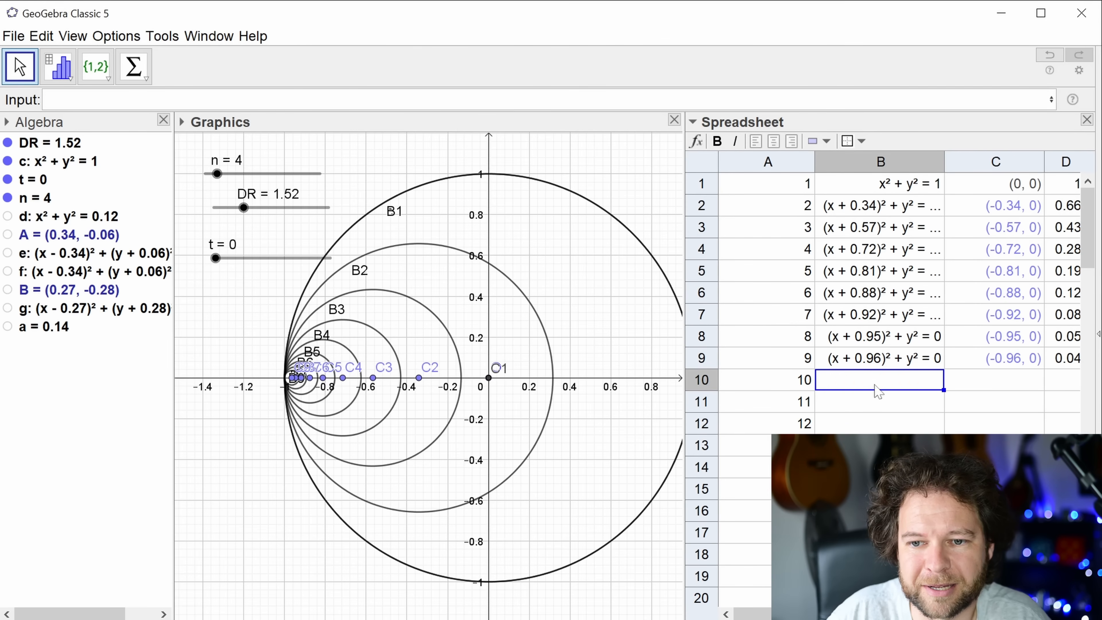
- Hide the centre points of column C and the labels of the circles in column B
left_click(994, 163)
right_click(994, 168)
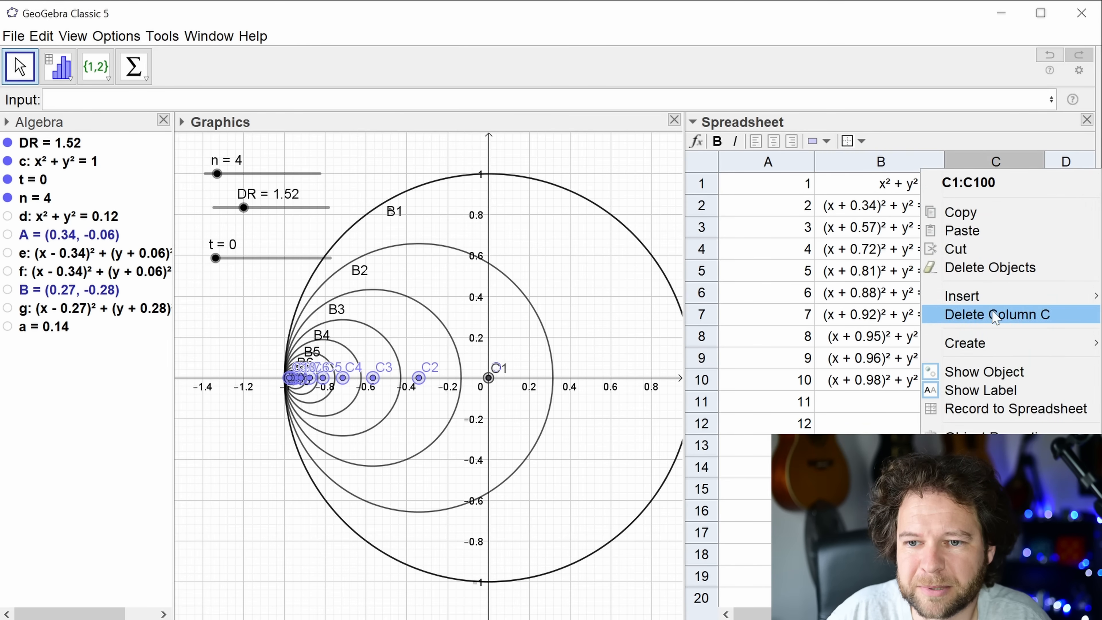
left_click(994, 374)
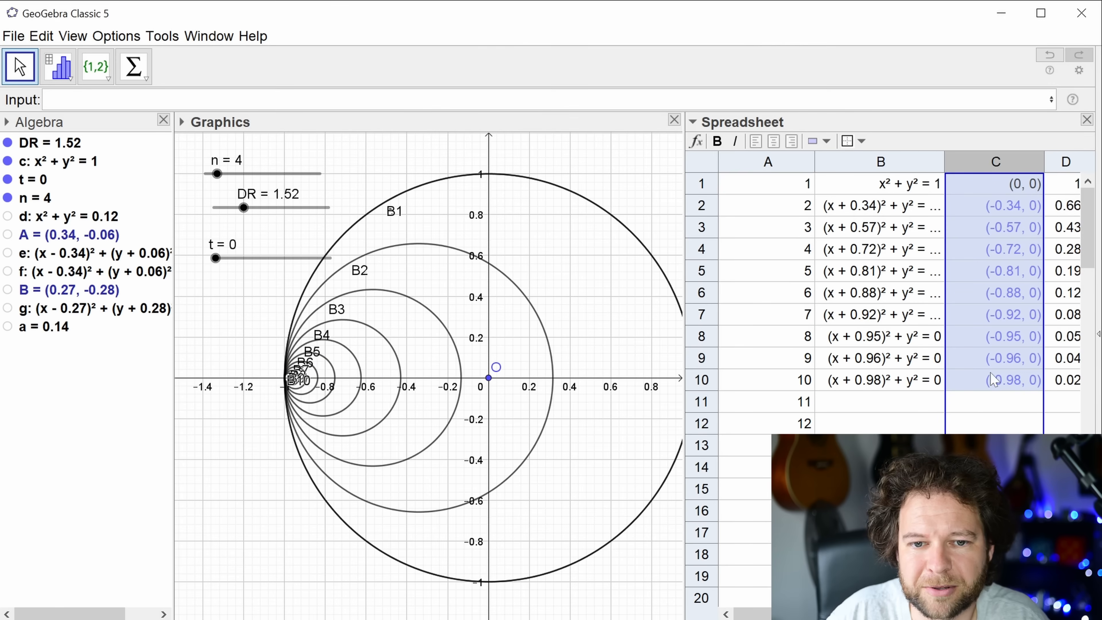
right_click(865, 169)
left_click(935, 390)
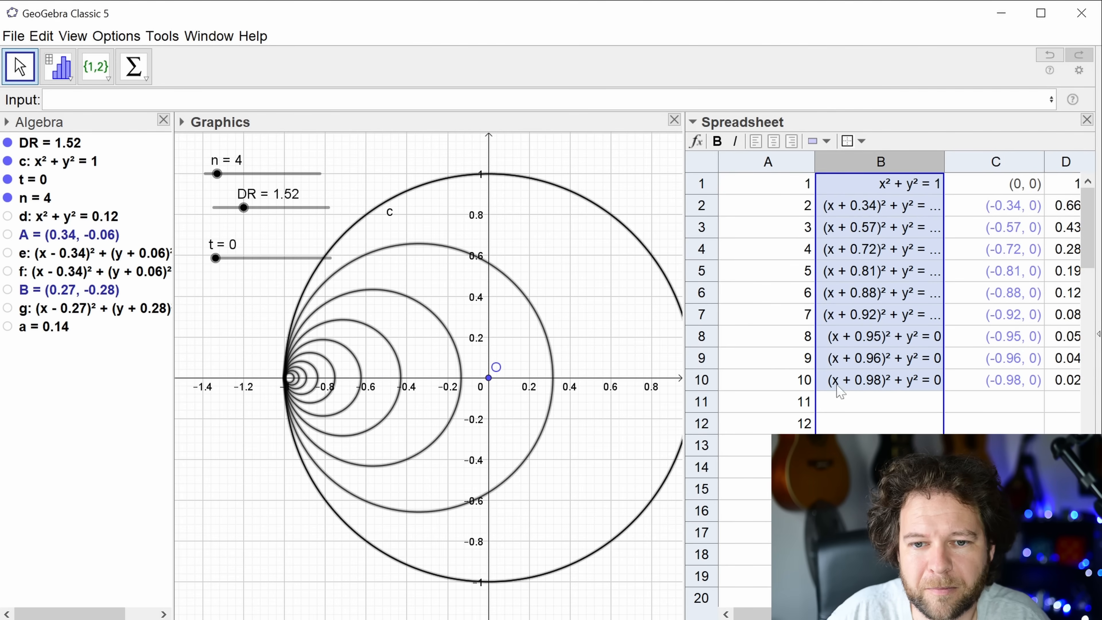
- Start the animation of slider t and centre the nested circles in the graphics view
right_click(215, 261)
left_click(273, 343)
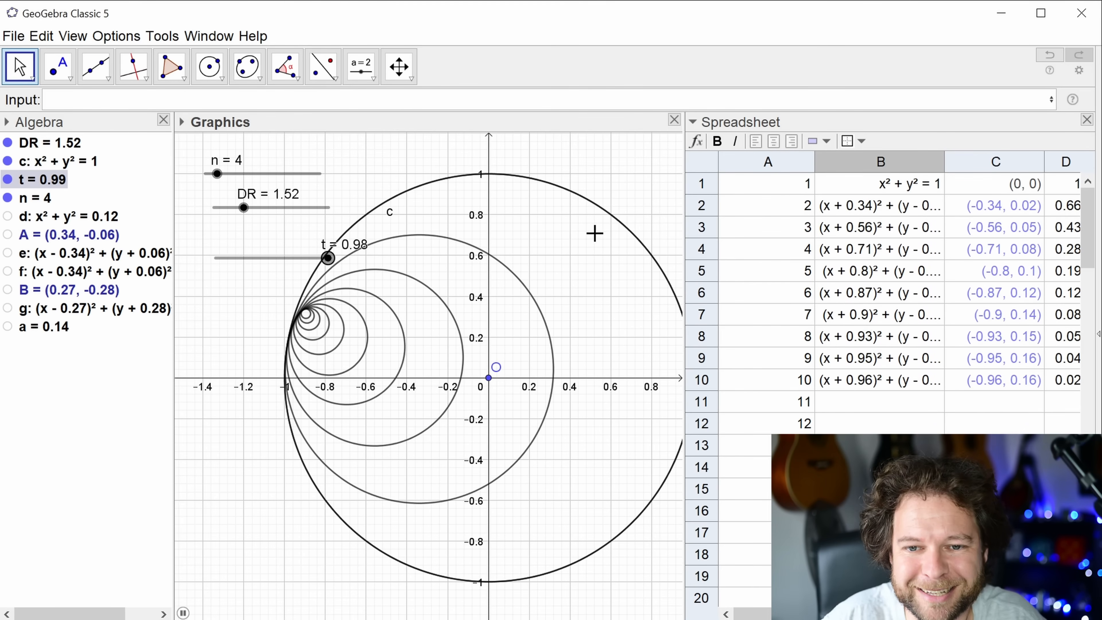
left_click_drag(652, 197, 609, 201)
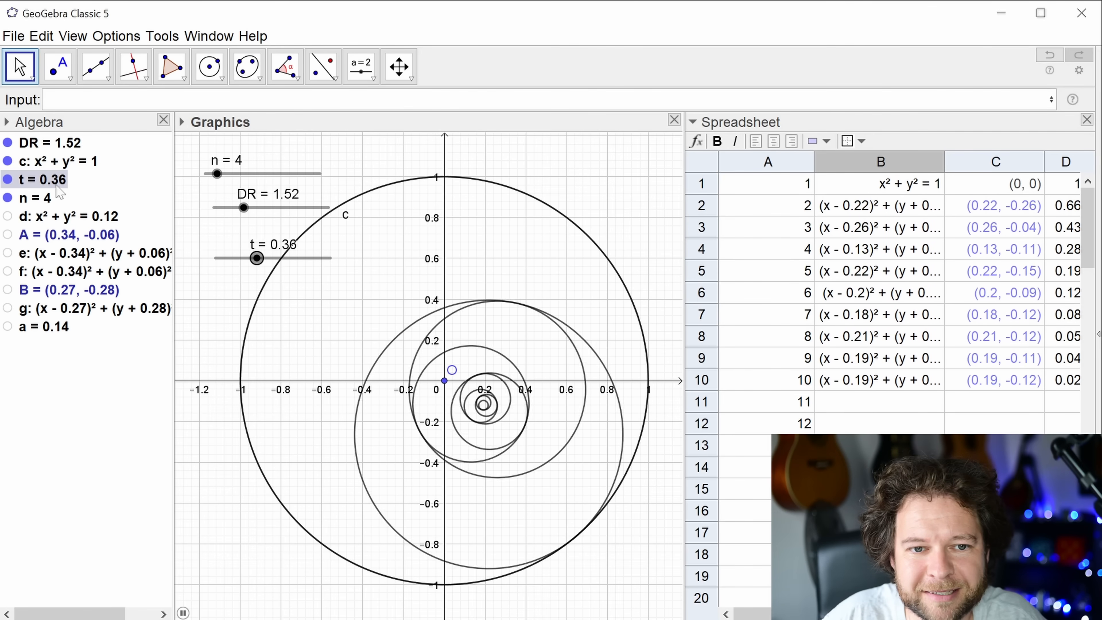
- Hide slider n and place the DR and t sliders one above the other in the graphics view's upper-left corner
left_click(8, 198)
left_click_drag(287, 208, 267, 164)
left_click_drag(252, 257, 234, 202)
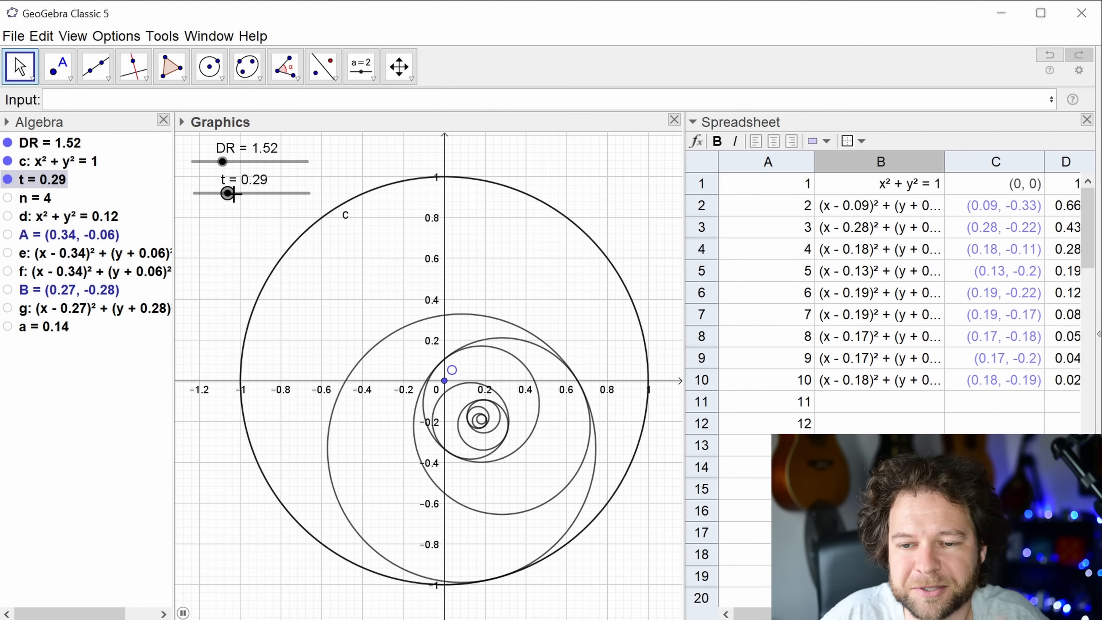
- Show the auxiliary objects in the Algebra view and sort the objects by object type
left_click_drag(878, 383, 800, 385)
left_click(877, 445)
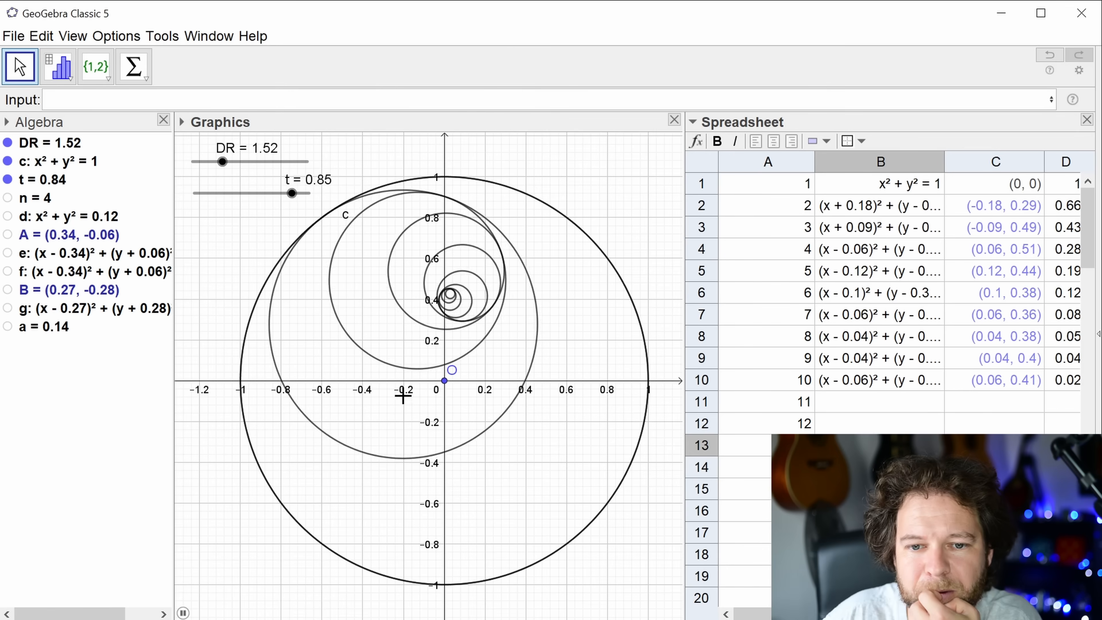
left_click(85, 454)
right_click(85, 454)
left_click(113, 490)
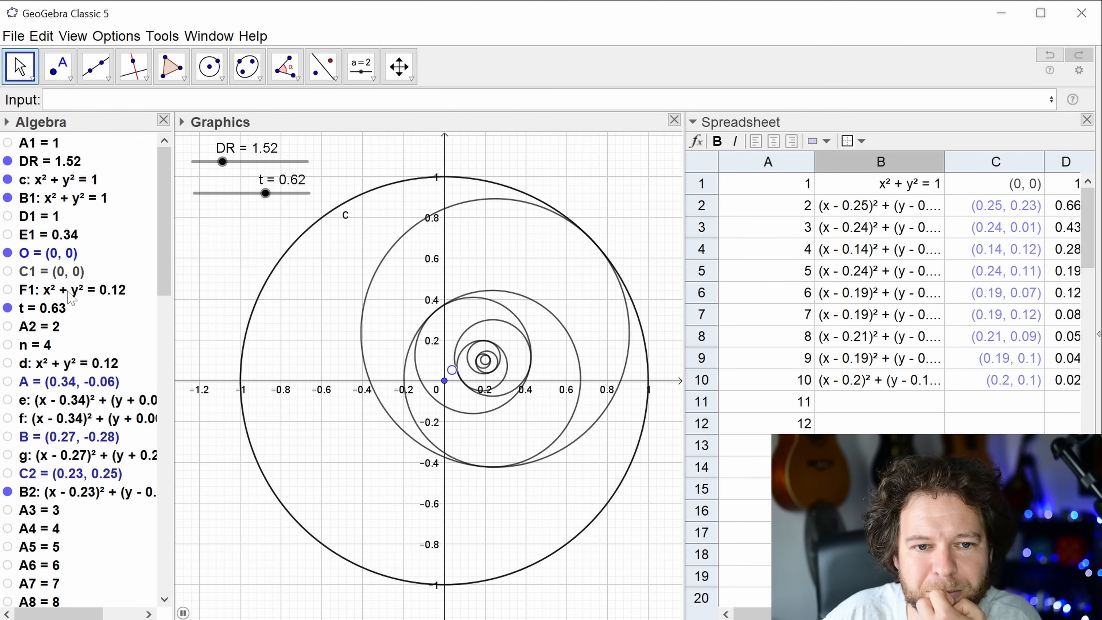
left_click(8, 122)
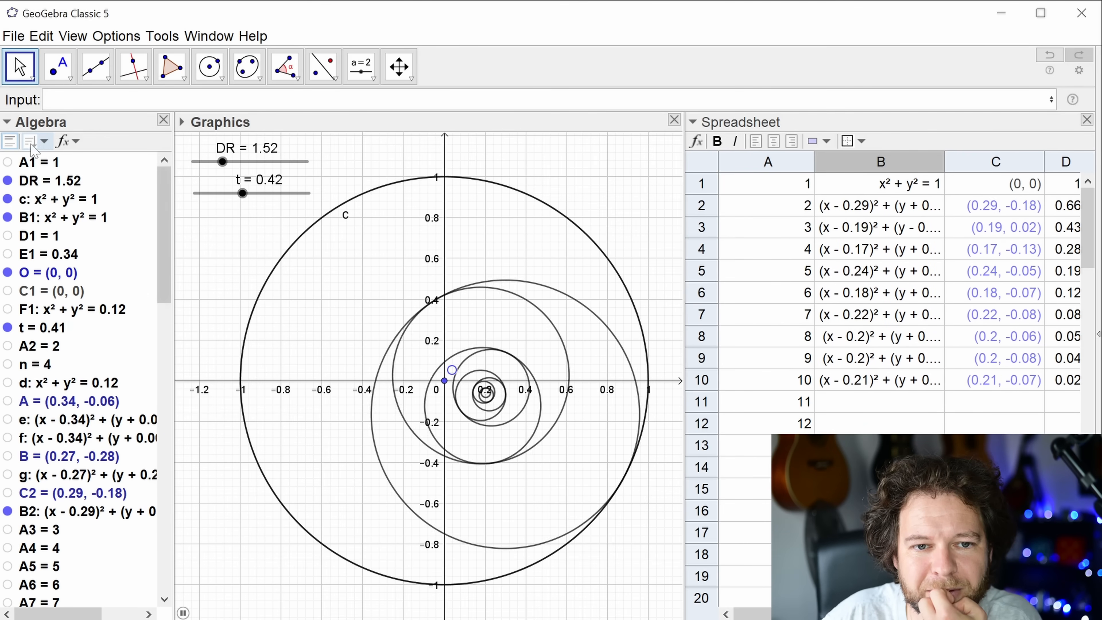
left_click(43, 141)
left_click(139, 169)
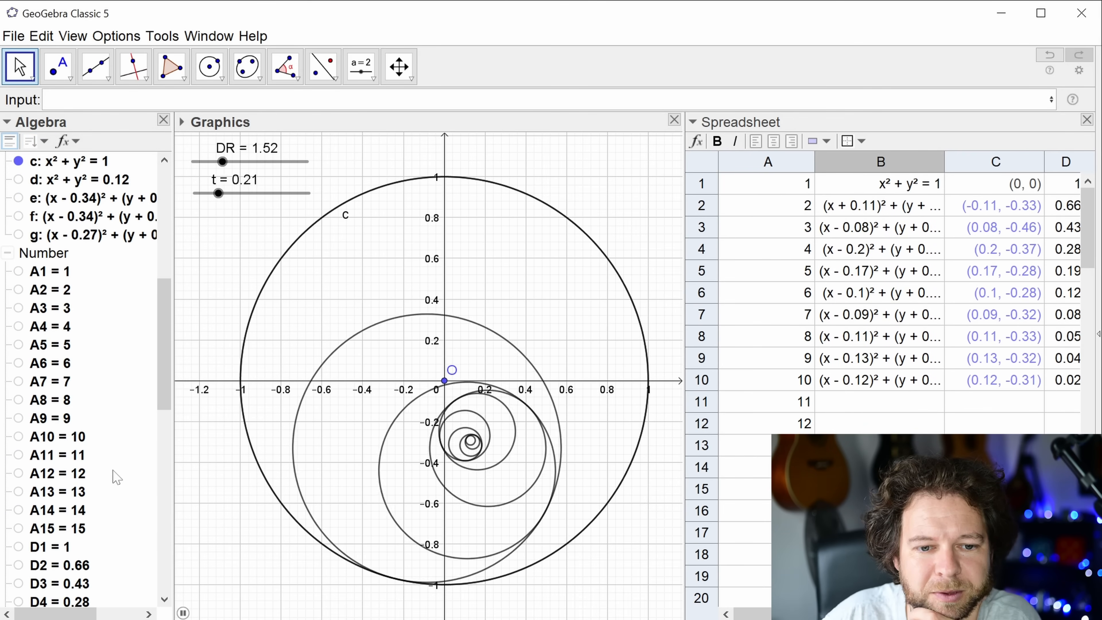
- Collapse the Conic and Number groups in the Algebra view and hide point O
left_click(8, 161)
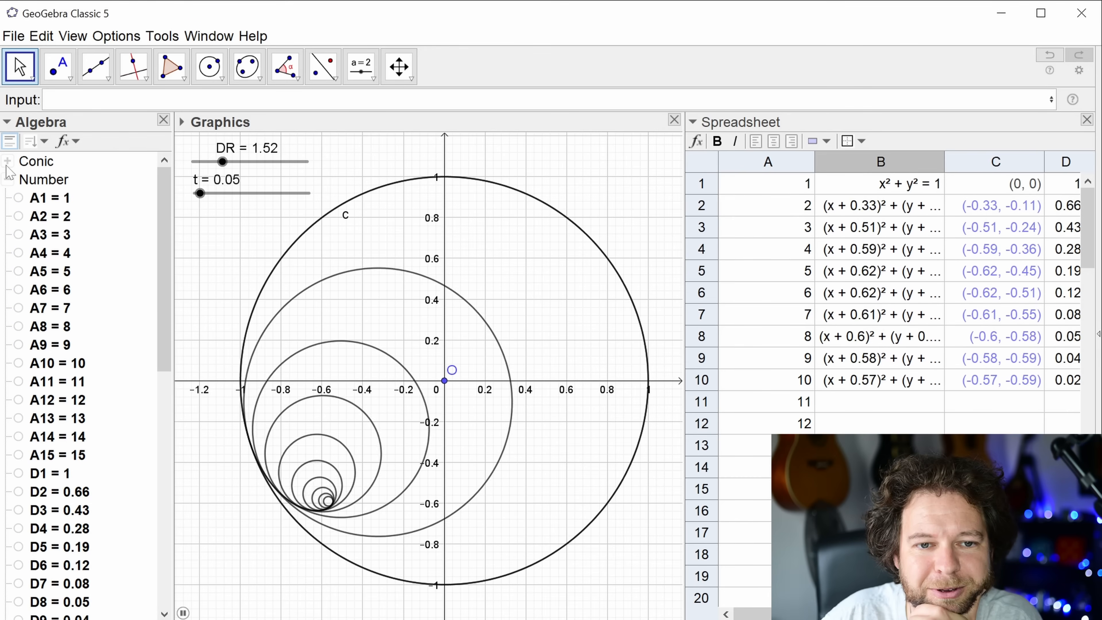
left_click(8, 181)
left_click(18, 438)
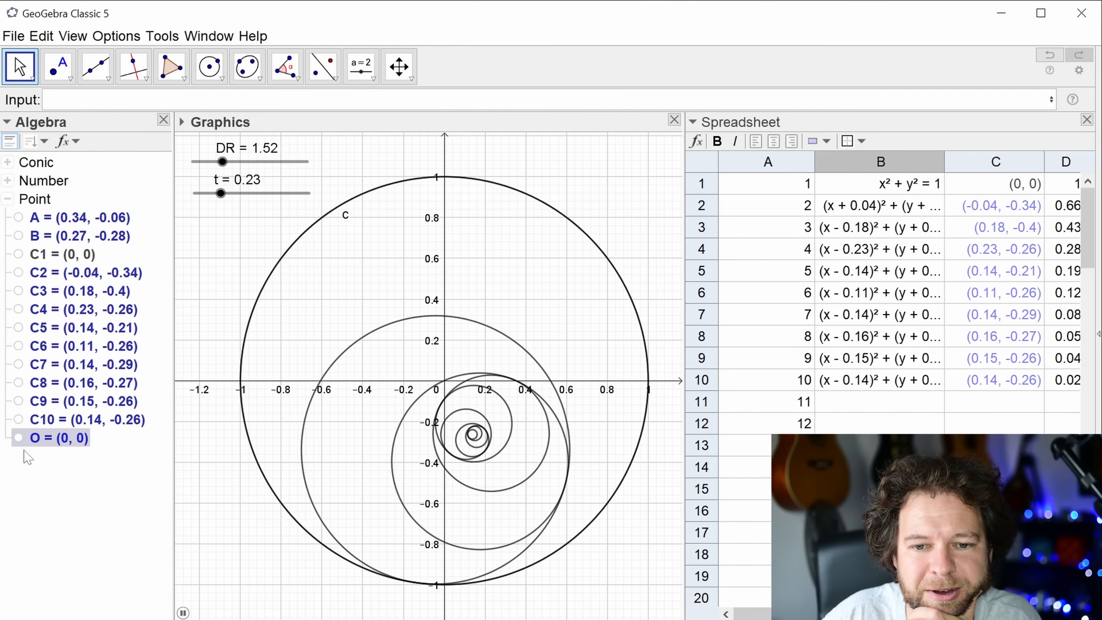
- Hide the axes and the grid of the graphics view
left_click(464, 275)
left_click(181, 122)
left_click(186, 141)
left_click(203, 142)
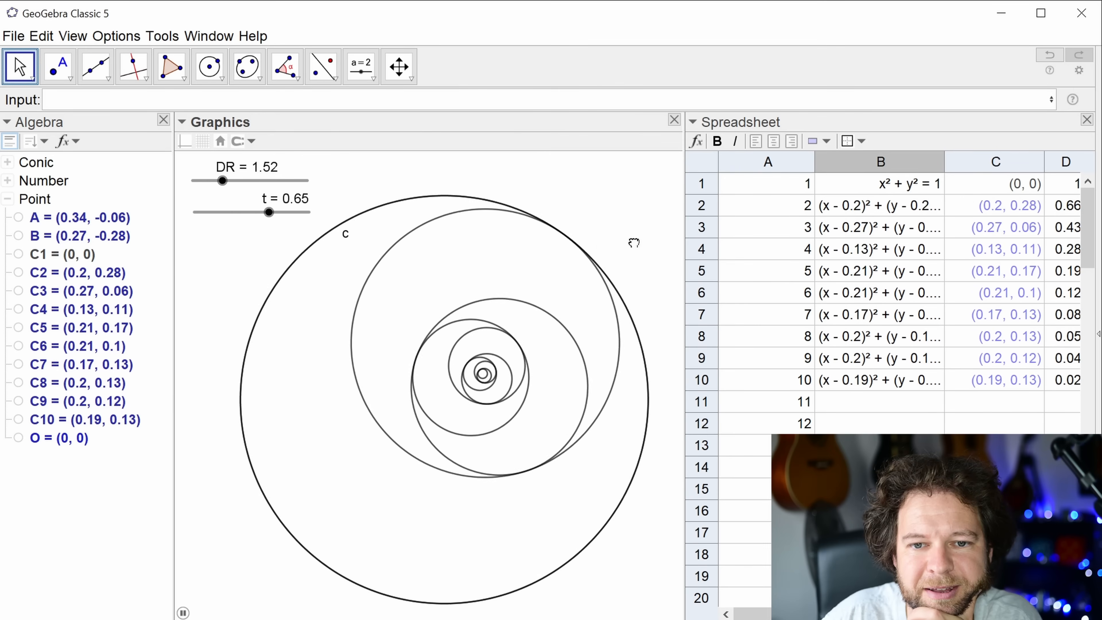
- Change the background colour of the graphics view to a very dark grey
left_click(8, 162)
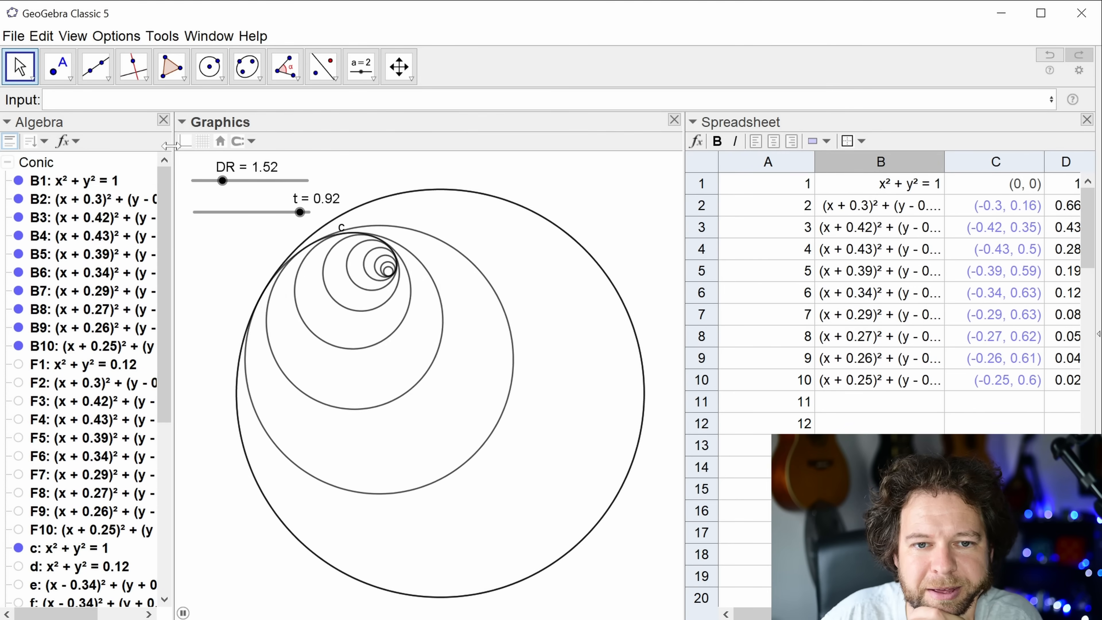
left_click(875, 162)
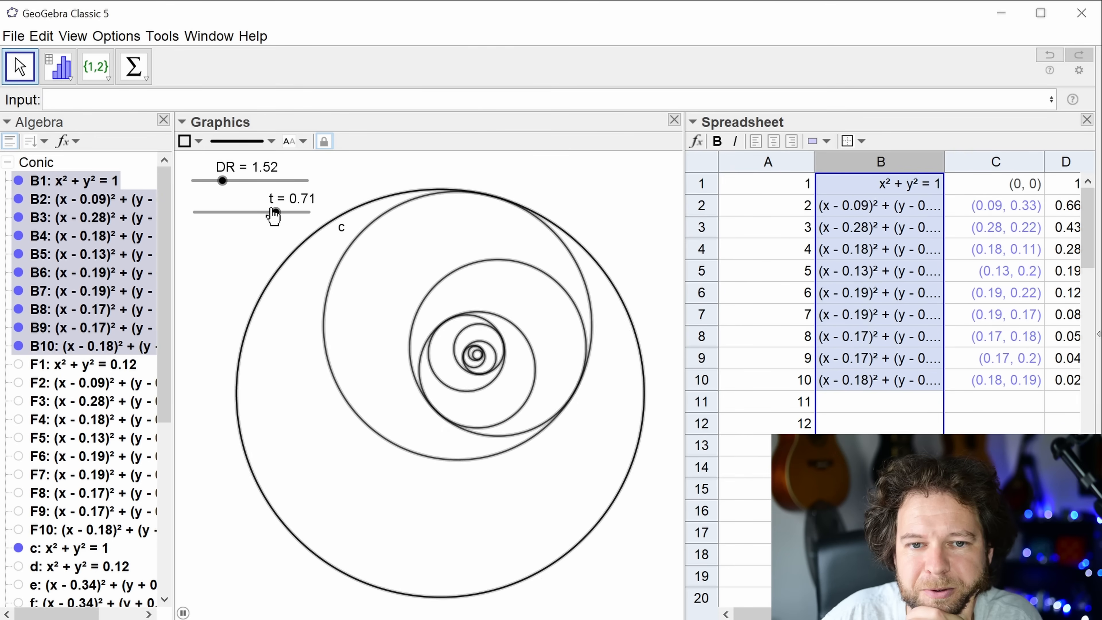
left_click(583, 180)
right_click(582, 181)
left_click(653, 371)
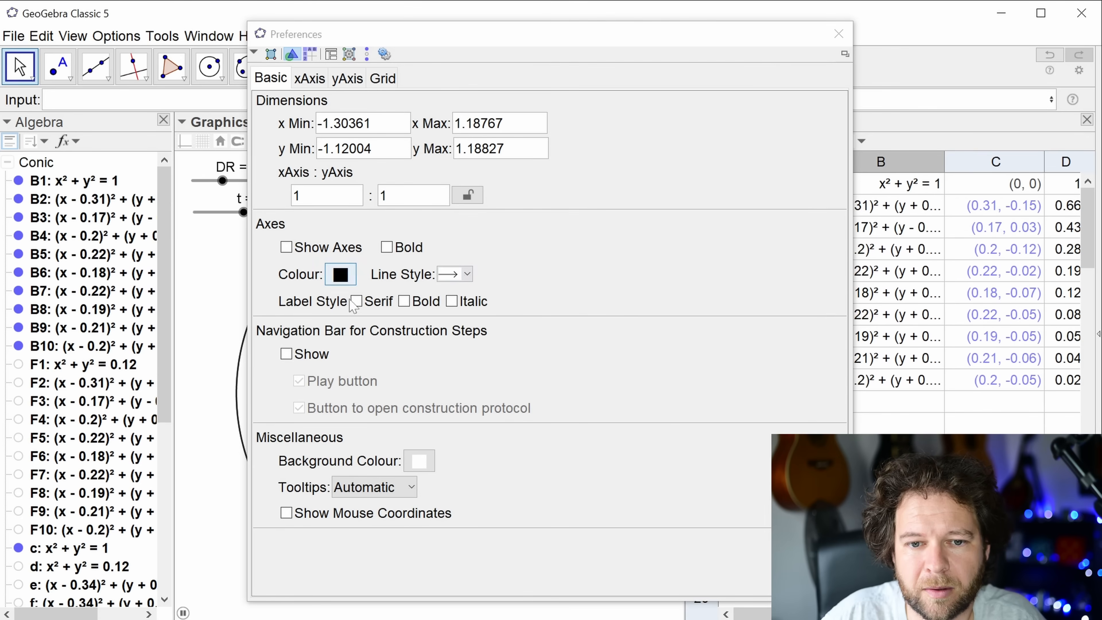
left_click(419, 463)
left_click(487, 395)
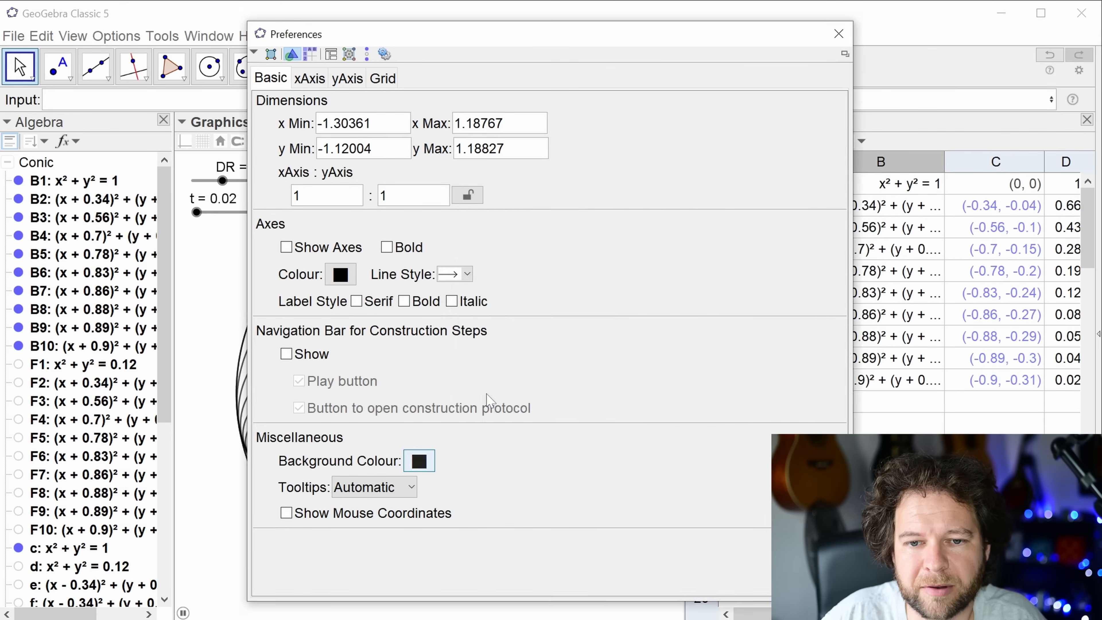
left_click(839, 34)
- Set the colour of all the circles in column B to white (#FFFFFF)
left_click(881, 162)
right_click(886, 239)
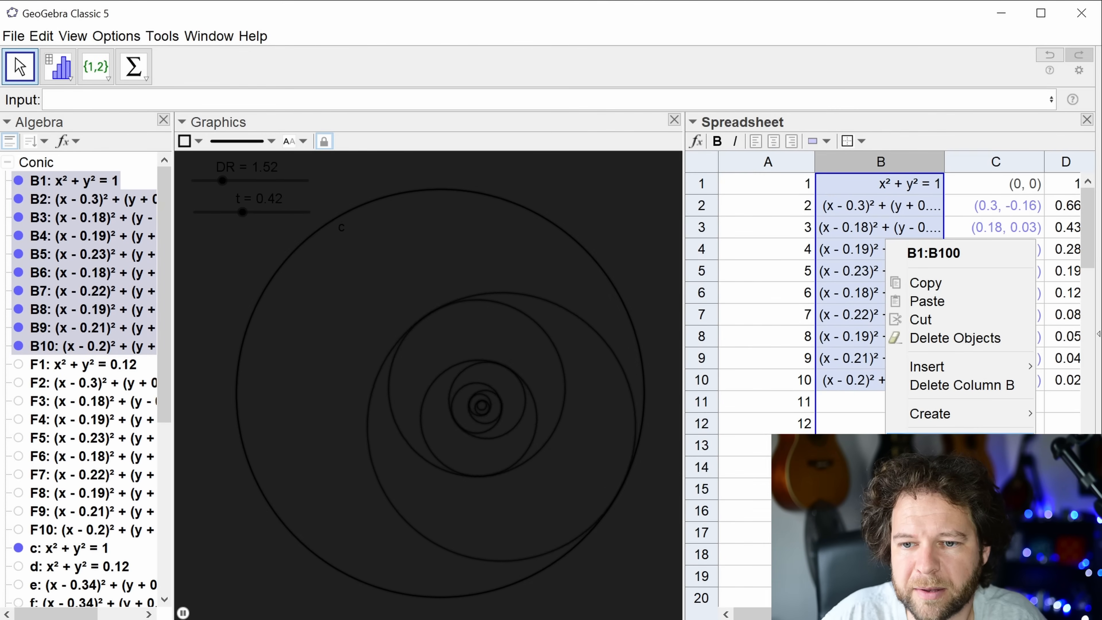
left_click(946, 443)
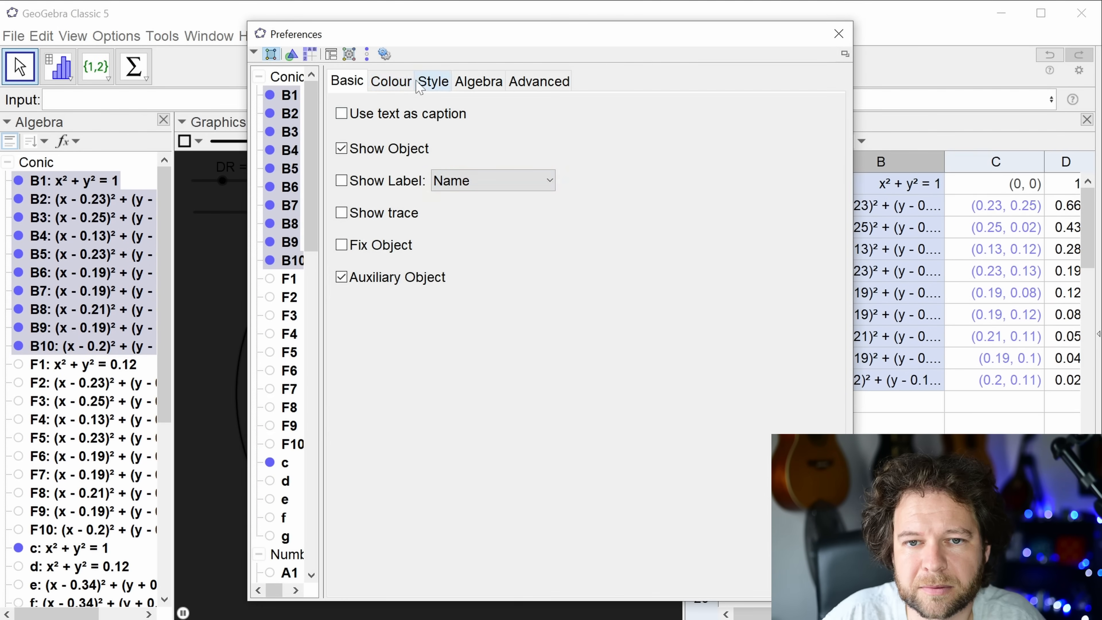
left_click(389, 82)
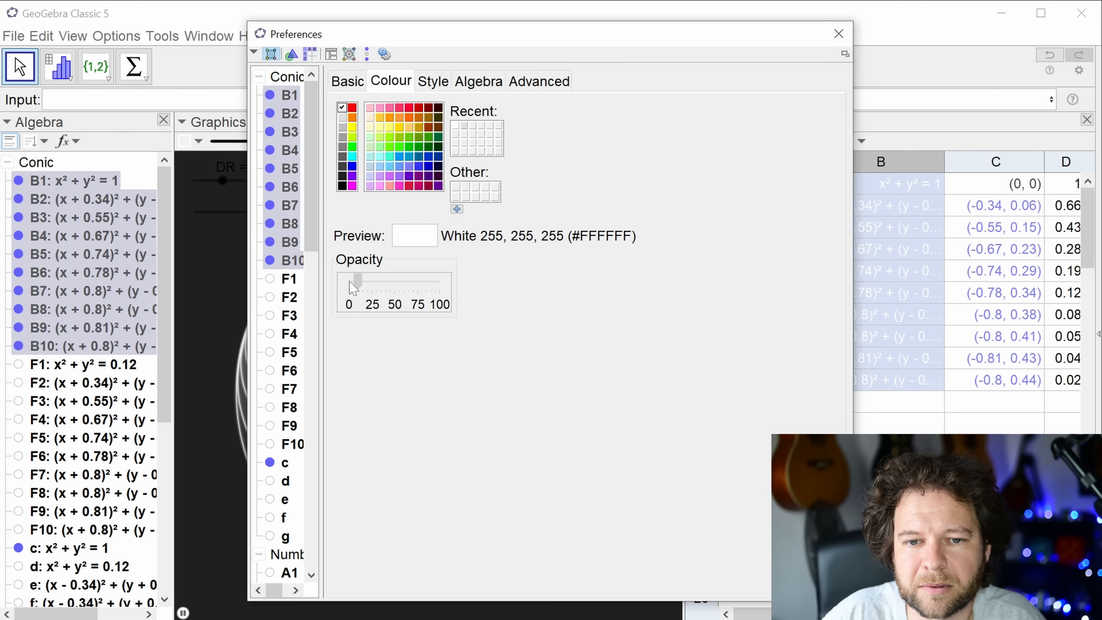
left_click(839, 34)
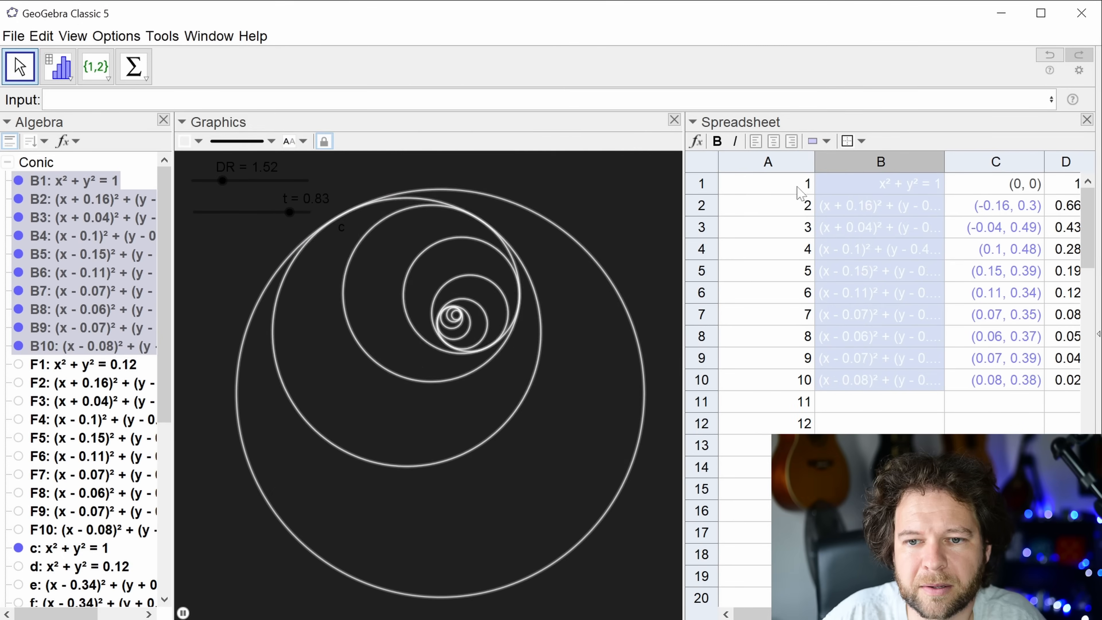
left_click(611, 226)
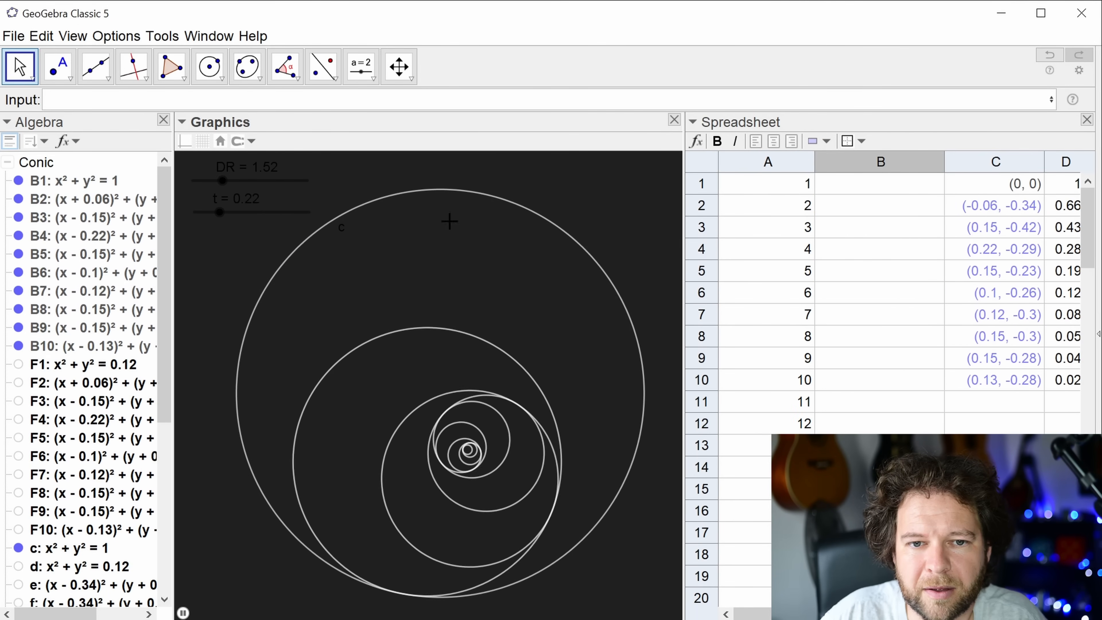
- Collapse the Conic group, expand the Number group and set the colour of slider DR to white (#FFFFFF)
left_click(8, 162)
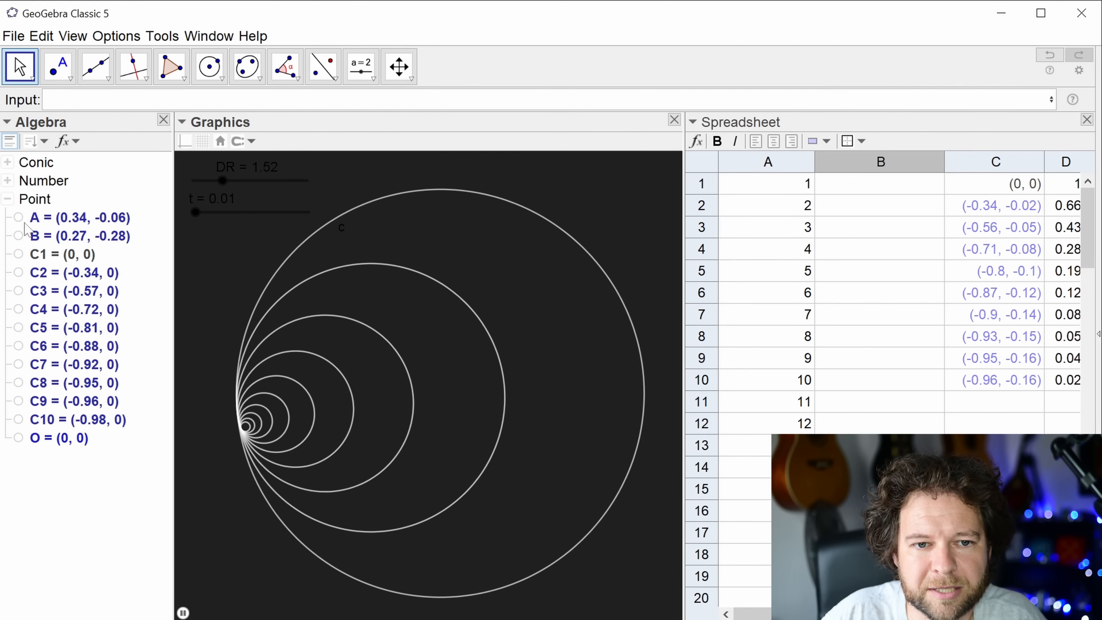
left_click(7, 180)
scroll(55, 251, "down", 8)
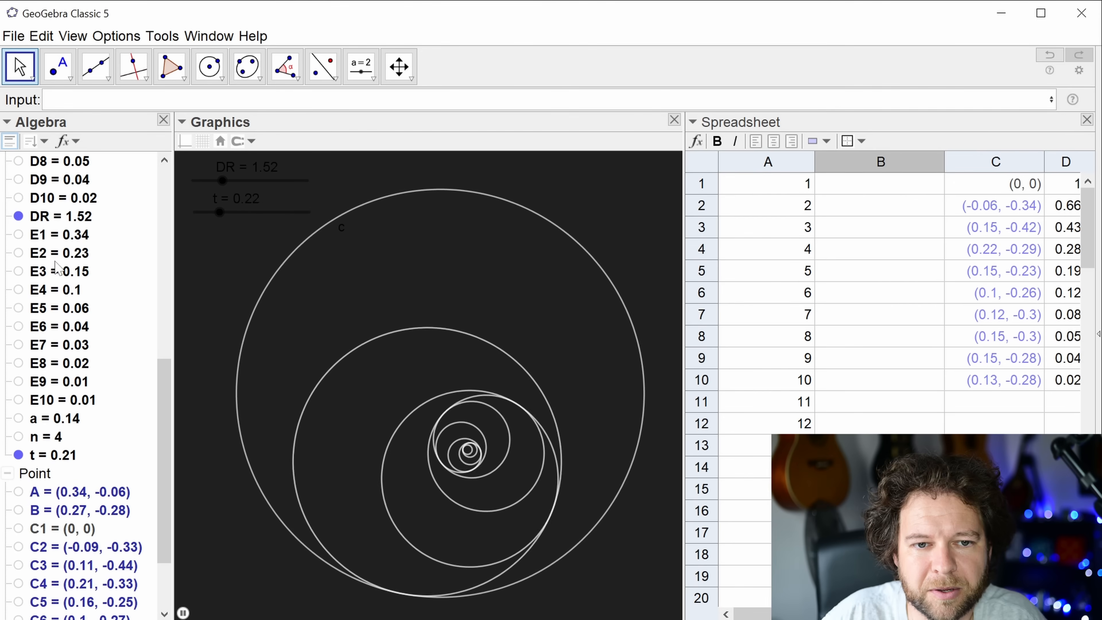
right_click(49, 217)
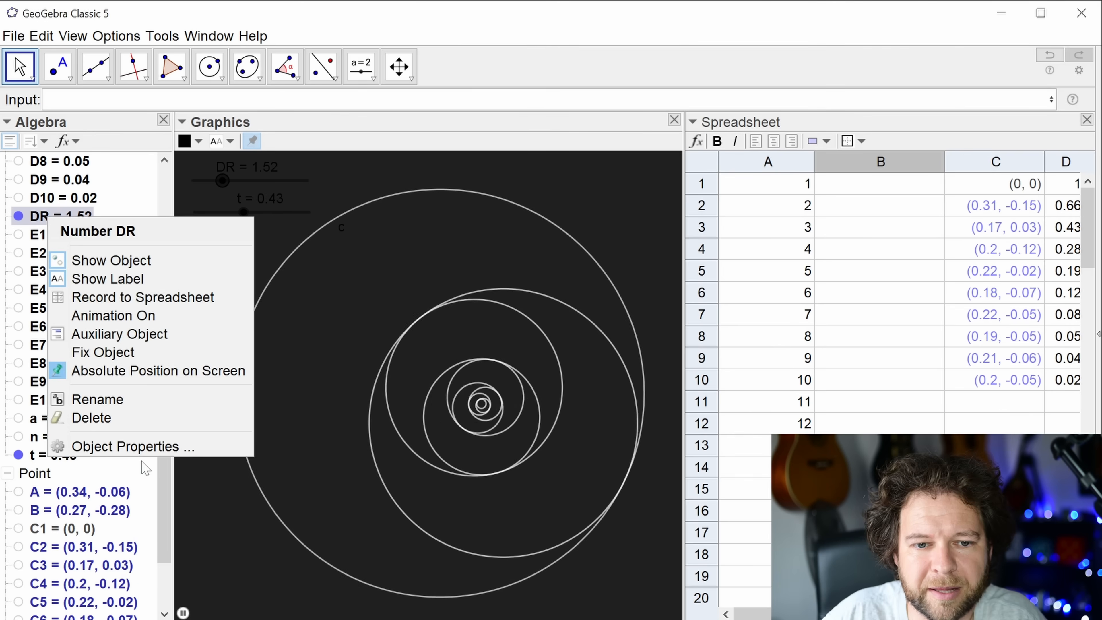
left_click(132, 446)
left_click(433, 81)
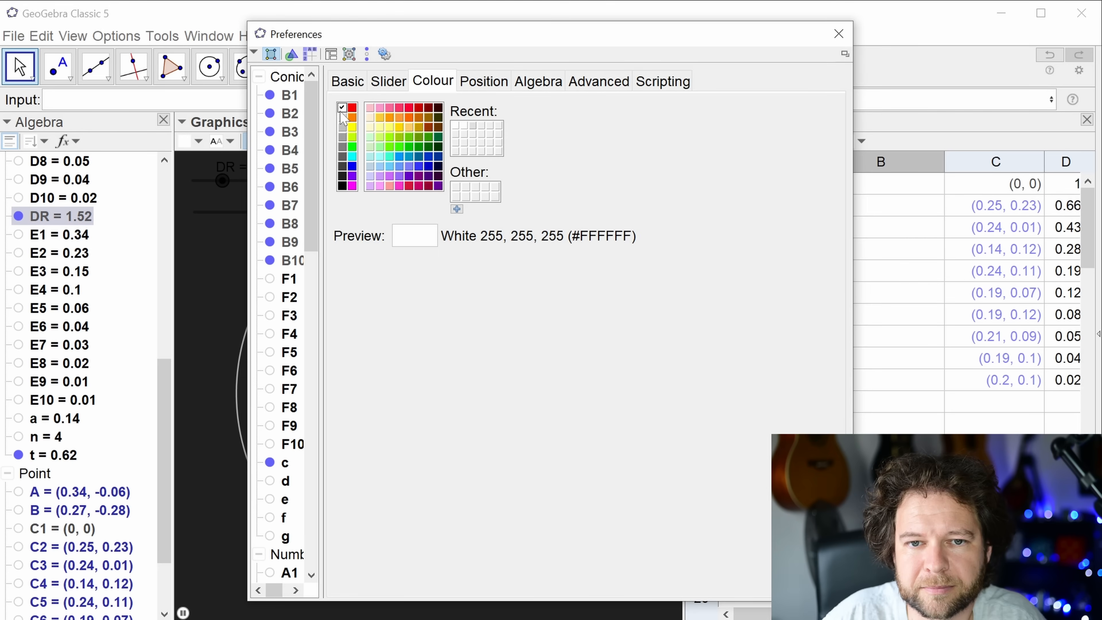
left_click(838, 34)
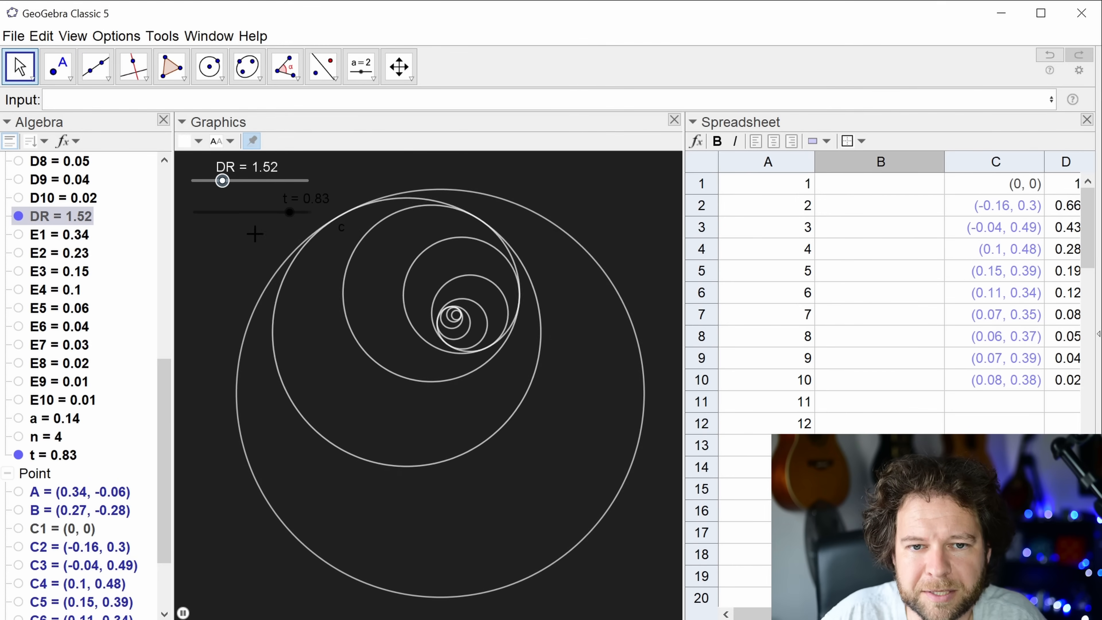
- Set the increment of slider t to 0.001
right_click(42, 455)
left_click(121, 619)
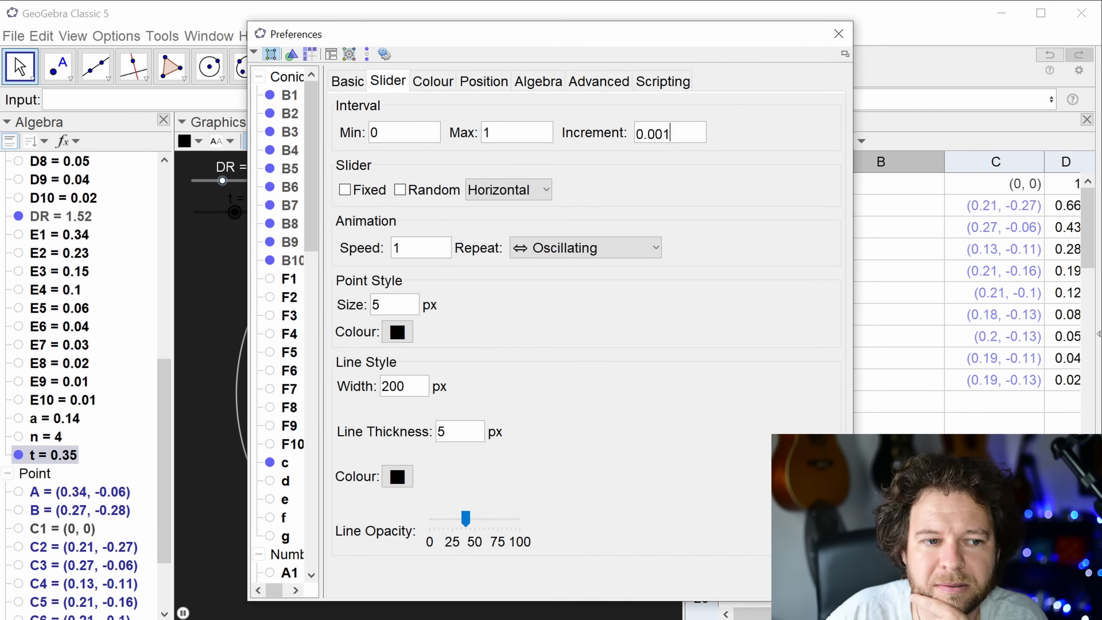
left_click(838, 34)
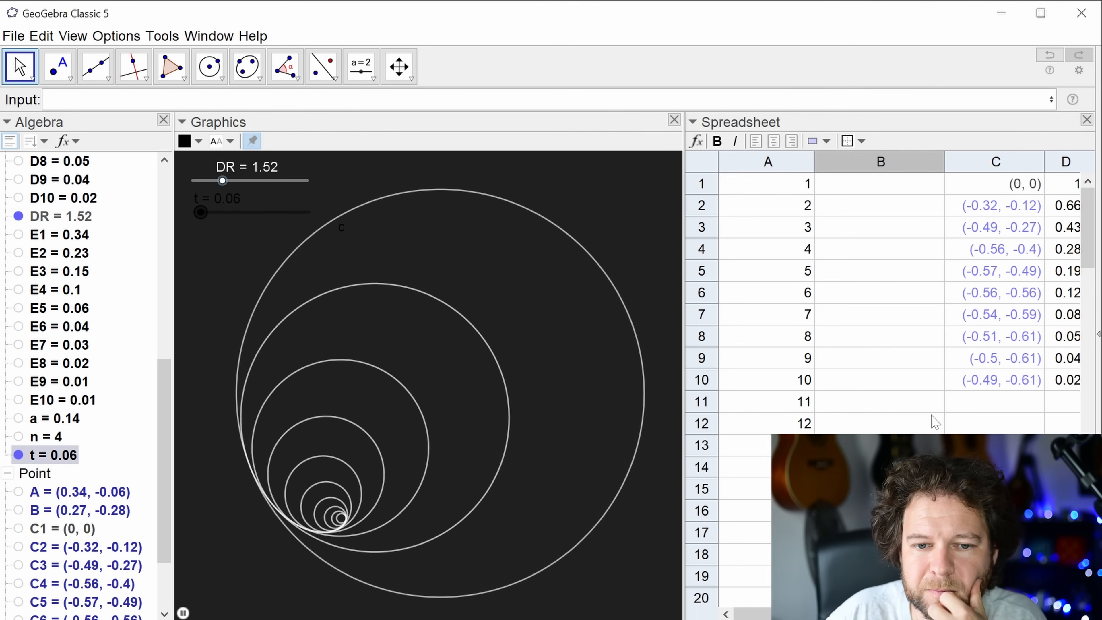
- Set the animation repeat mode of slider t to Increasing
right_click(56, 454)
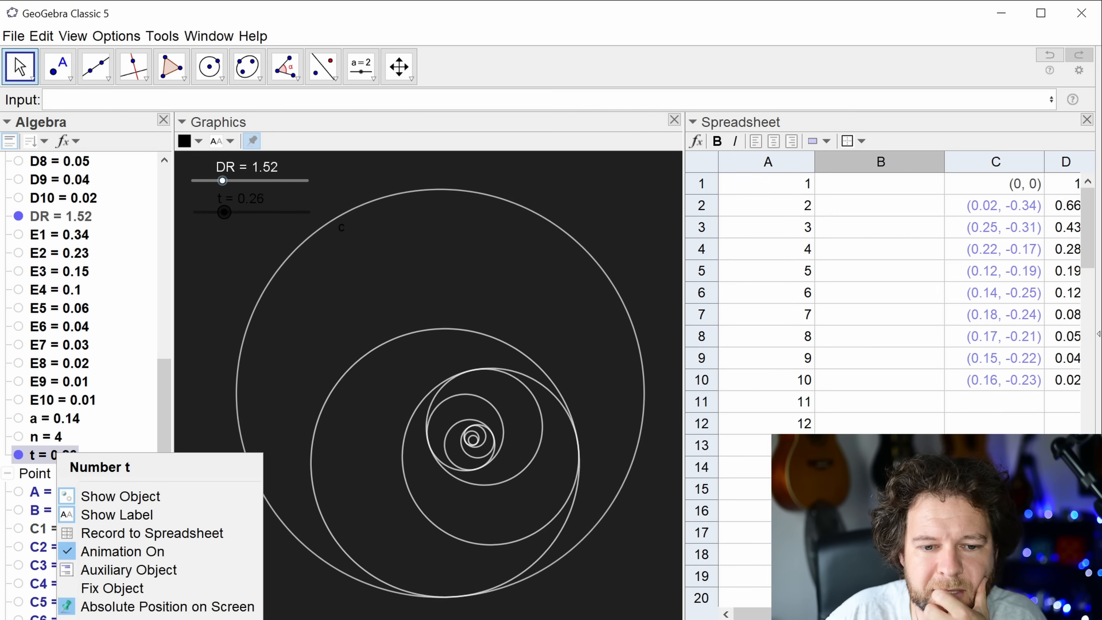
left_click(123, 619)
left_click(611, 258)
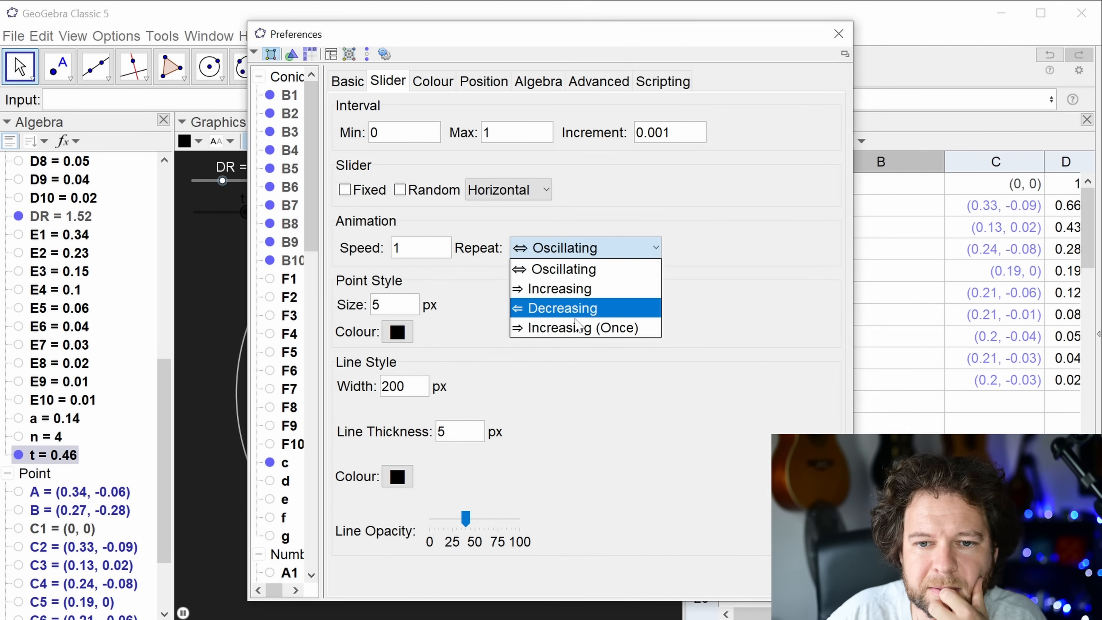
left_click(560, 286)
left_click(838, 34)
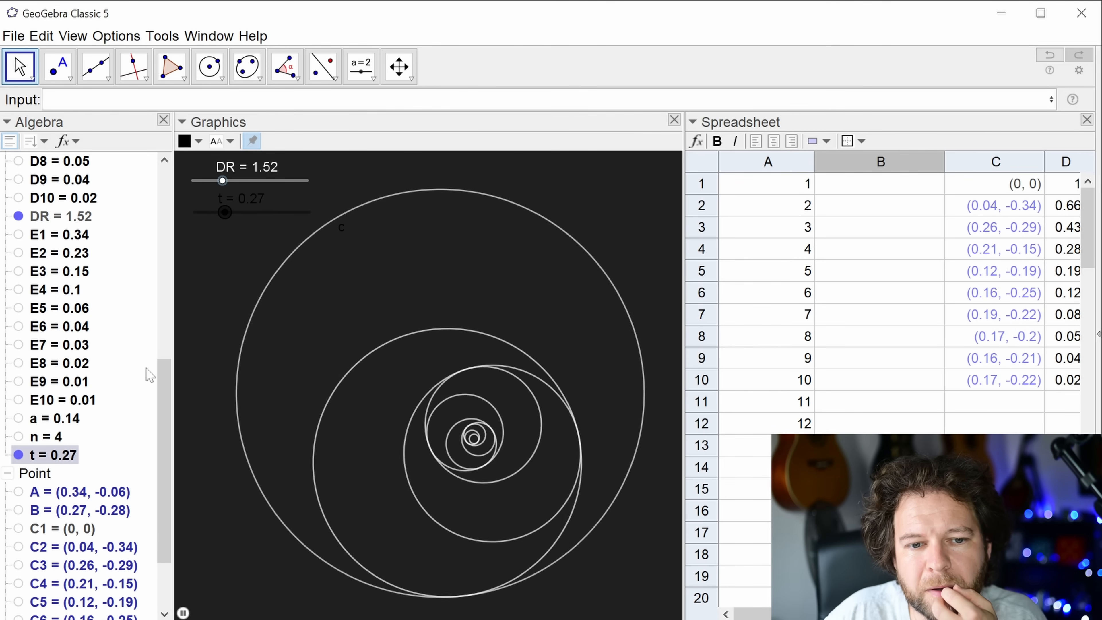
- Review the interval and animation settings of slider t
right_click(53, 455)
left_click(102, 618)
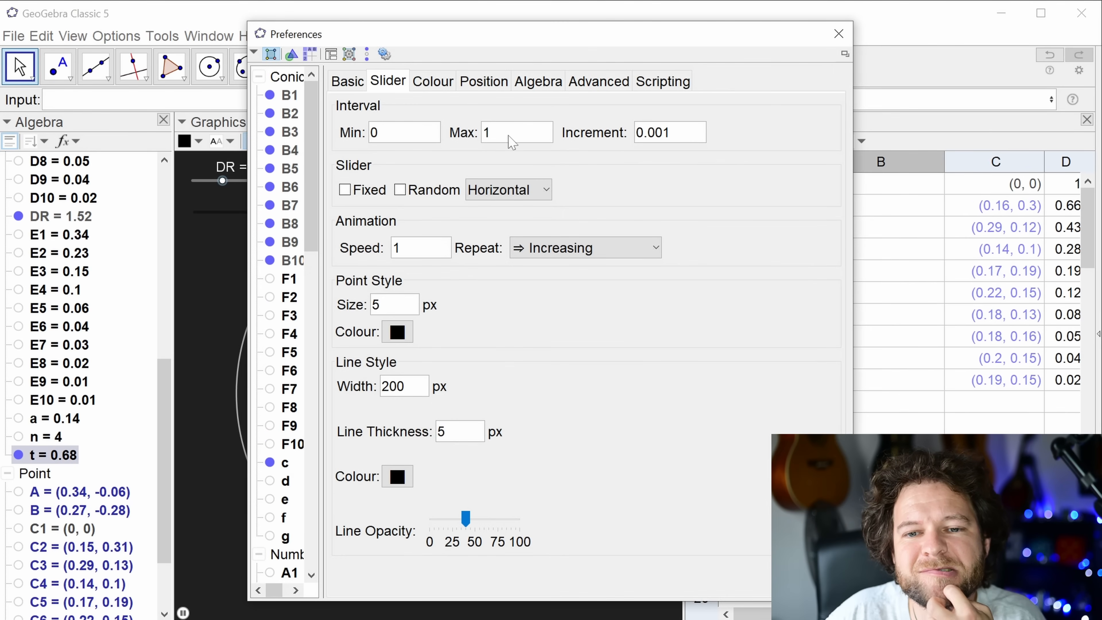
left_click(838, 34)
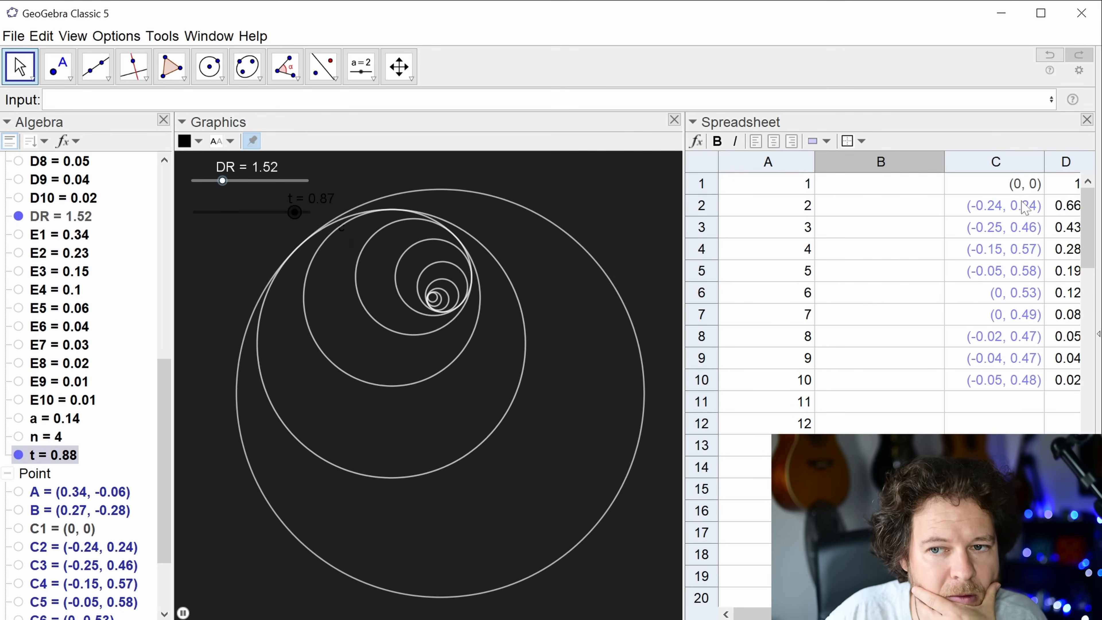
- Redefine point C2 as Point(F1, -(t A1 - floor(t A1))) to reverse its parameter along the circle
left_click(1018, 213)
double_click(1017, 213)
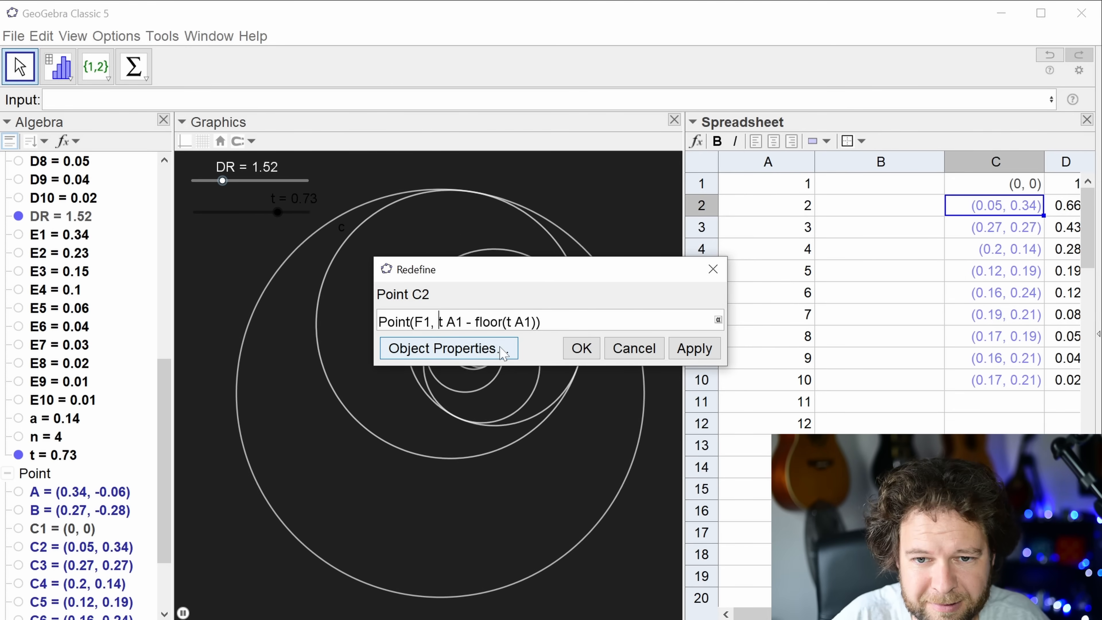
type("(")
key("End")
key("Left")
type(")")
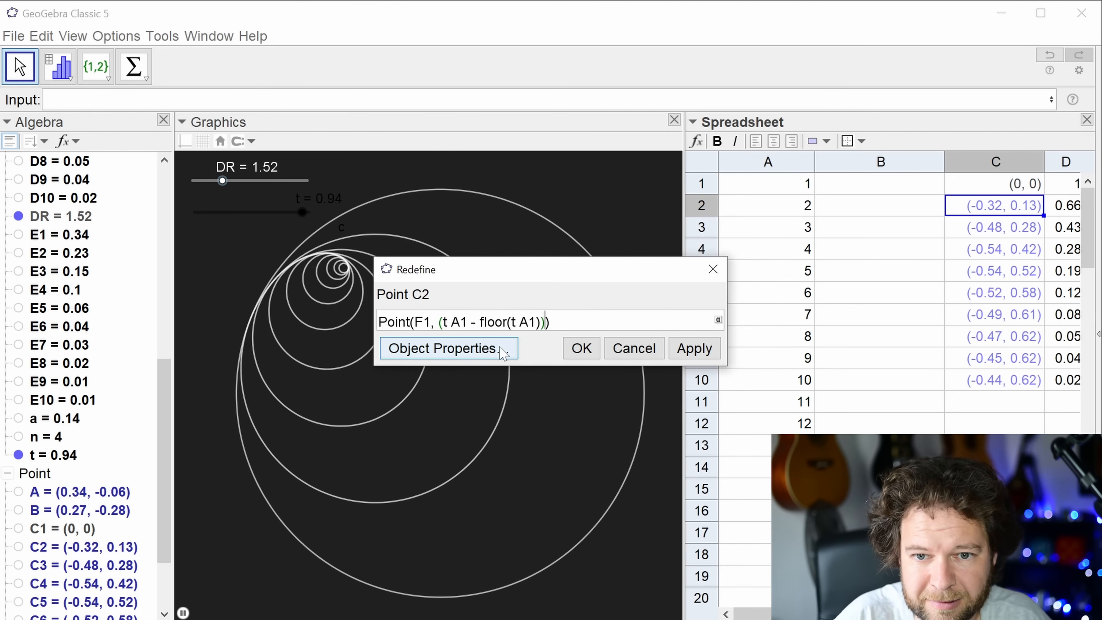
key("Left")
key("Left")
key("Left")
key("Left")
key("Left")
key("Left")
key("Left")
key("Left")
key("Left")
key("Left")
key("Left")
key("Left")
key("Left")
key("Left")
key("Left")
key("Left")
key("Left")
key("Left")
key("Left")
key("Left")
type("-")
key("Return")
- Copy the C2 formula down to C10 and restart the animation of slider t
left_click(1023, 209)
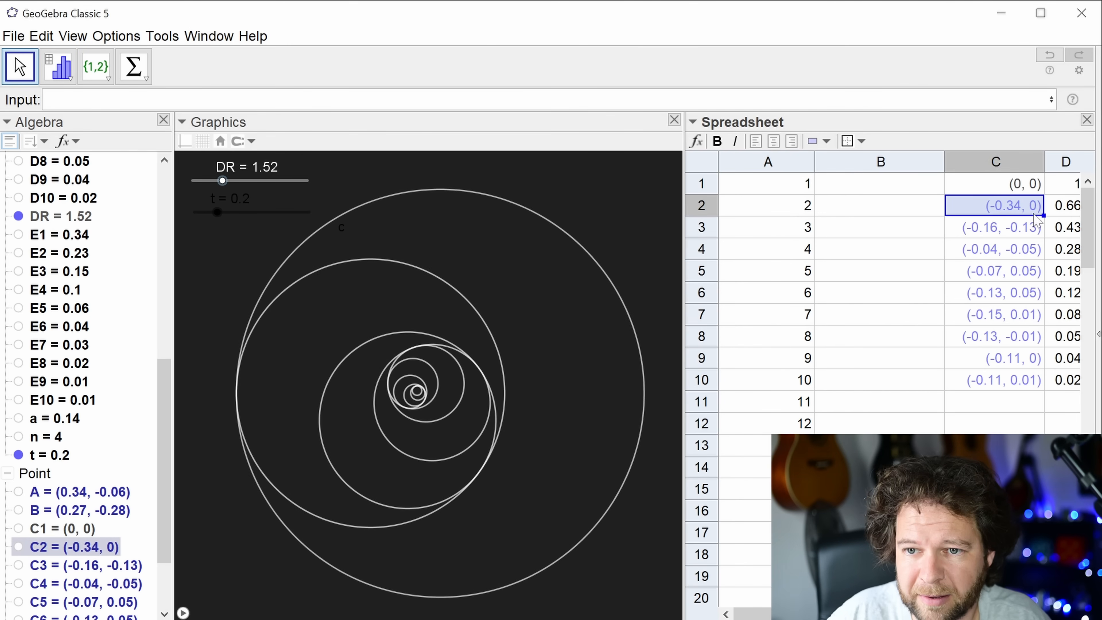
left_click_drag(1043, 215, 1040, 380)
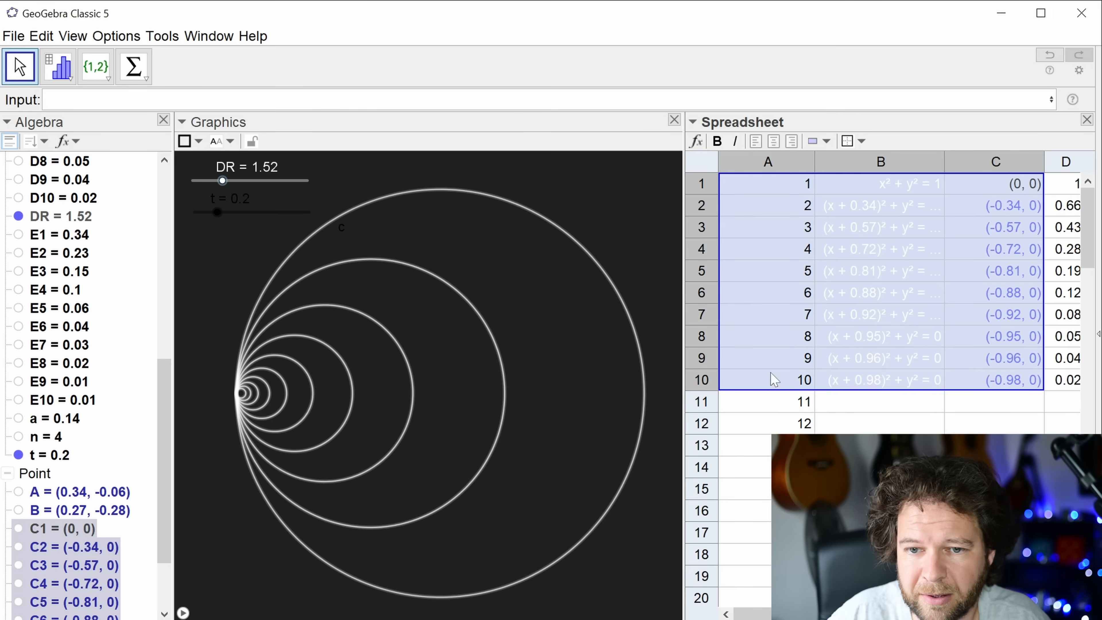
left_click(48, 454)
right_click(56, 456)
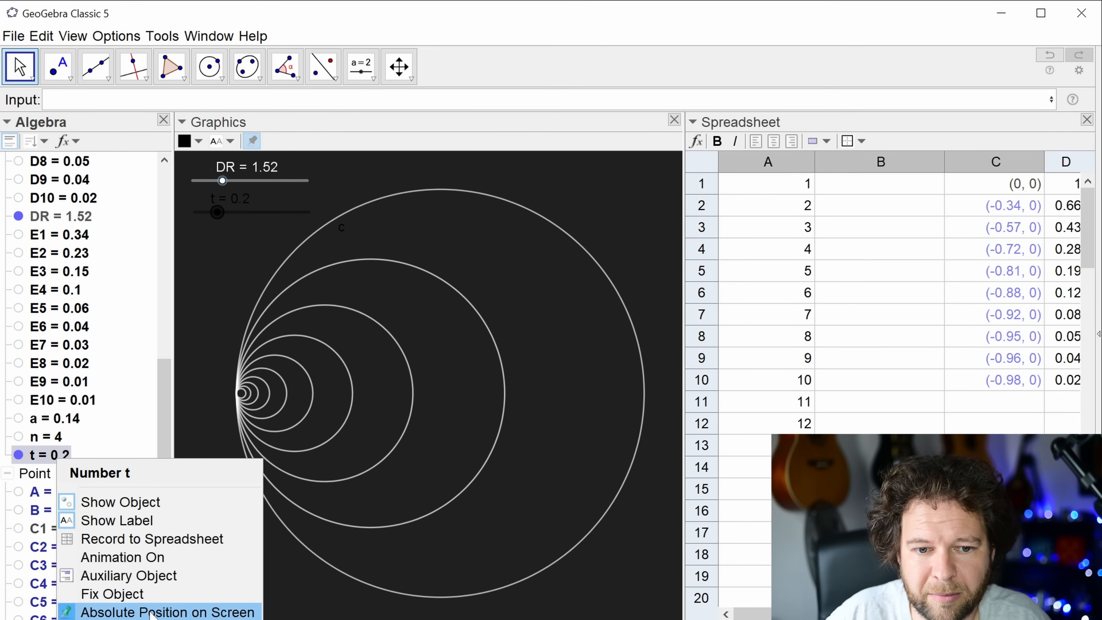
left_click(118, 556)
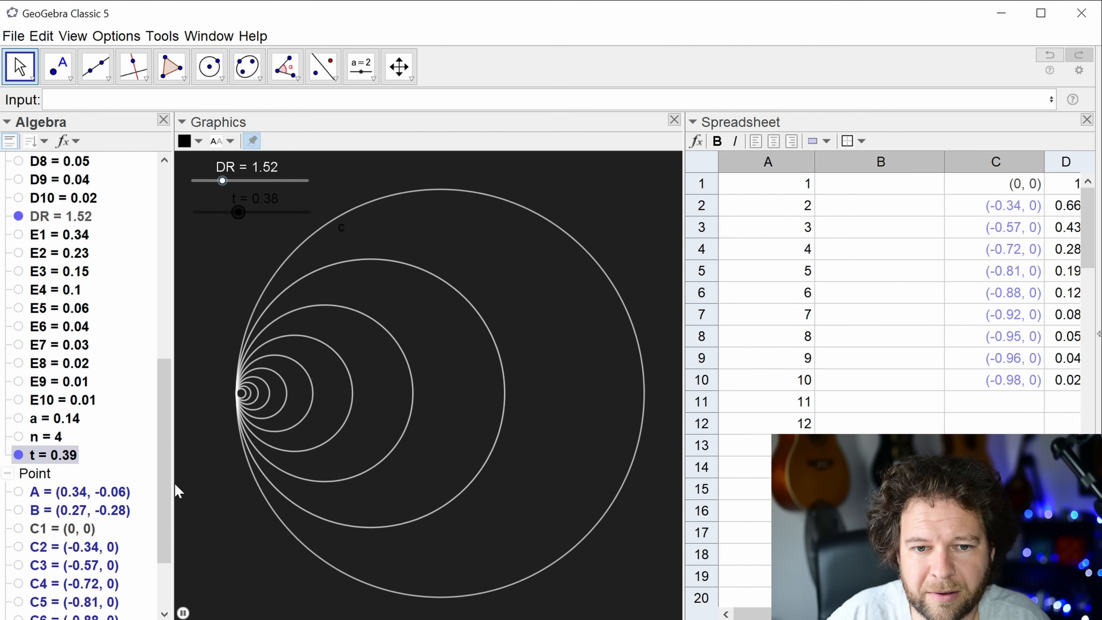
- Redefine point C2 to remove the negation of its parameter along circle F1
left_click(1025, 322)
left_click(1016, 212)
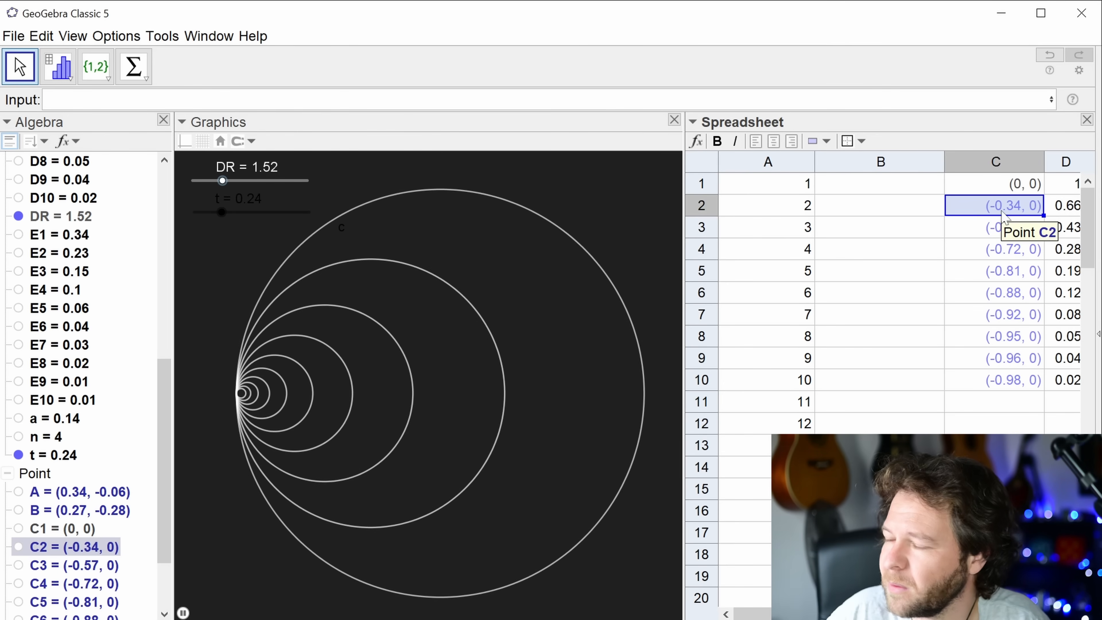
double_click(1004, 208)
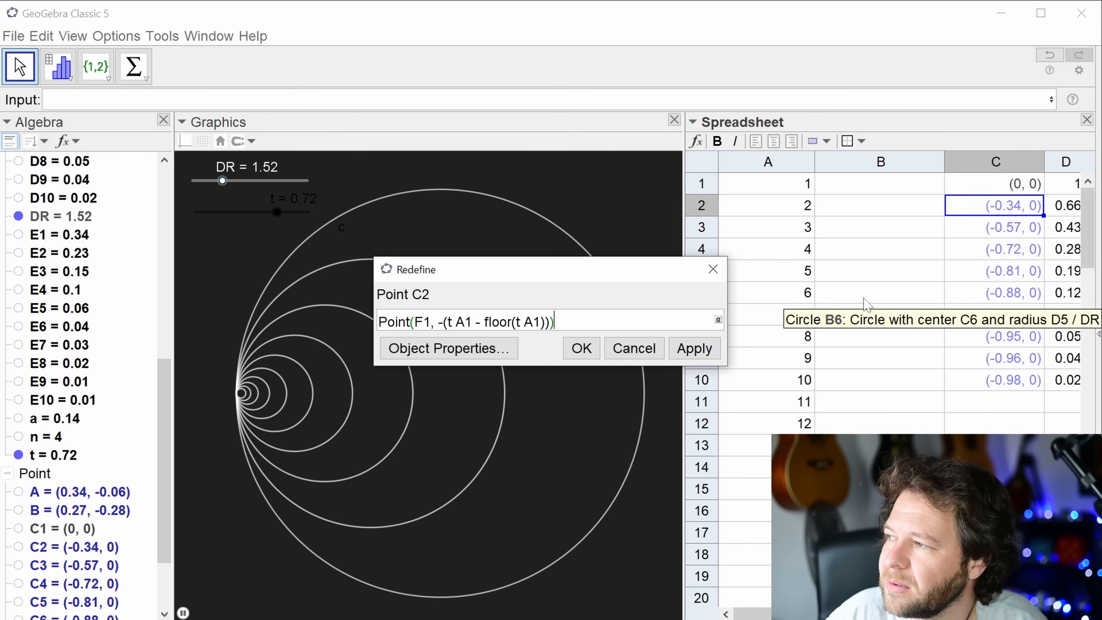
key("Return")
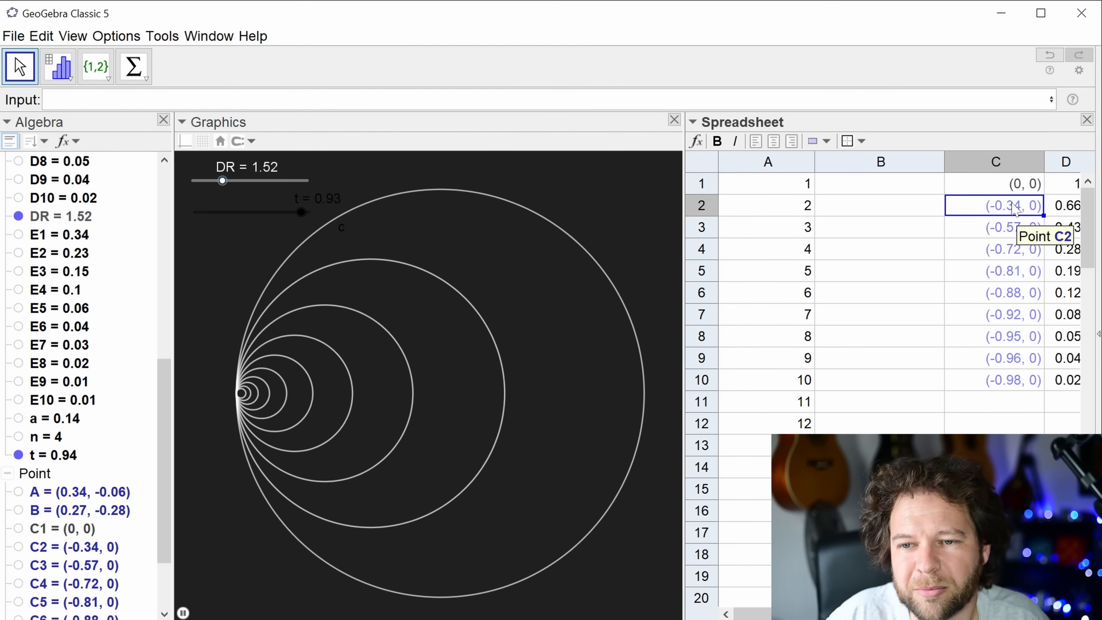
double_click(1013, 209)
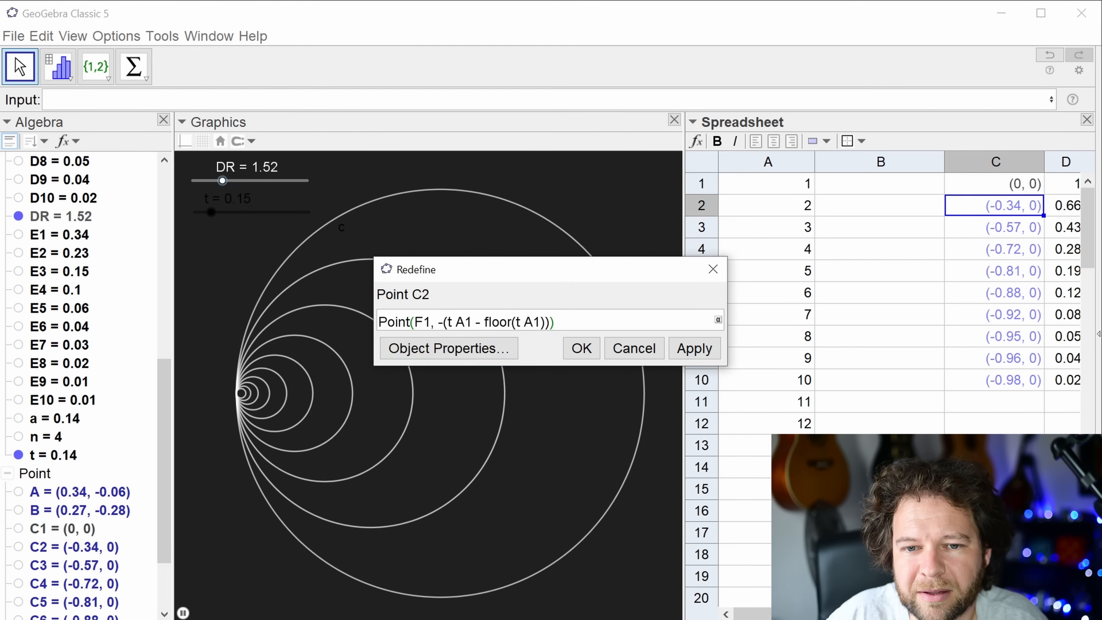
left_click(582, 348)
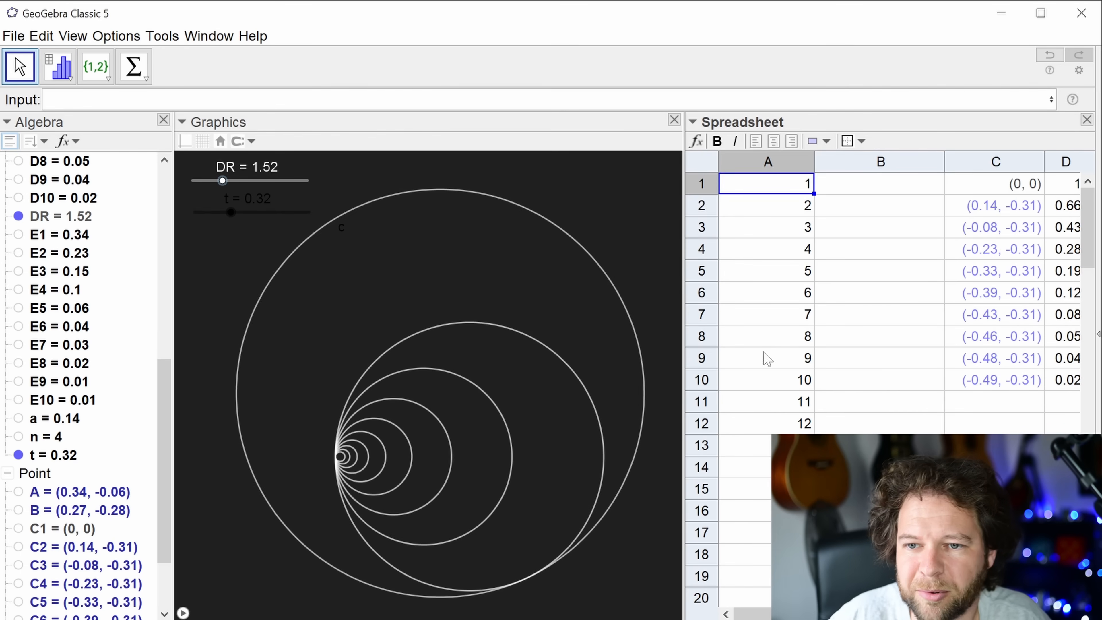
- Copy the corrected C2 formula down through cell C10
left_click(1013, 207)
left_click_drag(1050, 222, 1028, 381)
left_click(224, 261)
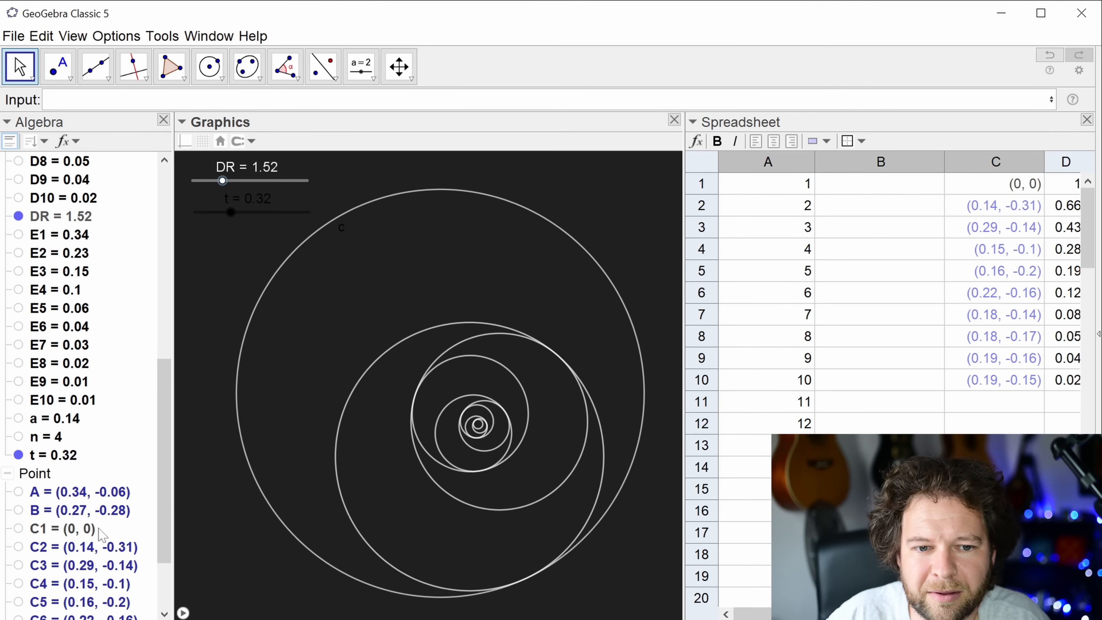
- Set the colour of slider t to white and turn its animation on
right_click(60, 455)
left_click(125, 619)
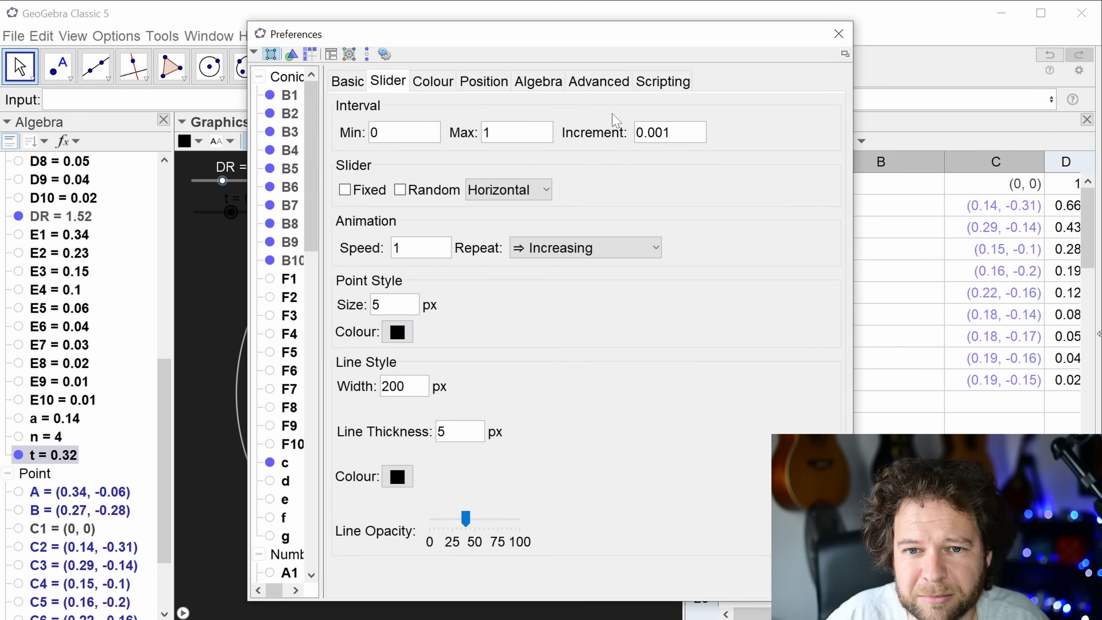
left_click(430, 80)
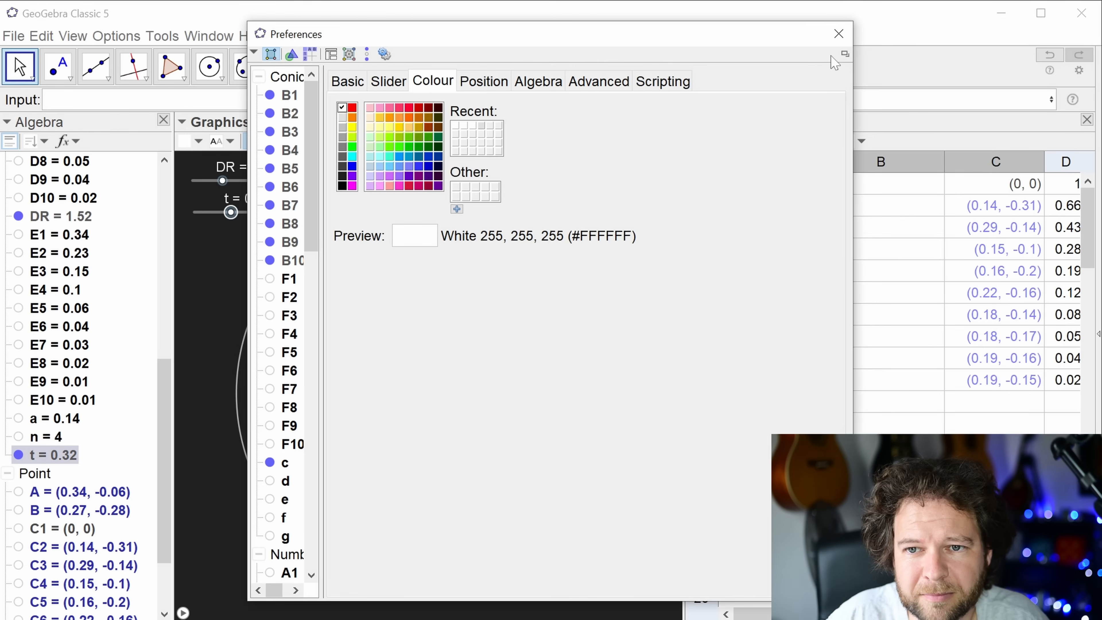
left_click(839, 34)
right_click(232, 213)
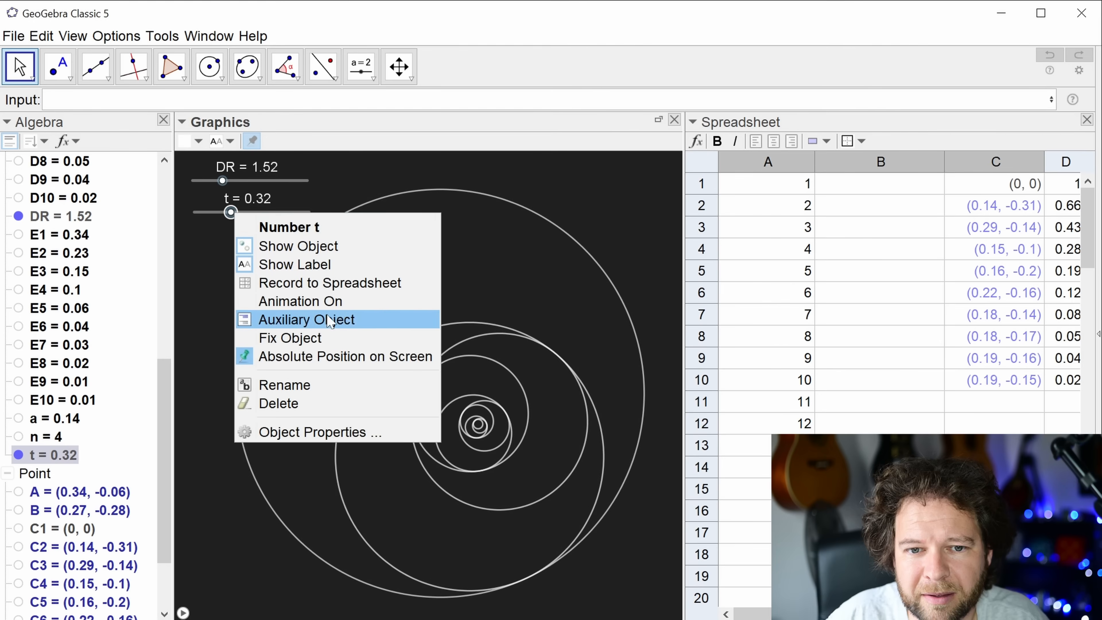
left_click(303, 302)
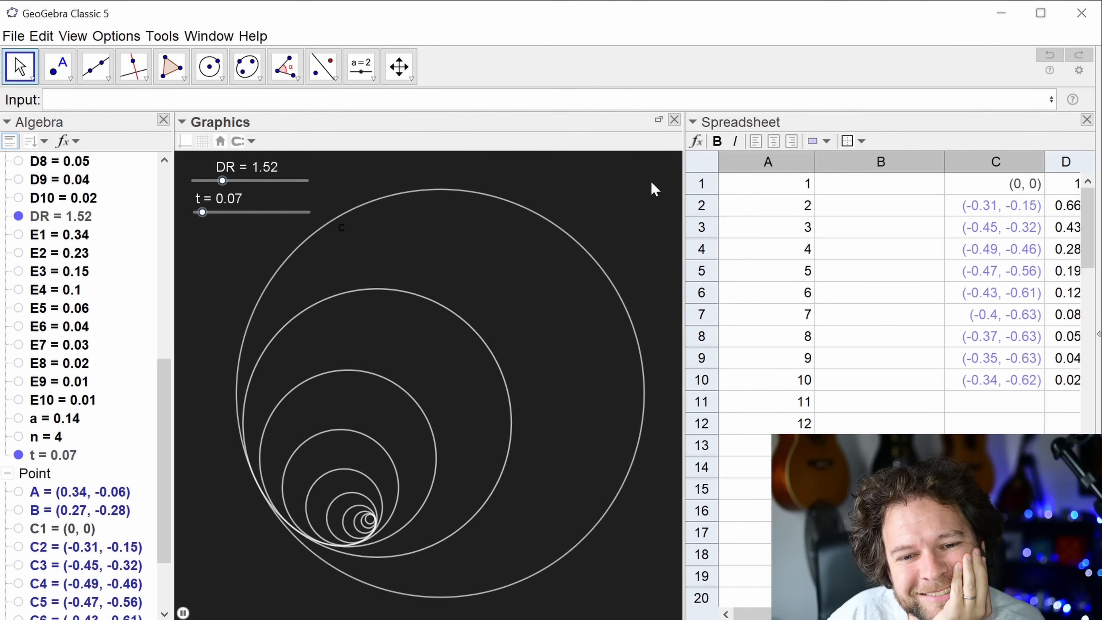
- Set the animation repeat mode of slider t to Decreasing
right_click(224, 214)
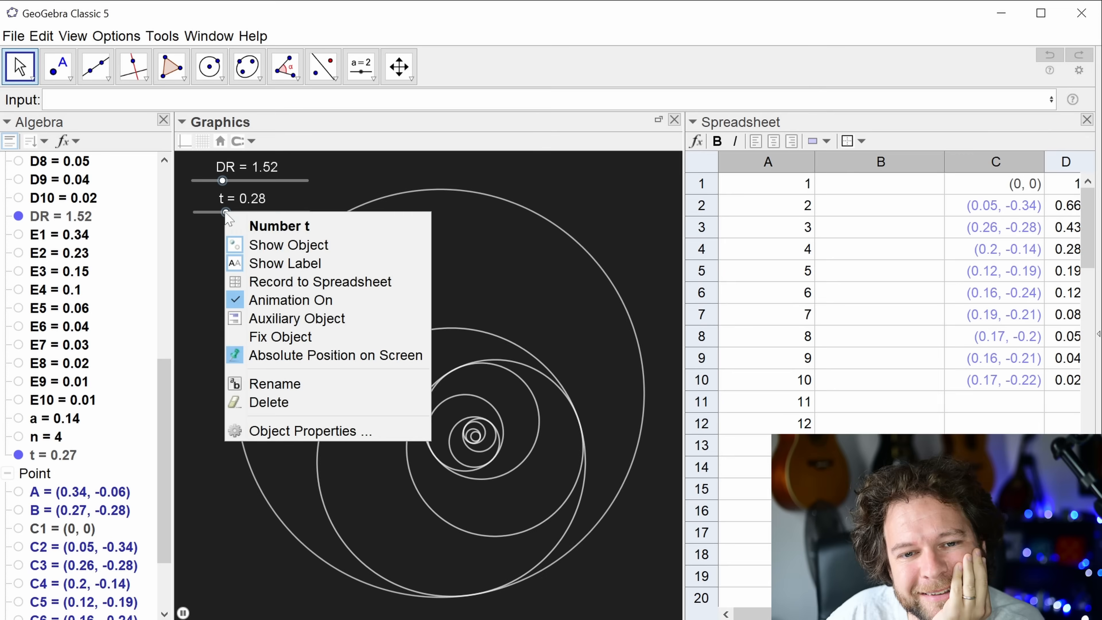
left_click(295, 431)
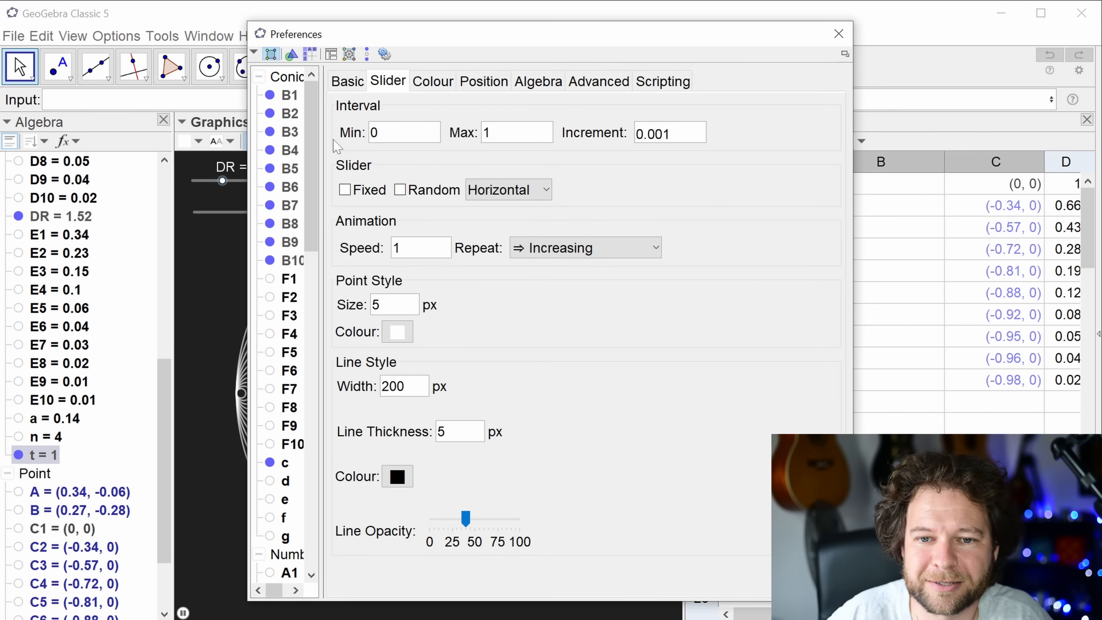
left_click(591, 247)
left_click(564, 302)
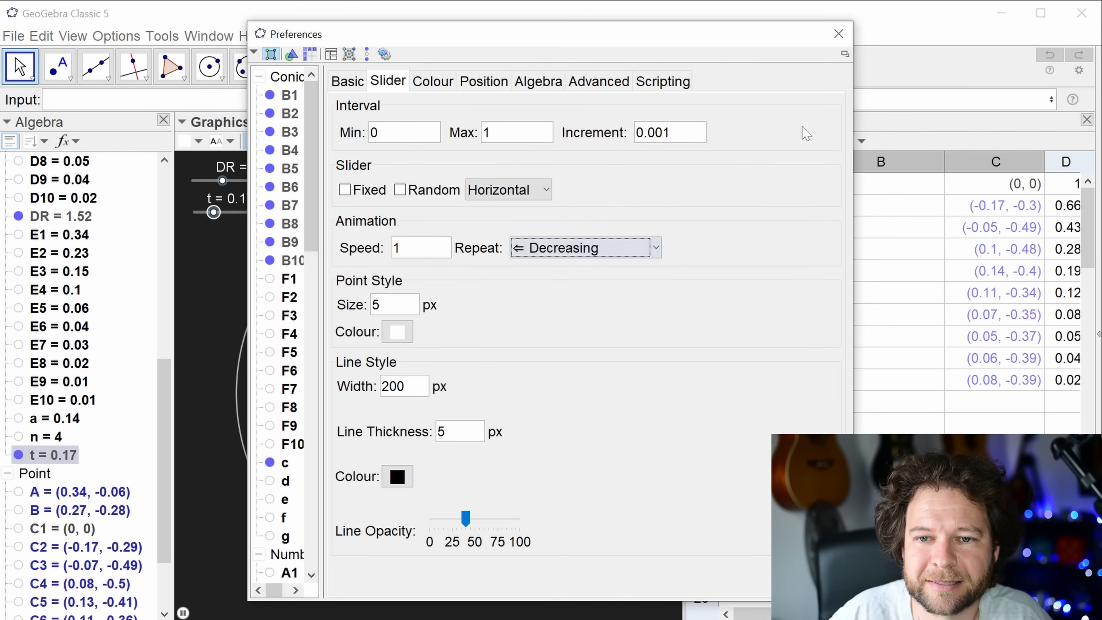
left_click(840, 38)
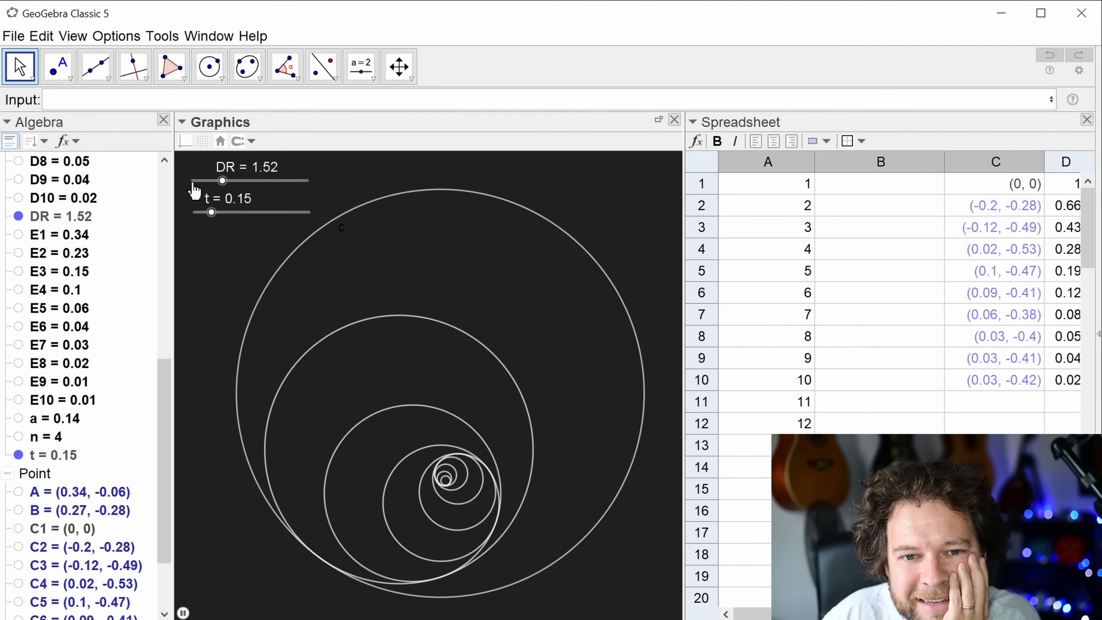
- Raise slider DR to about 2.08 and lower it to about 1.21 while the animation runs
left_click_drag(222, 181, 255, 181)
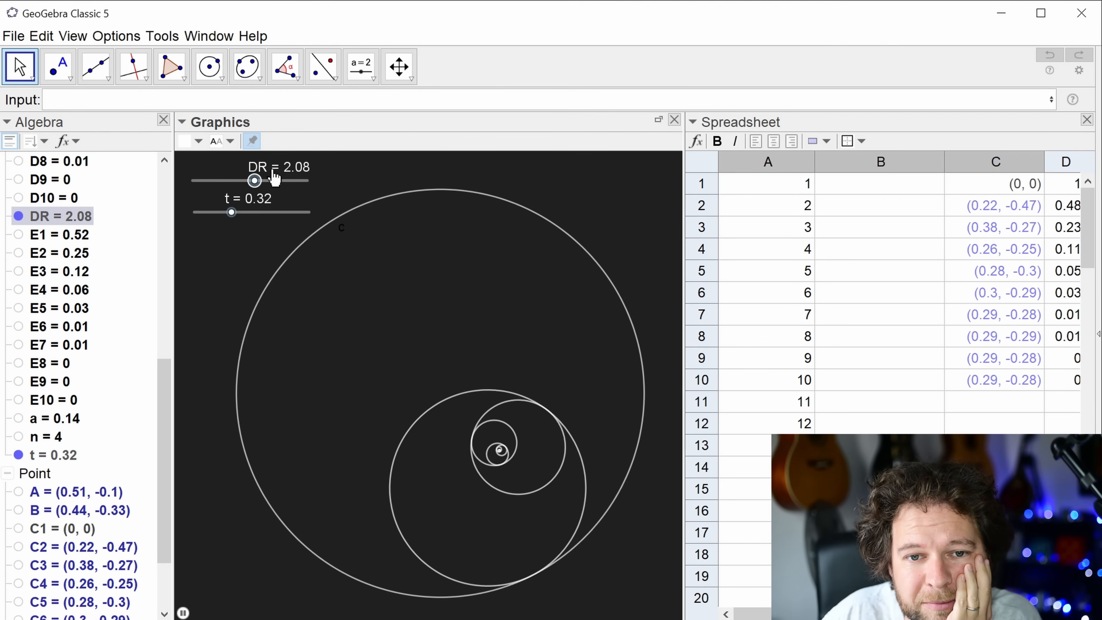
left_click_drag(256, 184, 206, 186)
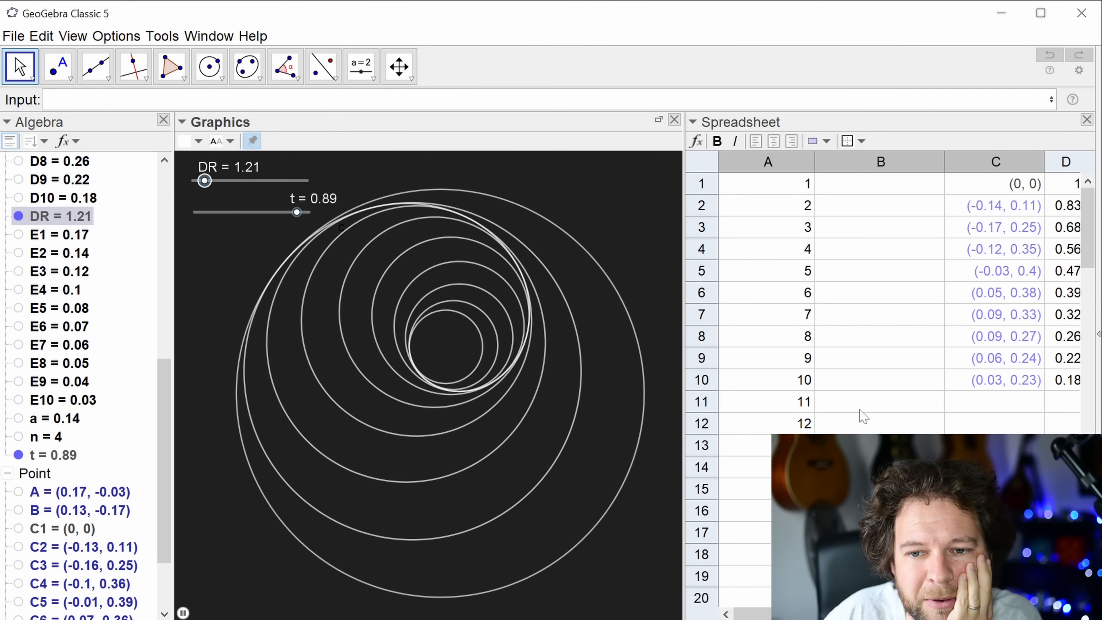
- Extend the nested-circle formulas in spreadsheet columns B to F from row 10 down to row 15
left_click_drag(935, 390, 1040, 489)
scroll(900, 478, "left", 3)
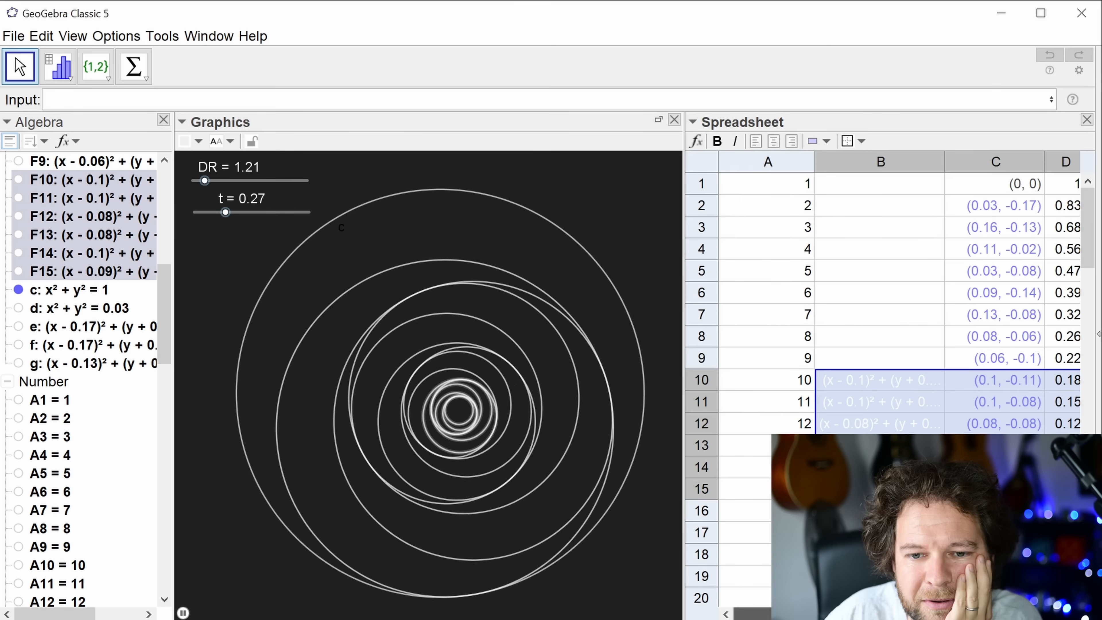
left_click(625, 198)
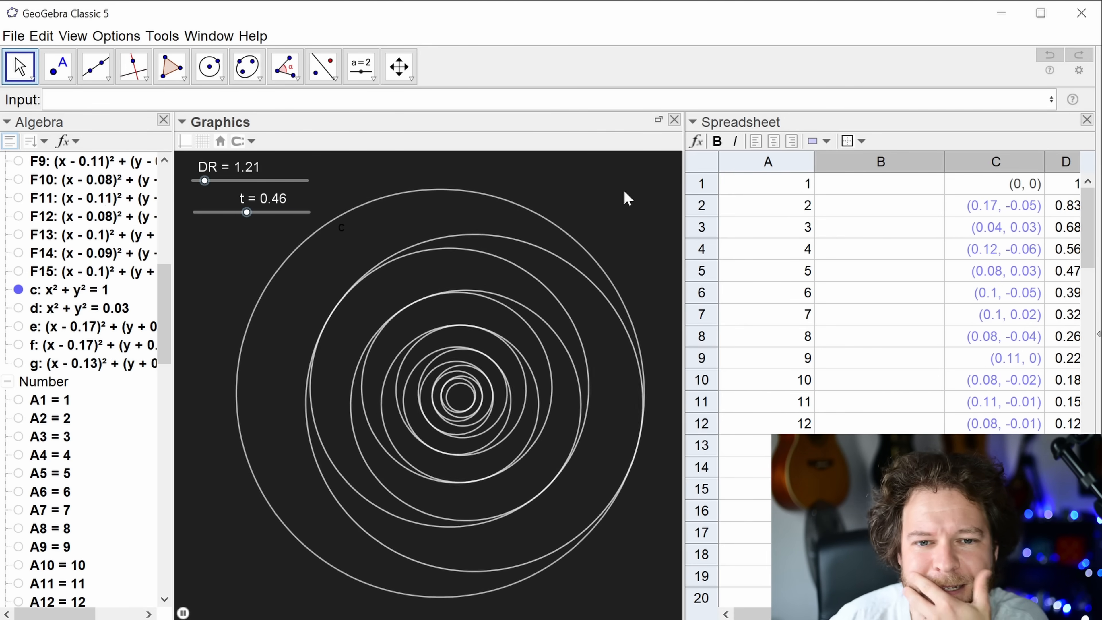
- Set slider DR to 1.7 to adjust the size ratio of the nested circles
left_click_drag(205, 181, 230, 180)
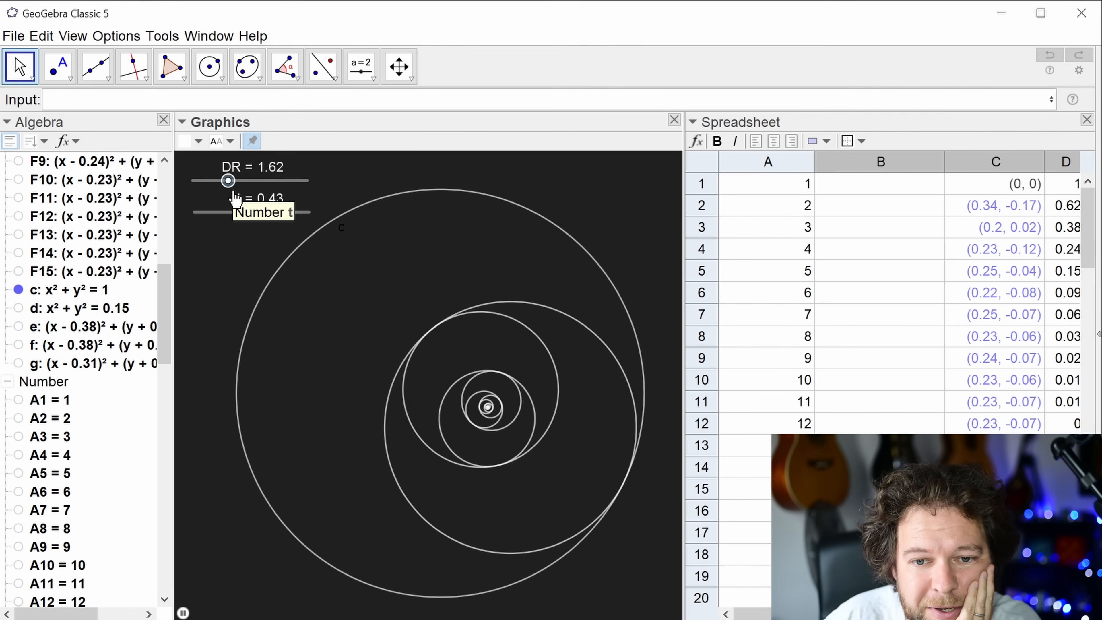
key("Right")
key("Right")
key("Right")
key("Right")
key("Right")
key("Right")
key("Right")
key("Right")
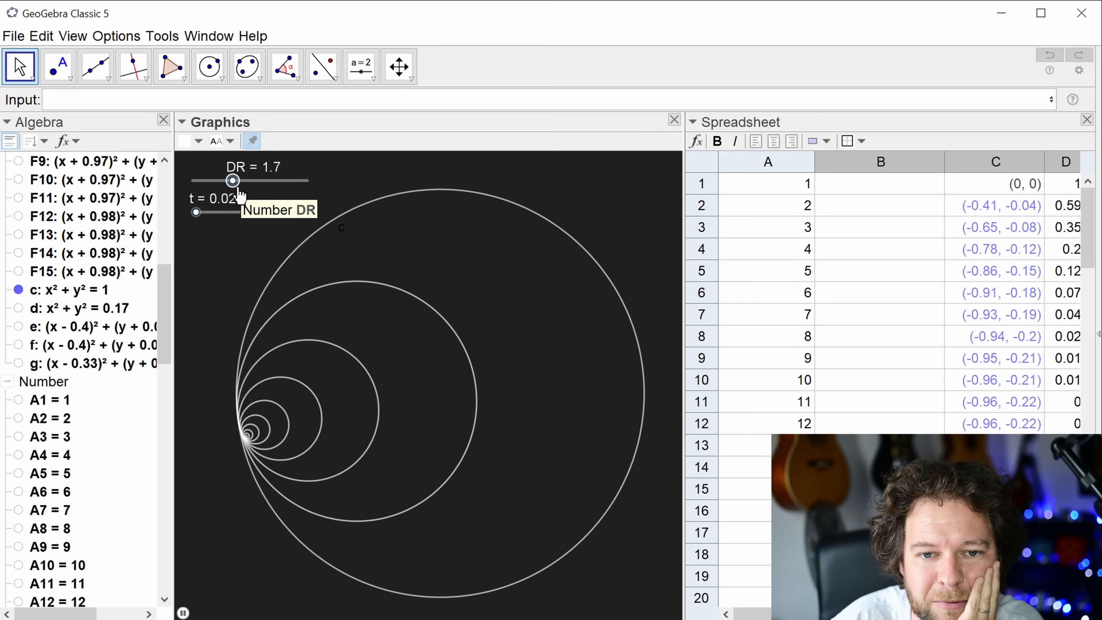